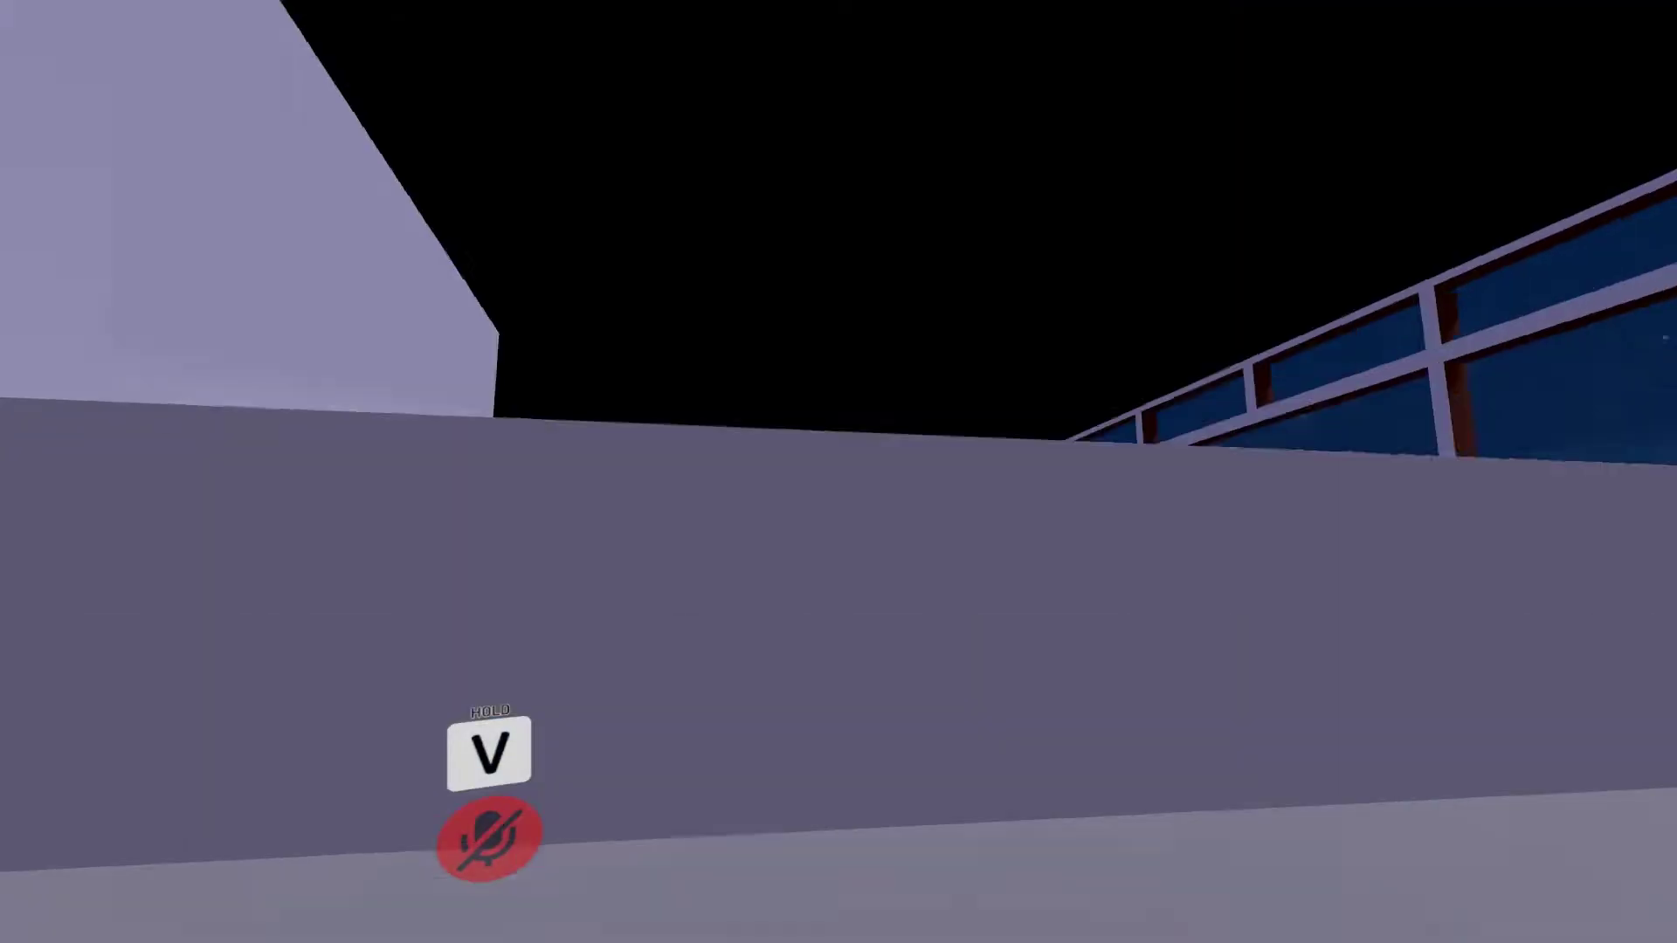
Open the avatar stats and read through the performance lists of the green-haired and white-haired avatars
key(Escape)
click(300, 847)
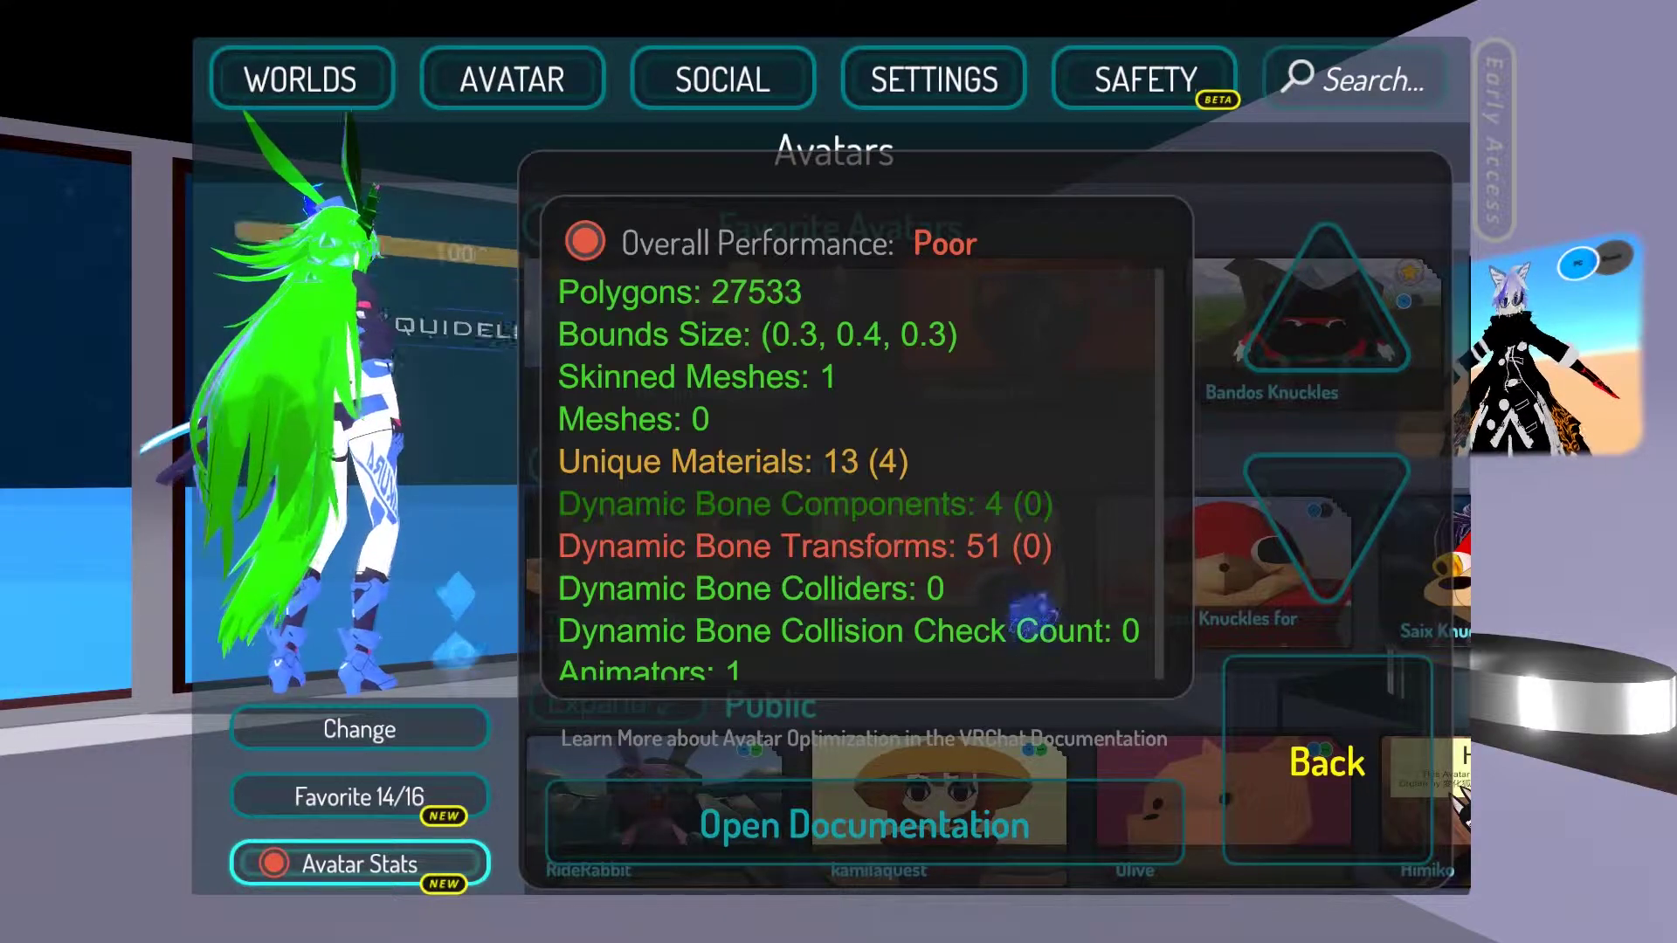
drag(1024, 541, 1004, 479)
scroll(1013, 441, down, 8)
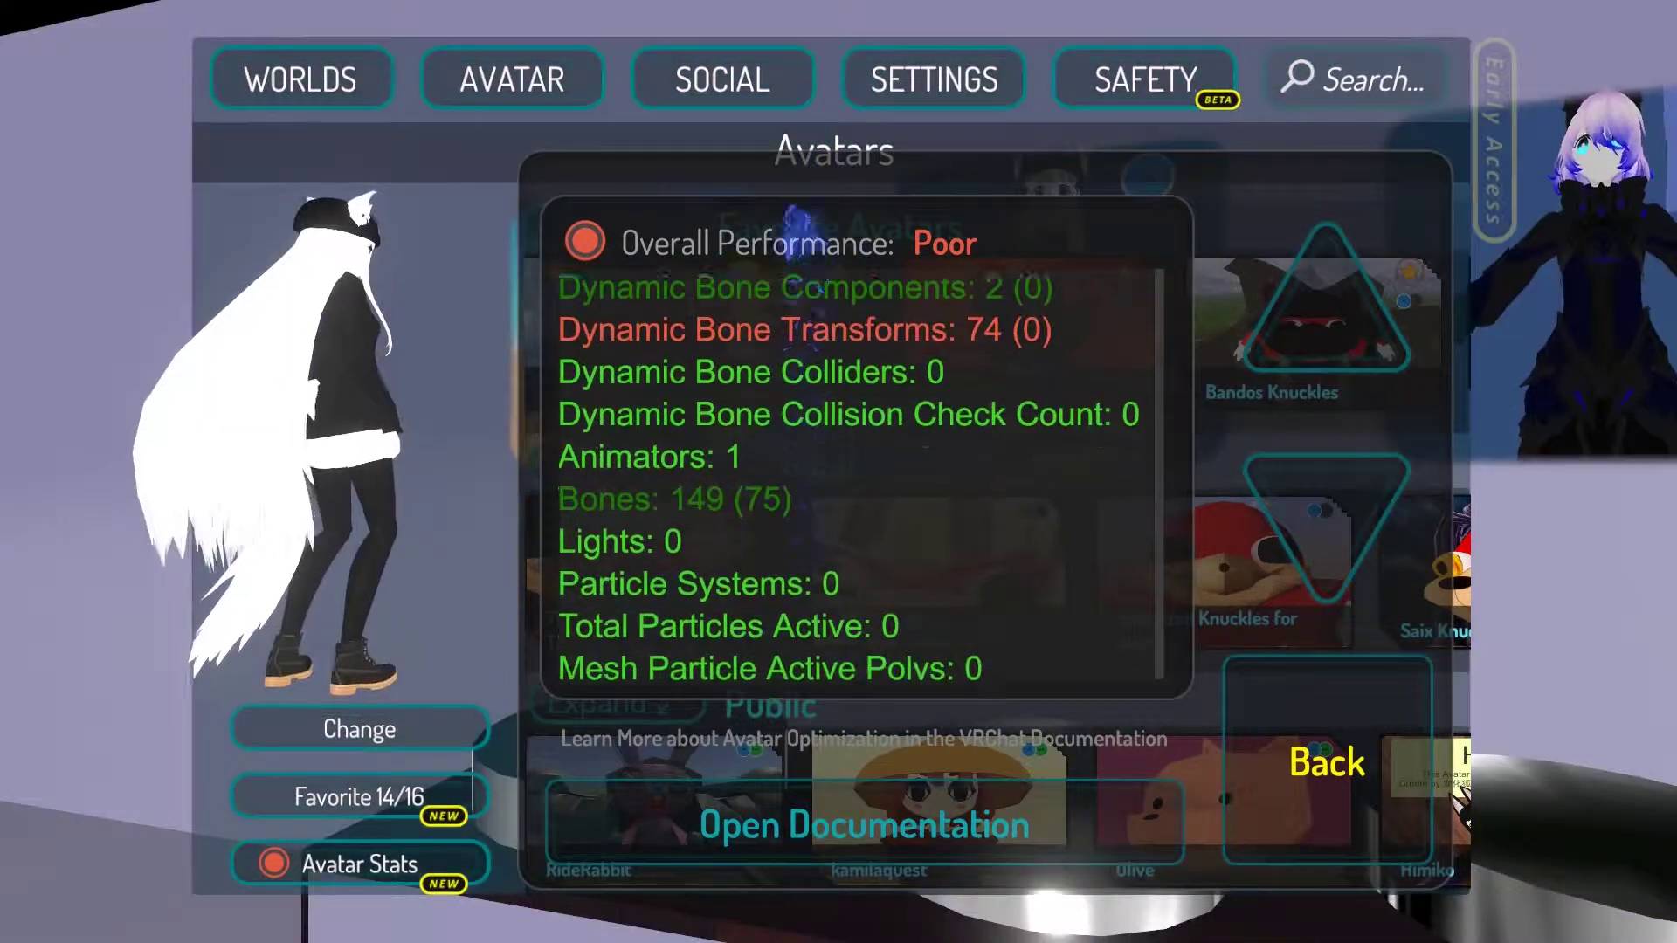
scroll(777, 609, down, 1)
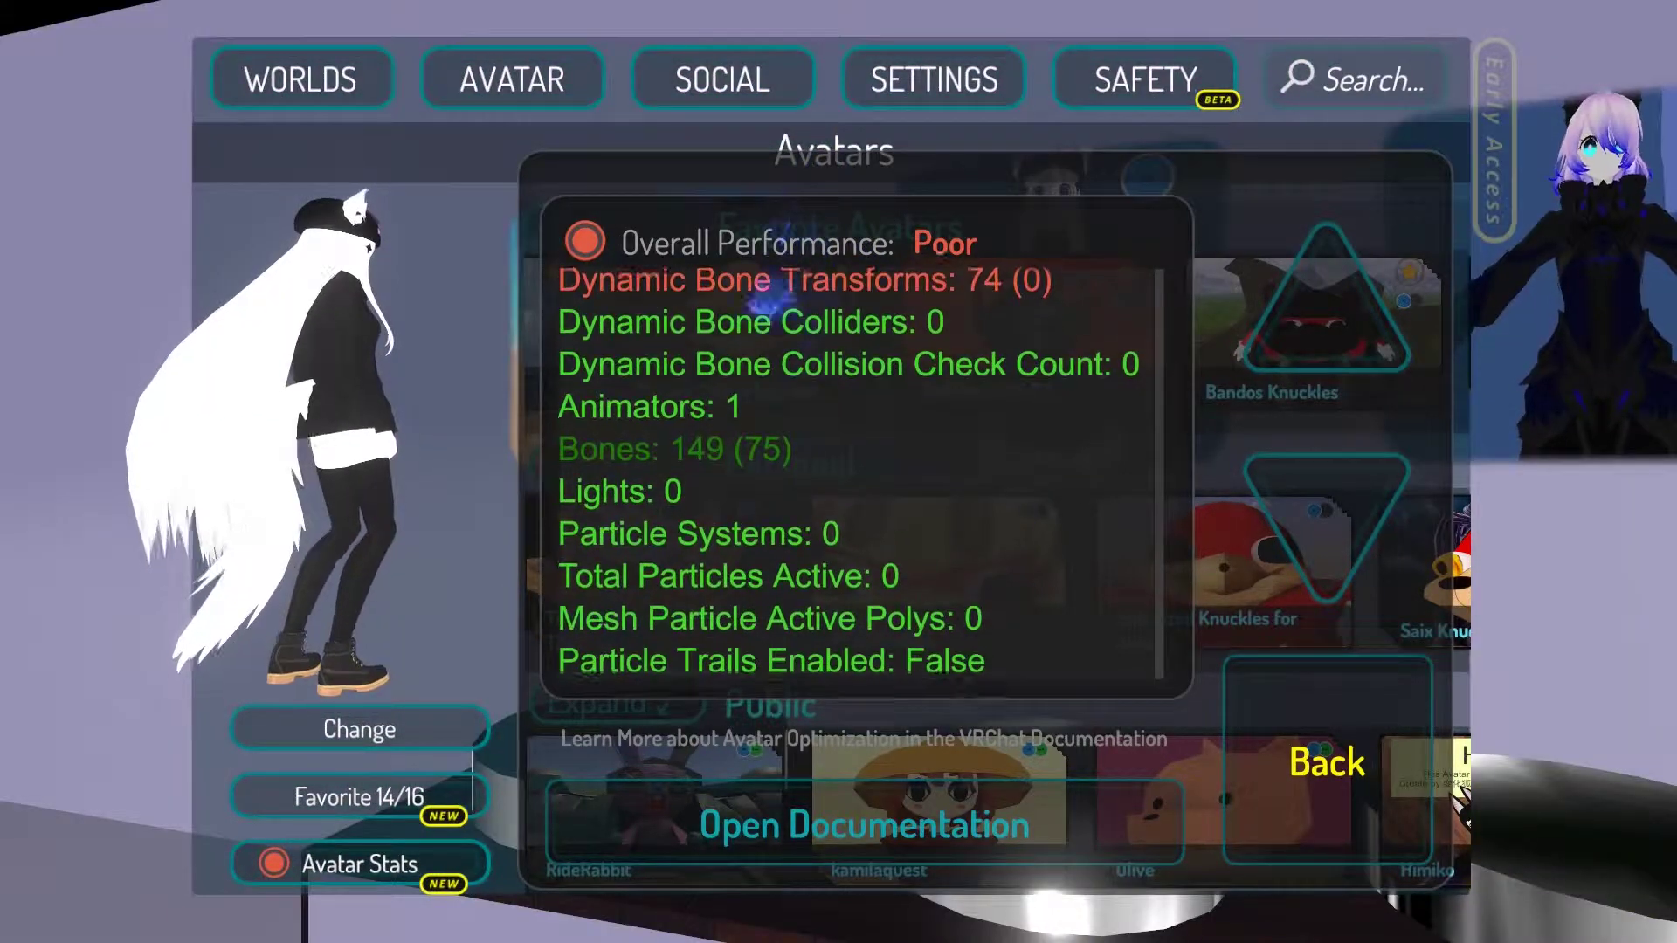
scroll(773, 622, down, 4)
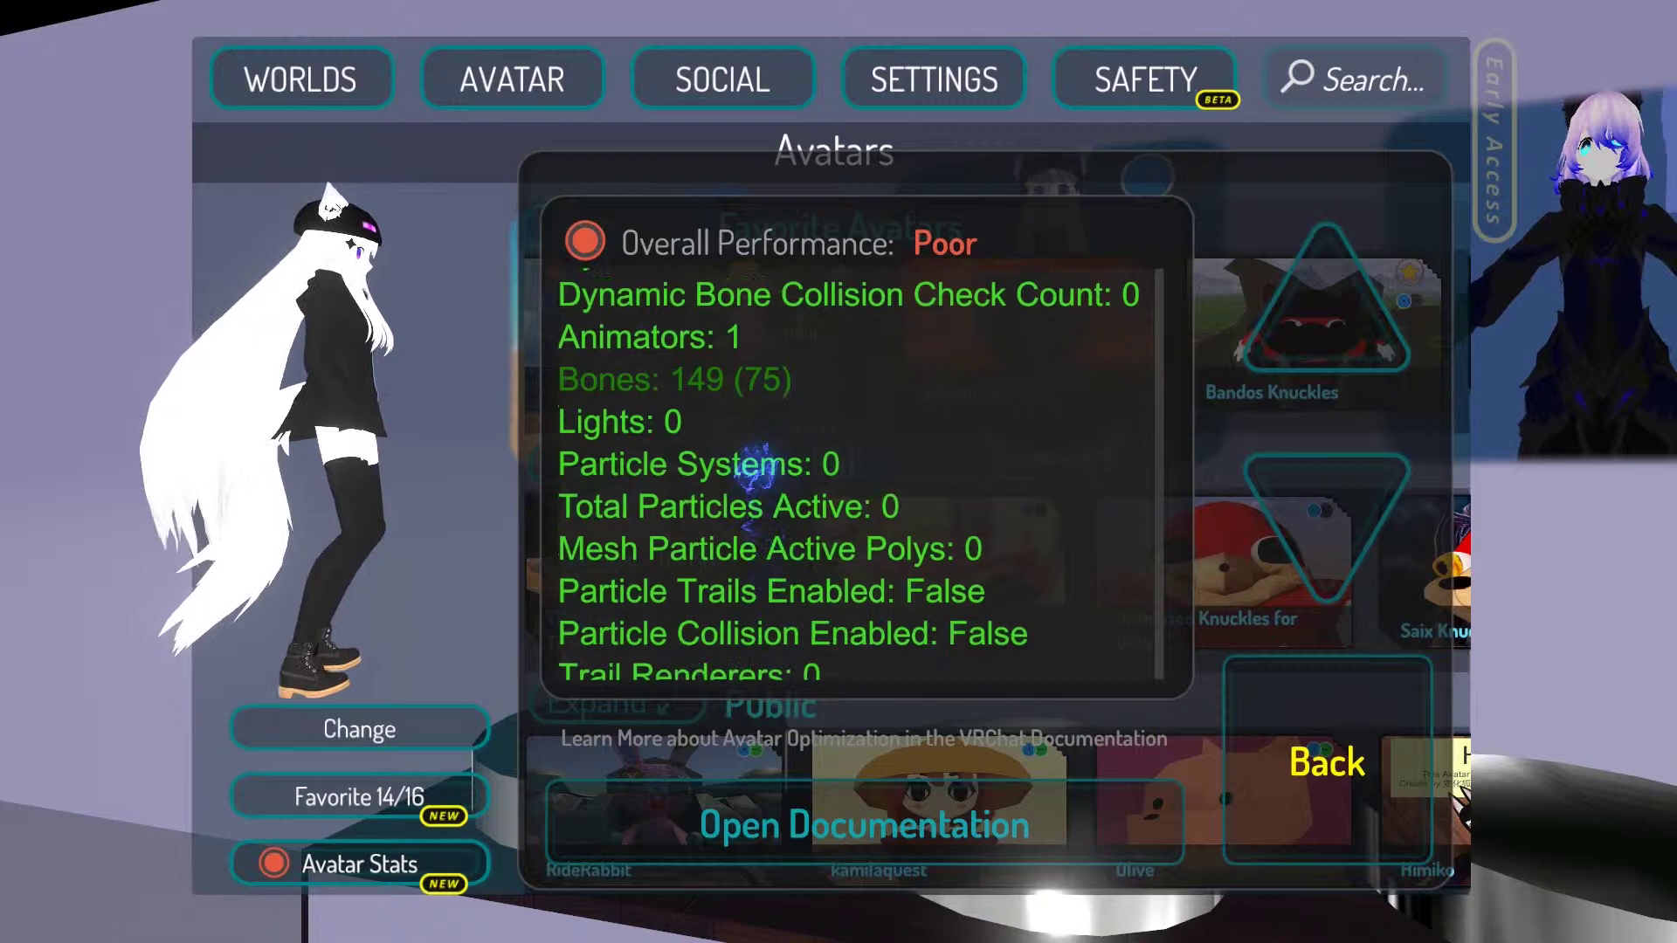
scroll(759, 215, down, 1)
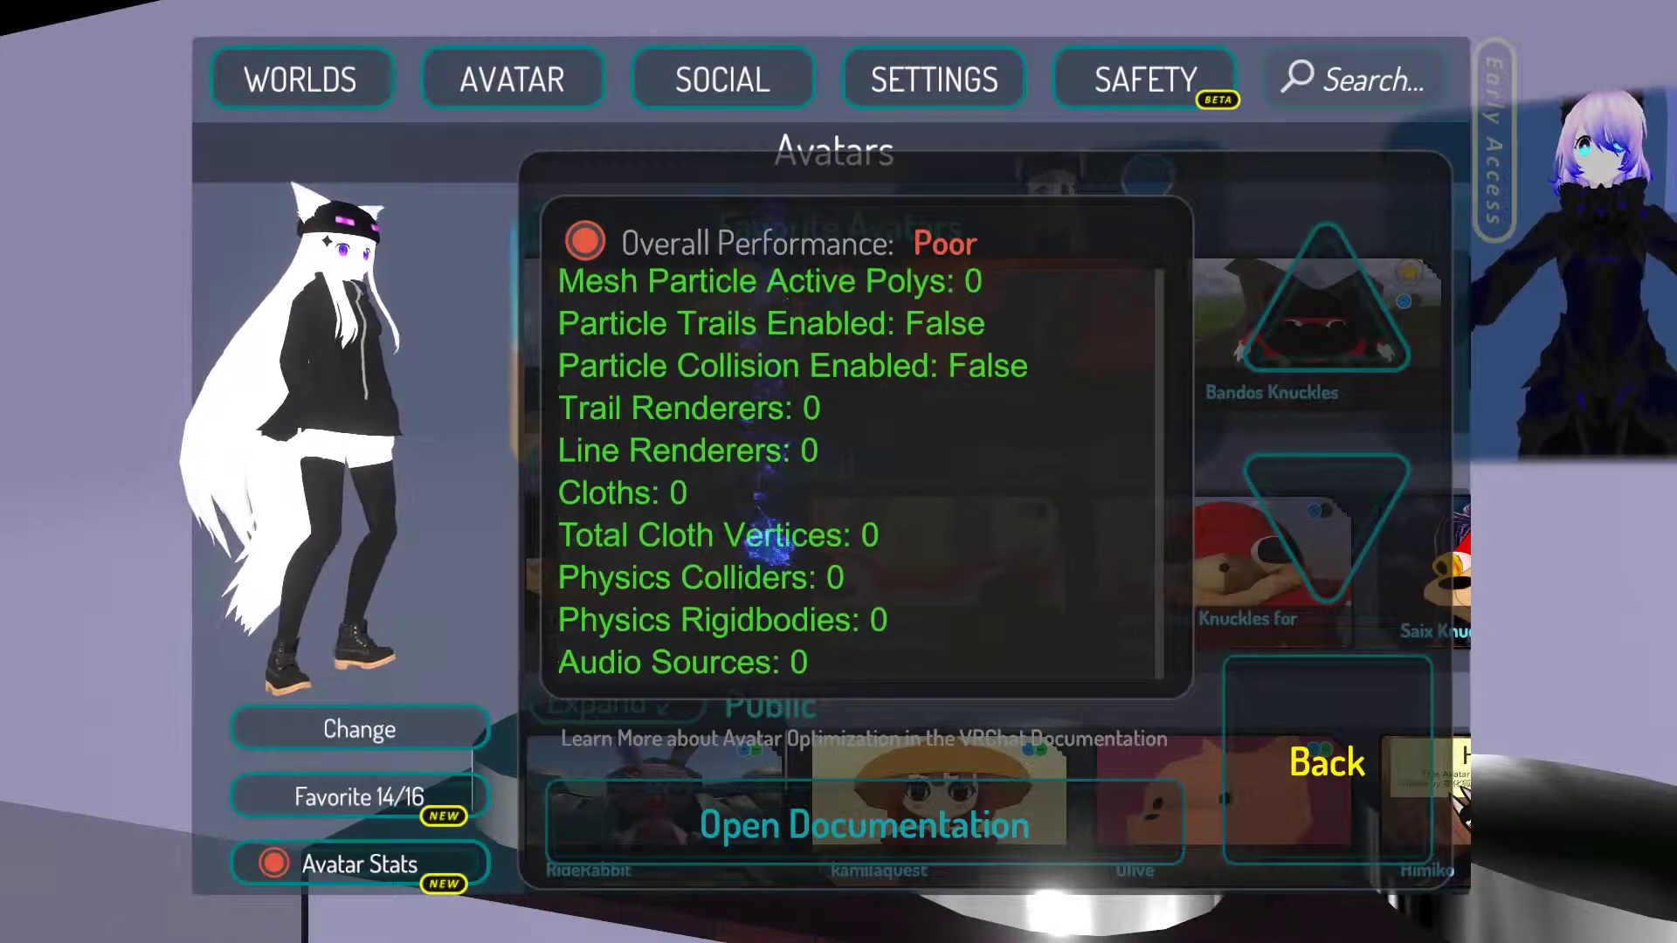
scroll(773, 332, up, 12)
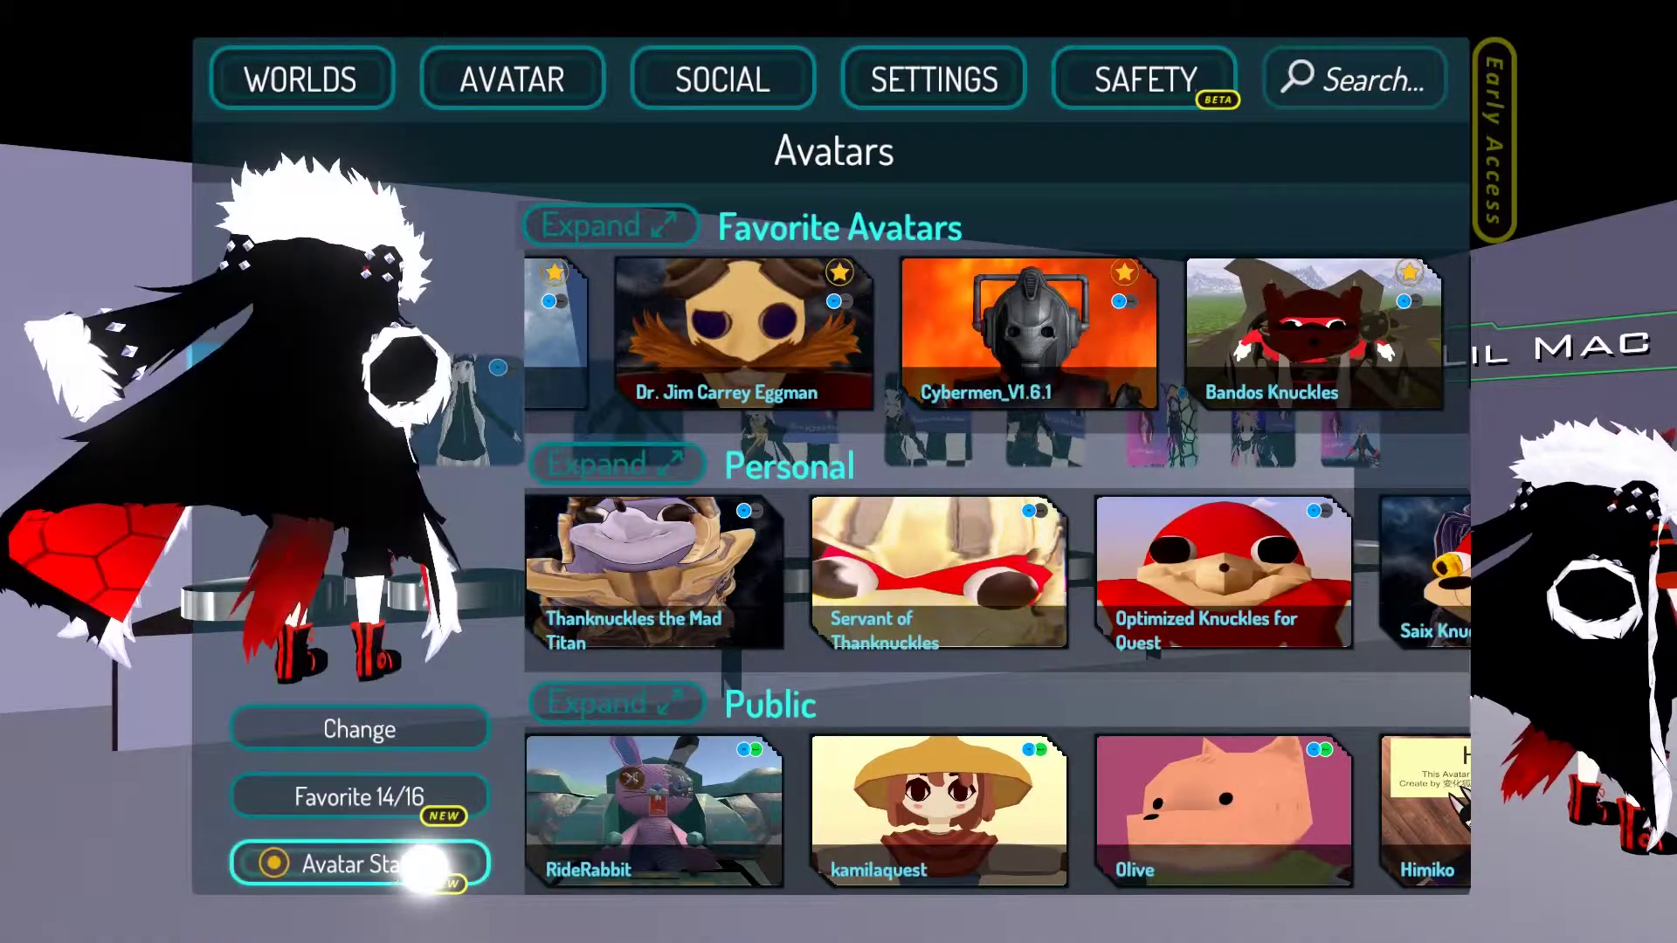
Review the full performance stats of the black-cloaked avatar with the white fur collar, then close the menu
click(424, 864)
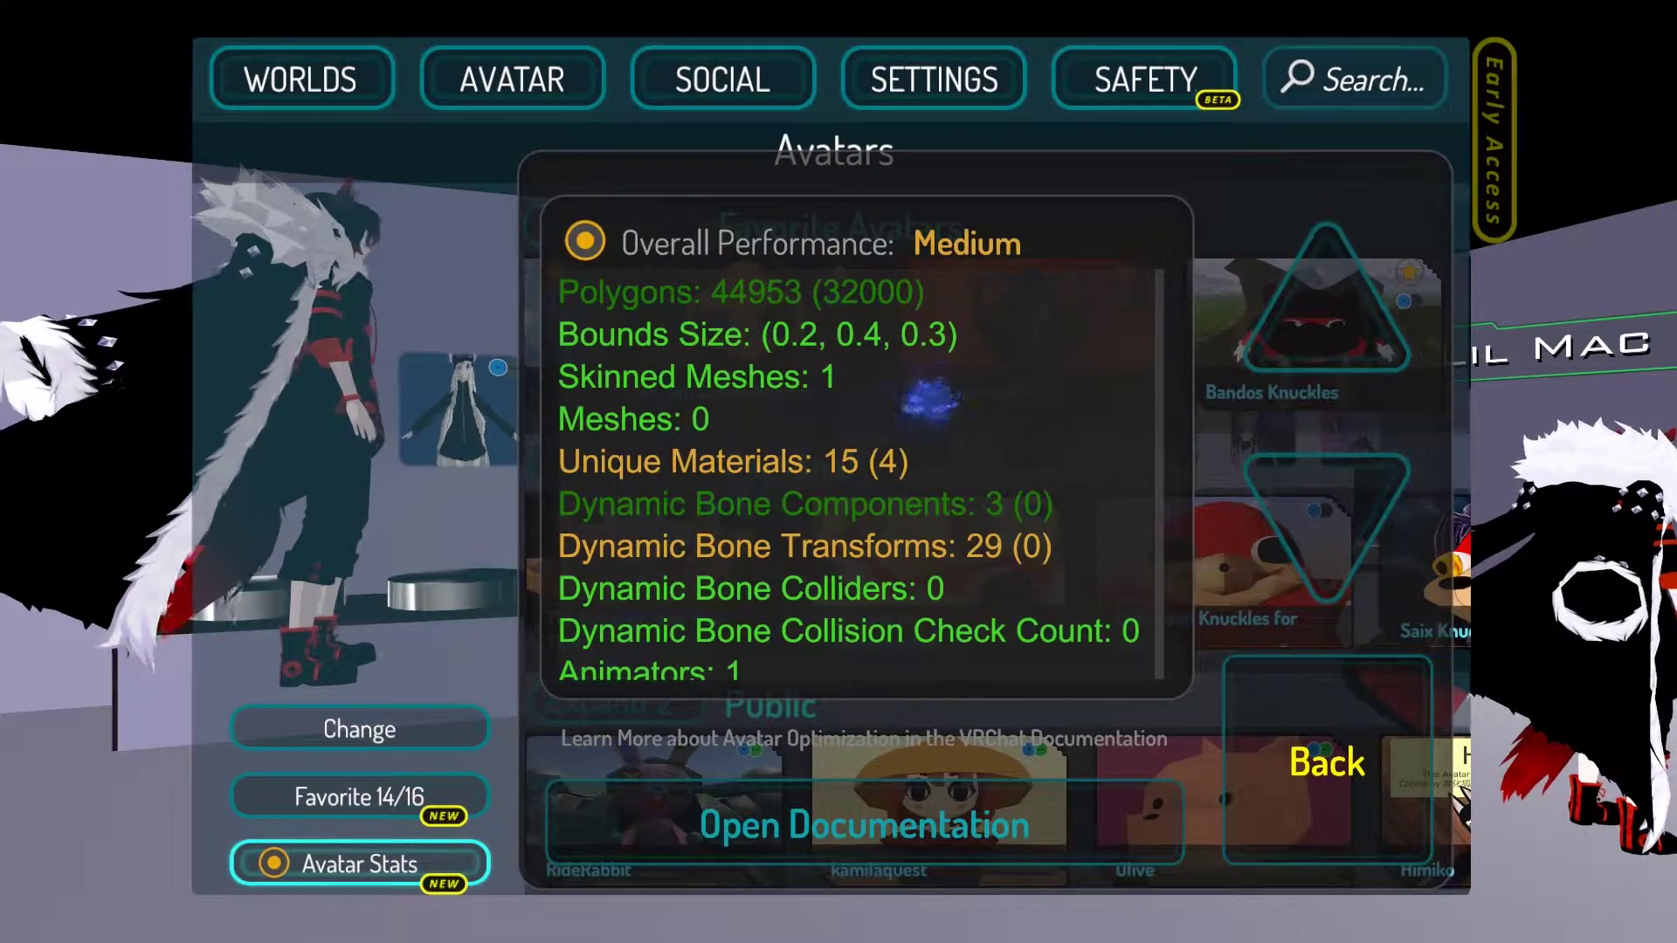
drag(928, 401, 872, 712)
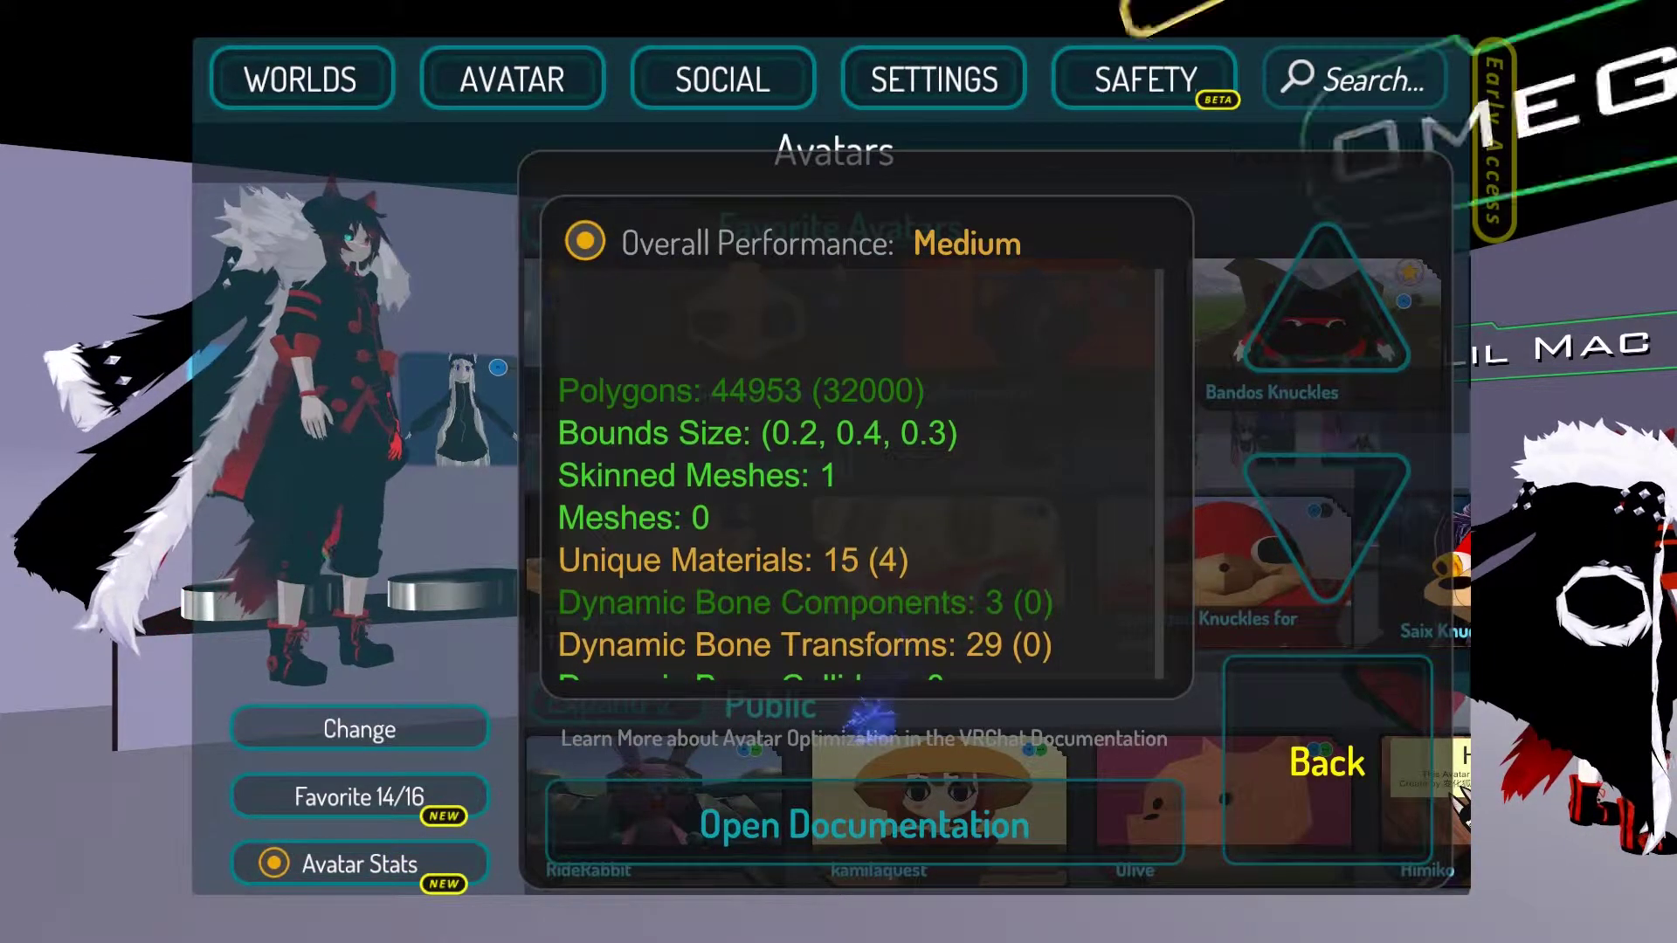
drag(887, 504, 909, 149)
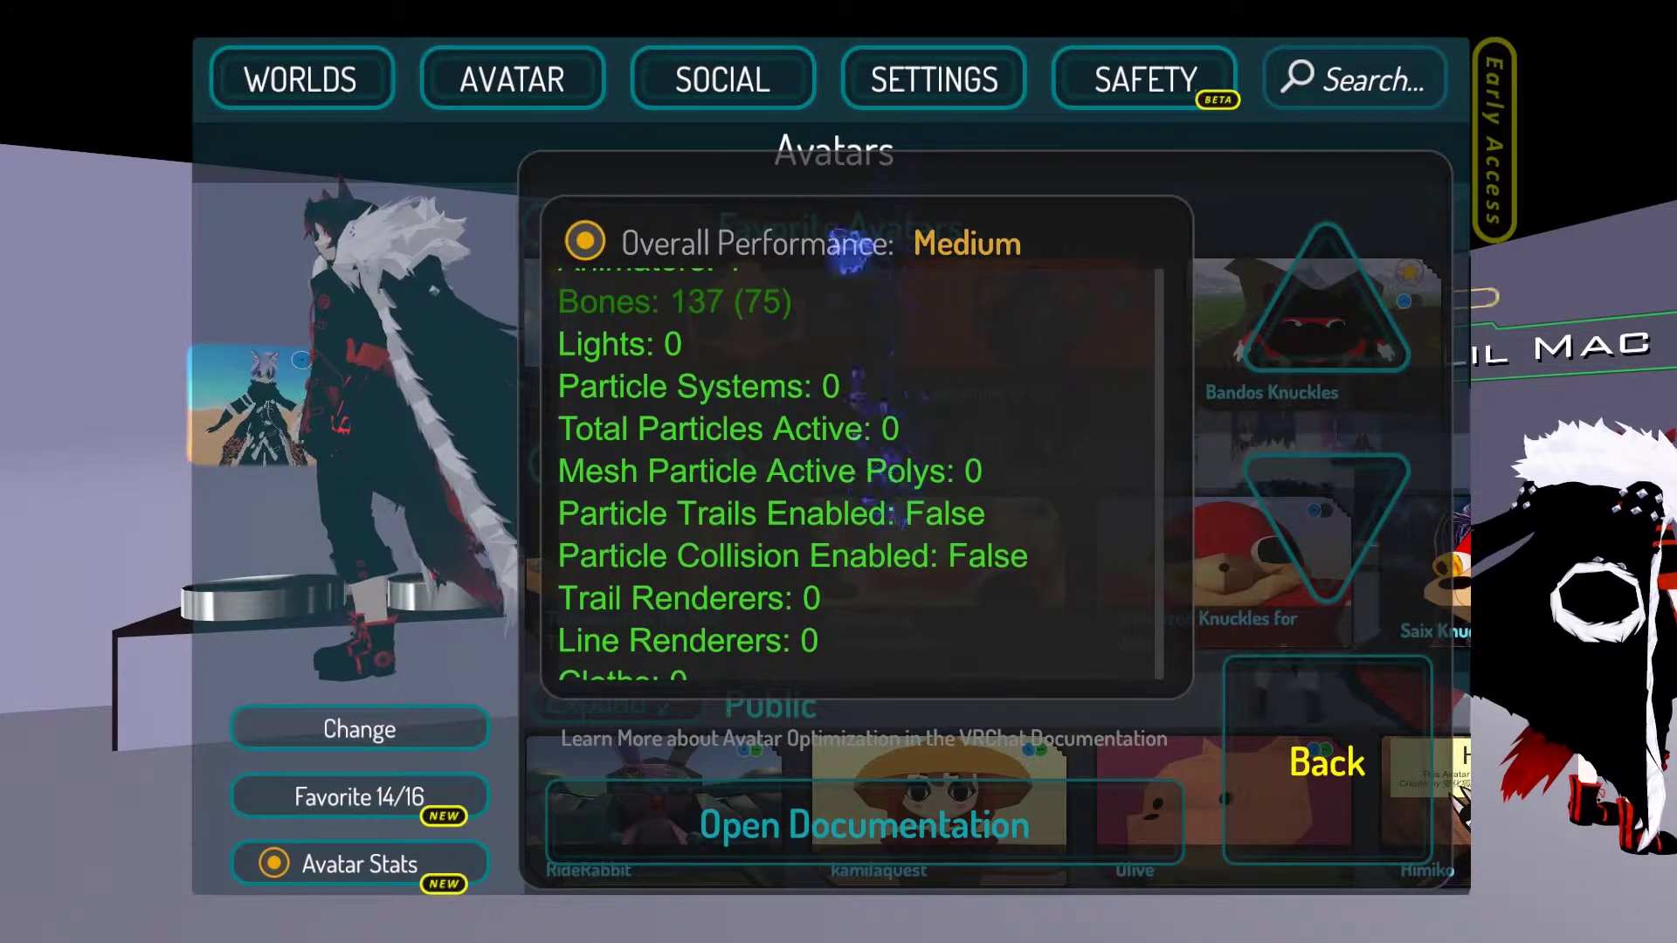
drag(849, 249, 829, 83)
drag(832, 676, 826, 908)
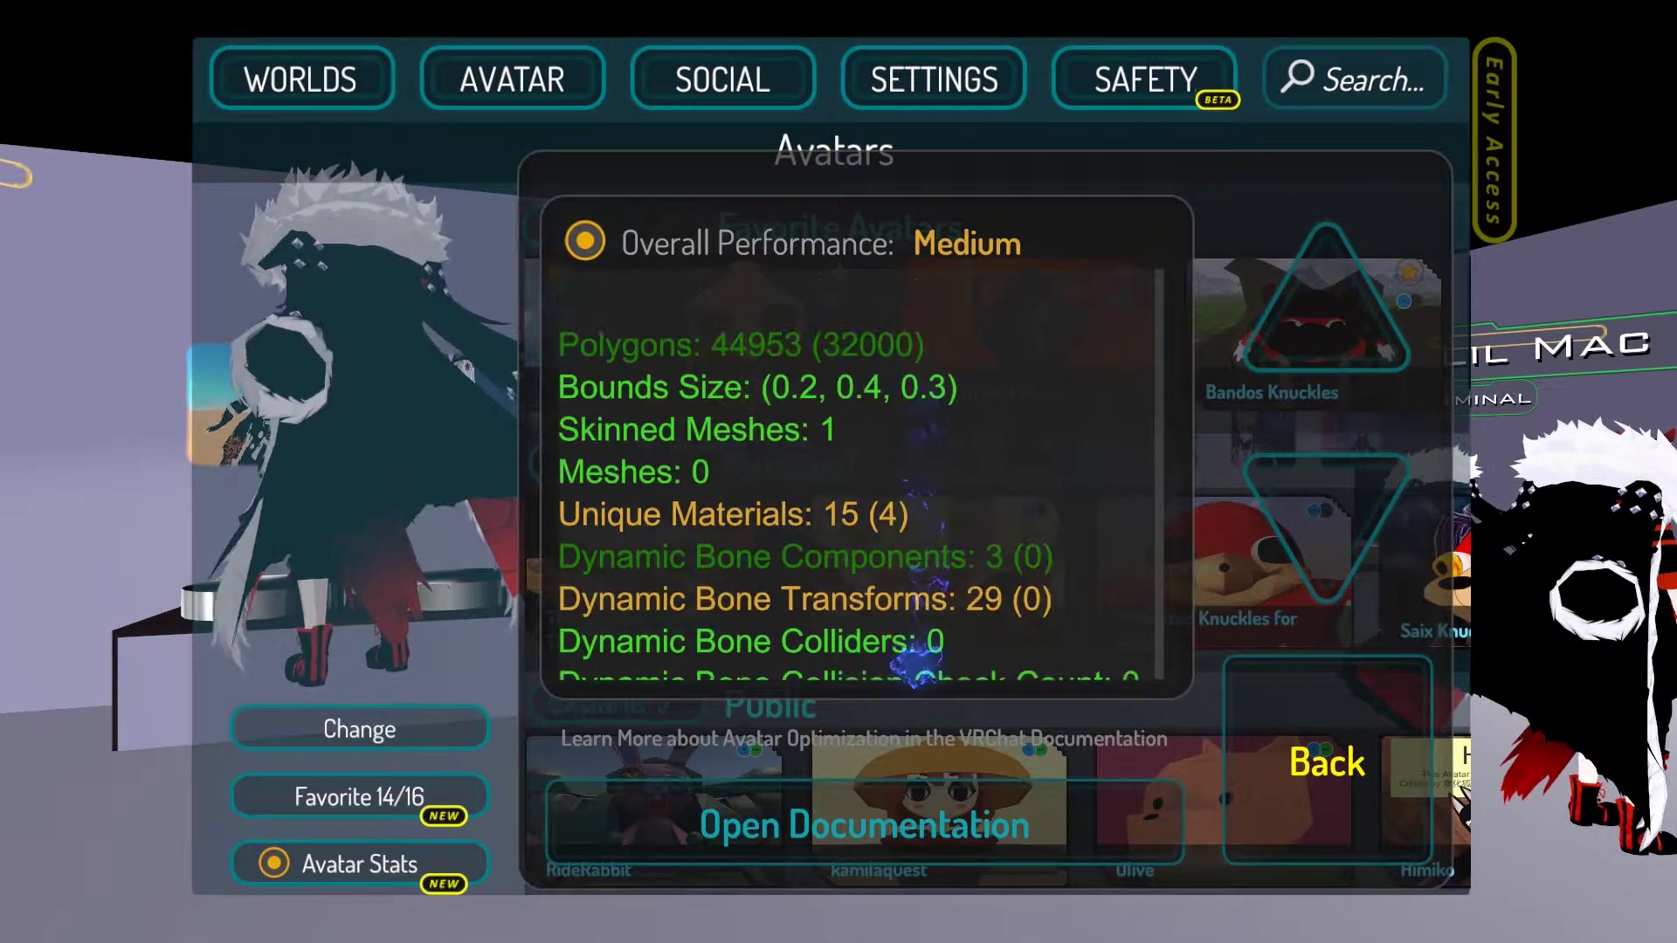
key(Escape)
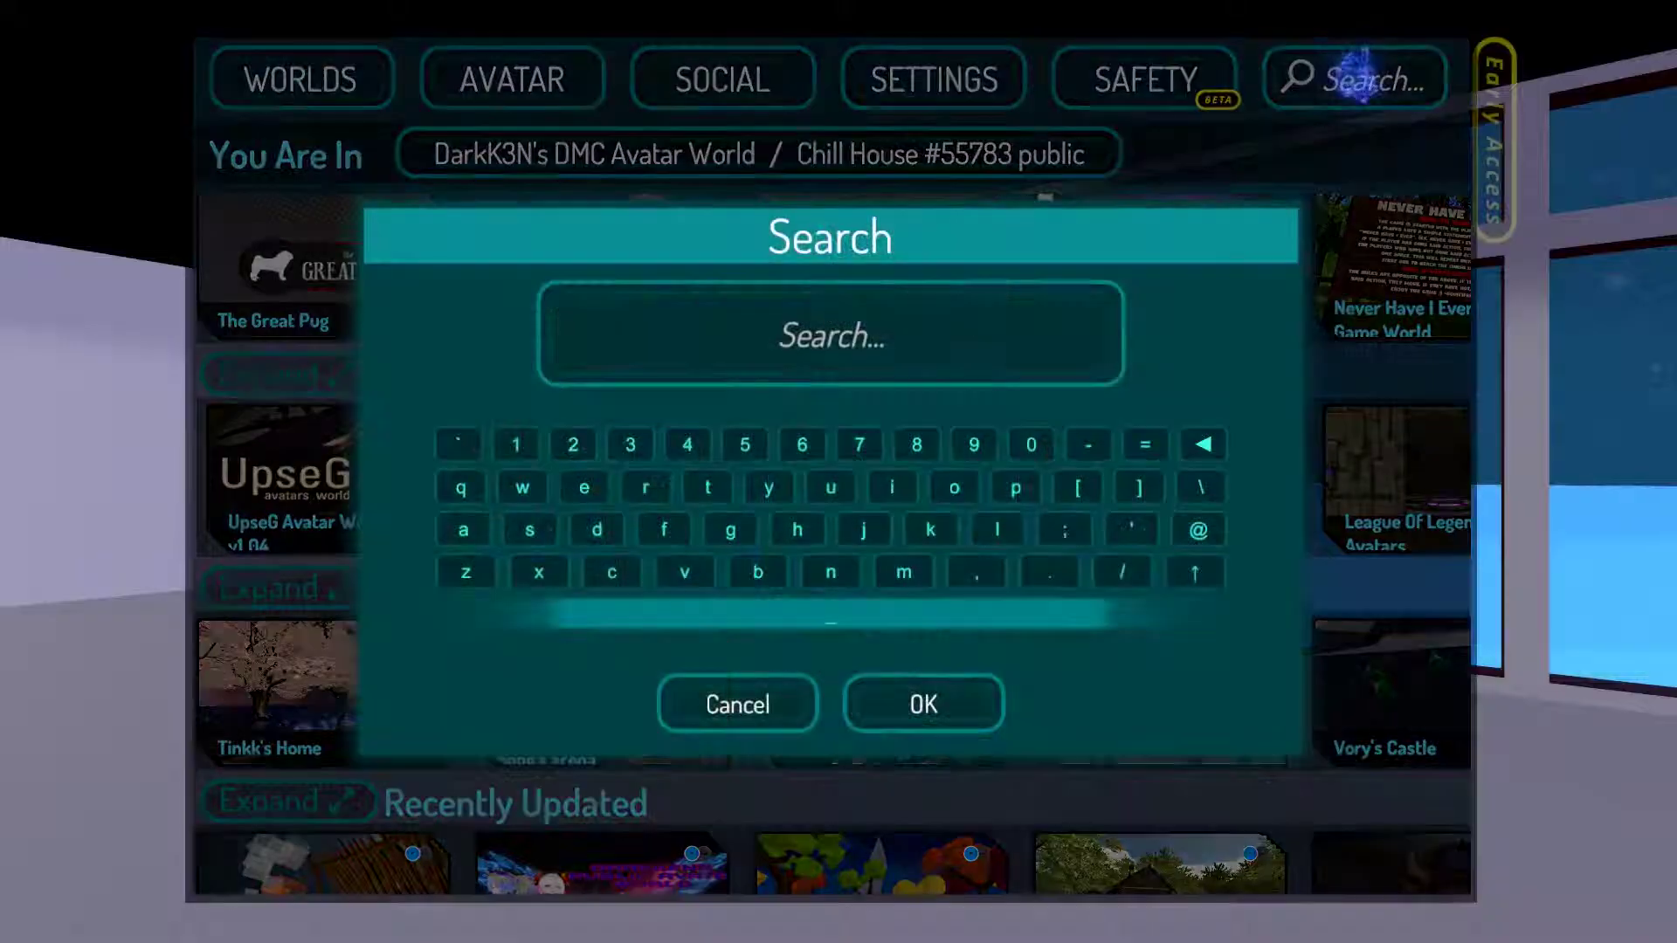
Search the worlds for "knuckle" and enter the Agidon's Knuckles world
text(knuckle)
key(Return)
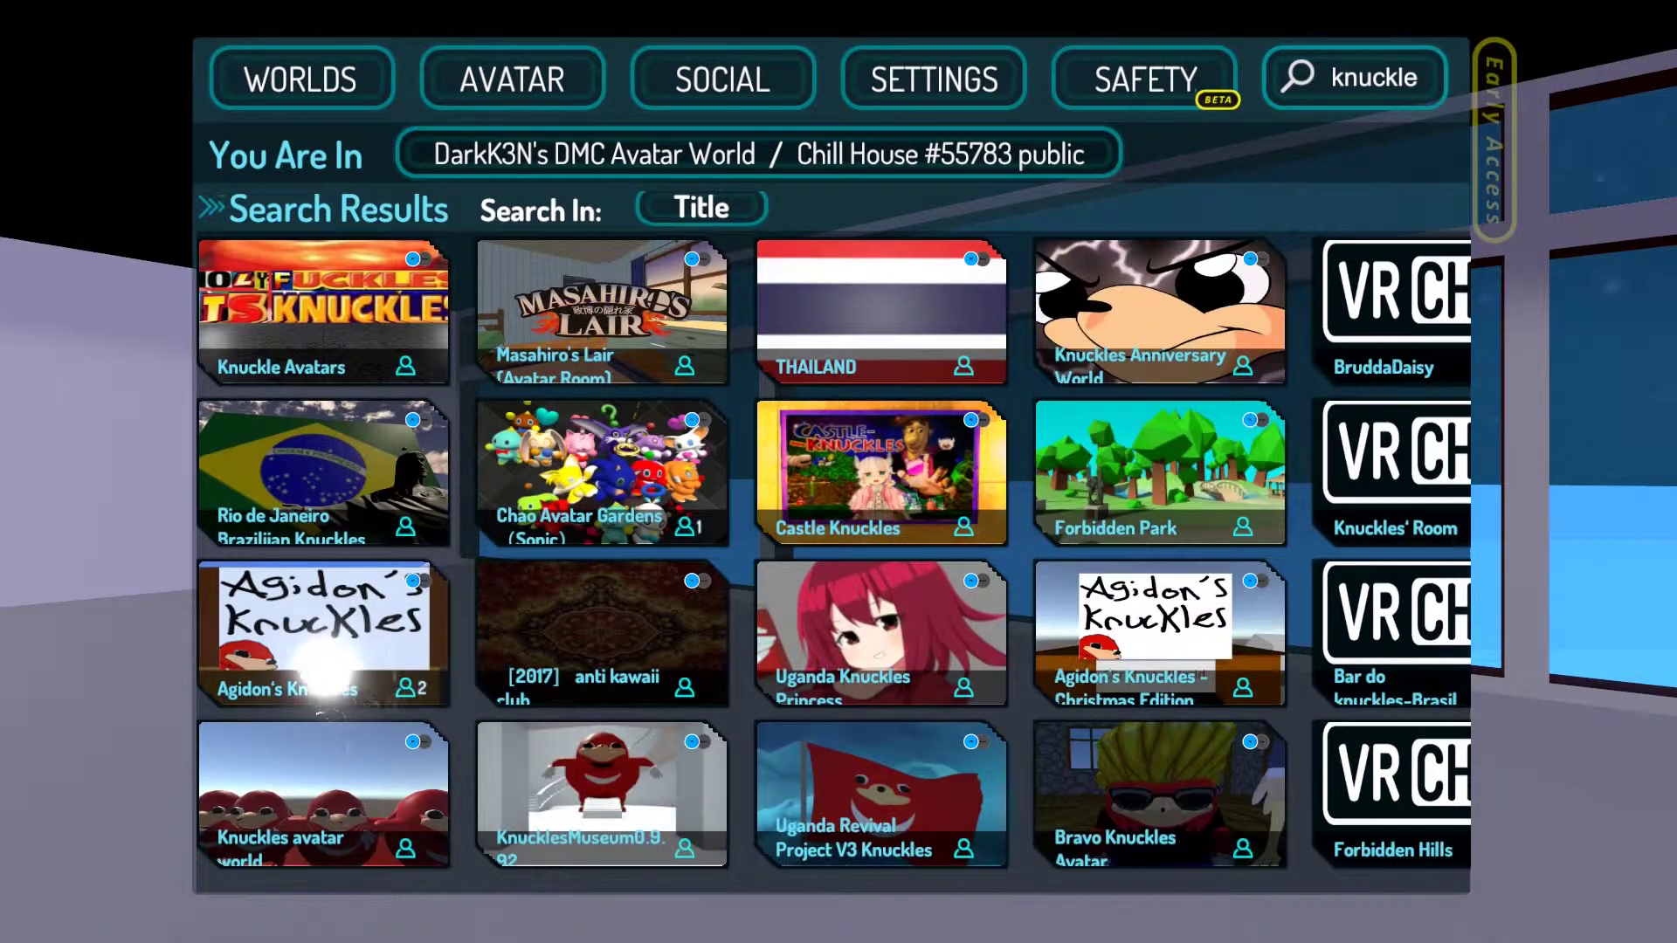
click(323, 628)
click(505, 584)
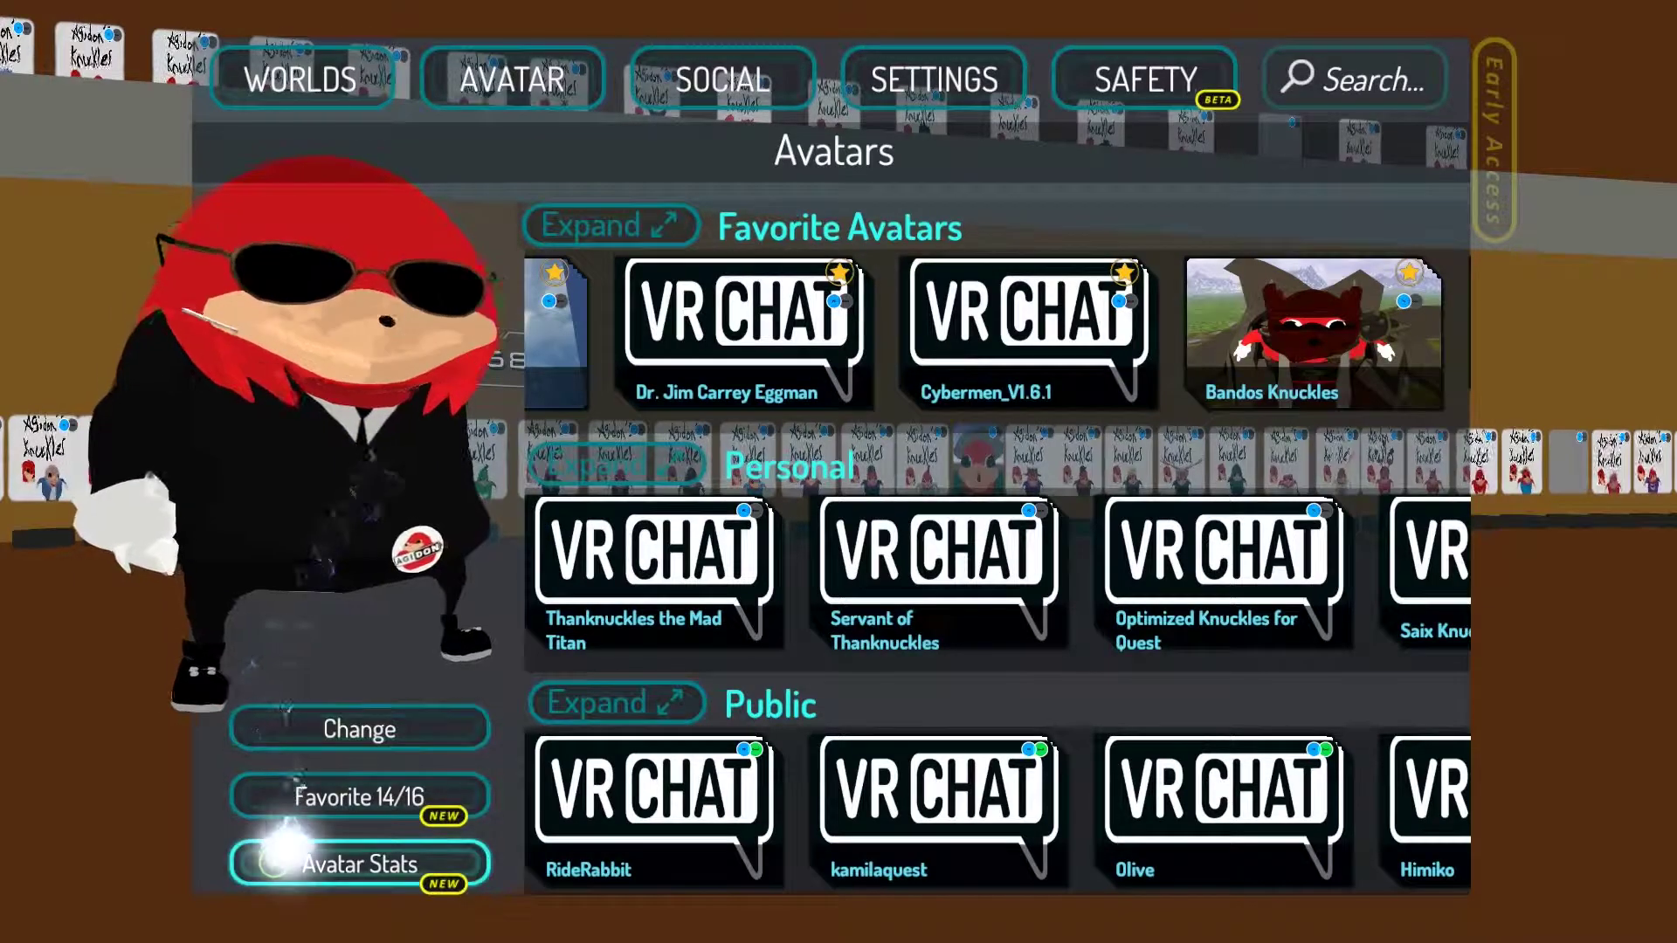
Compare the performance stats of the police-officer Knuckles and the long-haired avatar in the Knuckles world
click(281, 845)
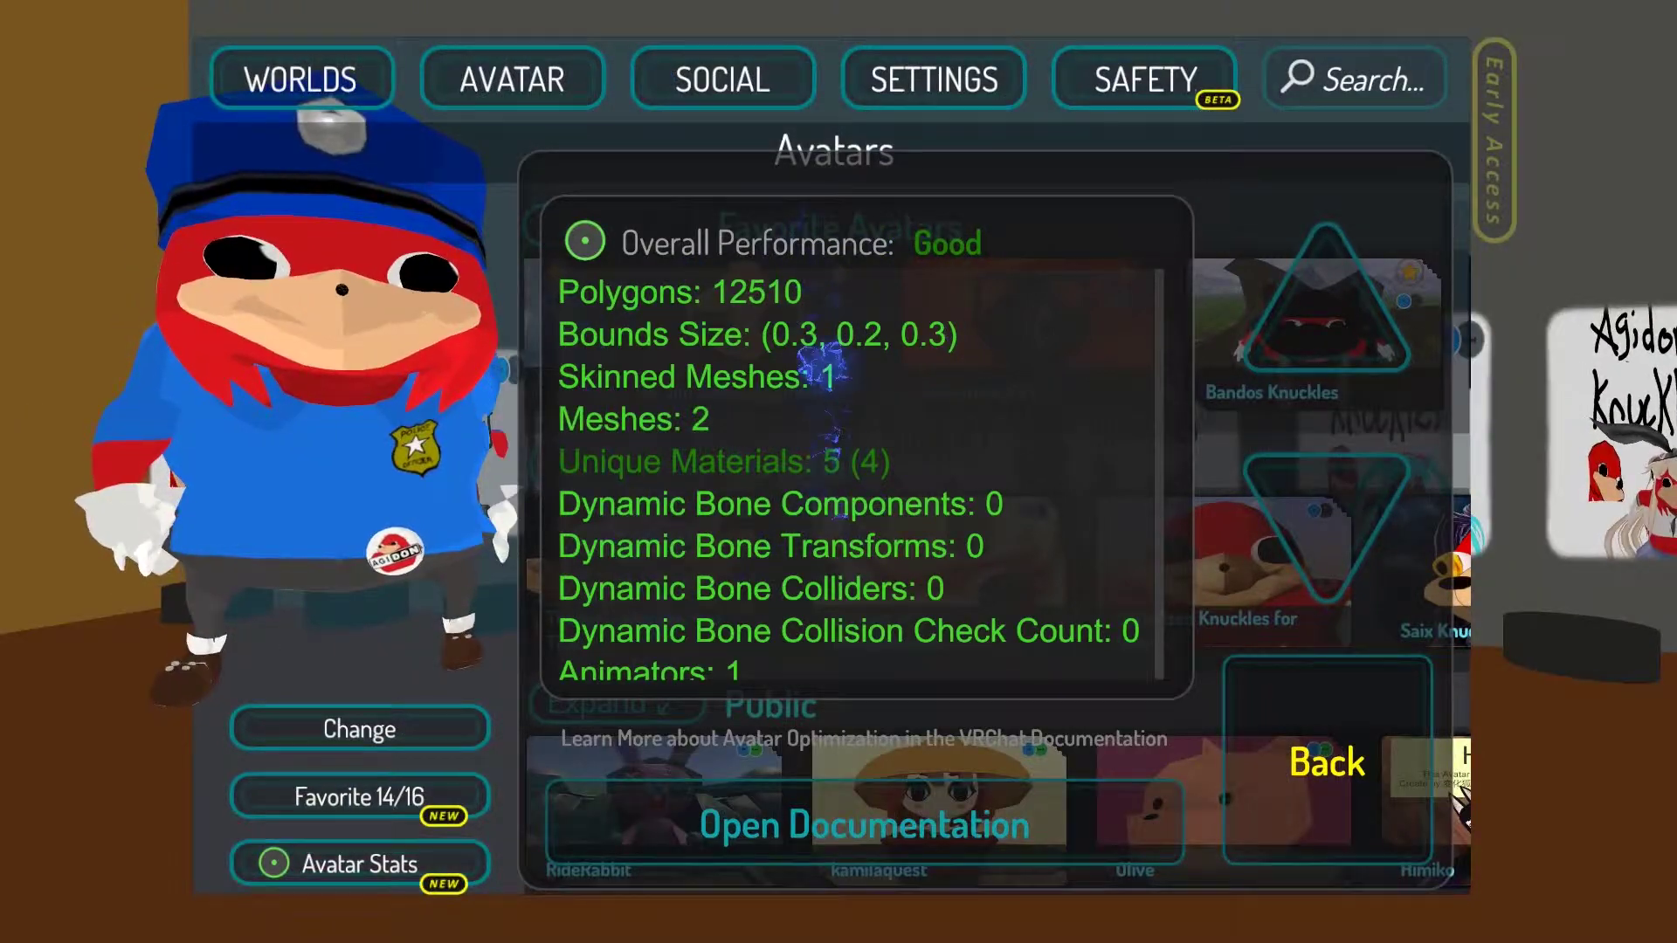
scroll(856, 472, down, 3)
scroll(856, 471, up, 5)
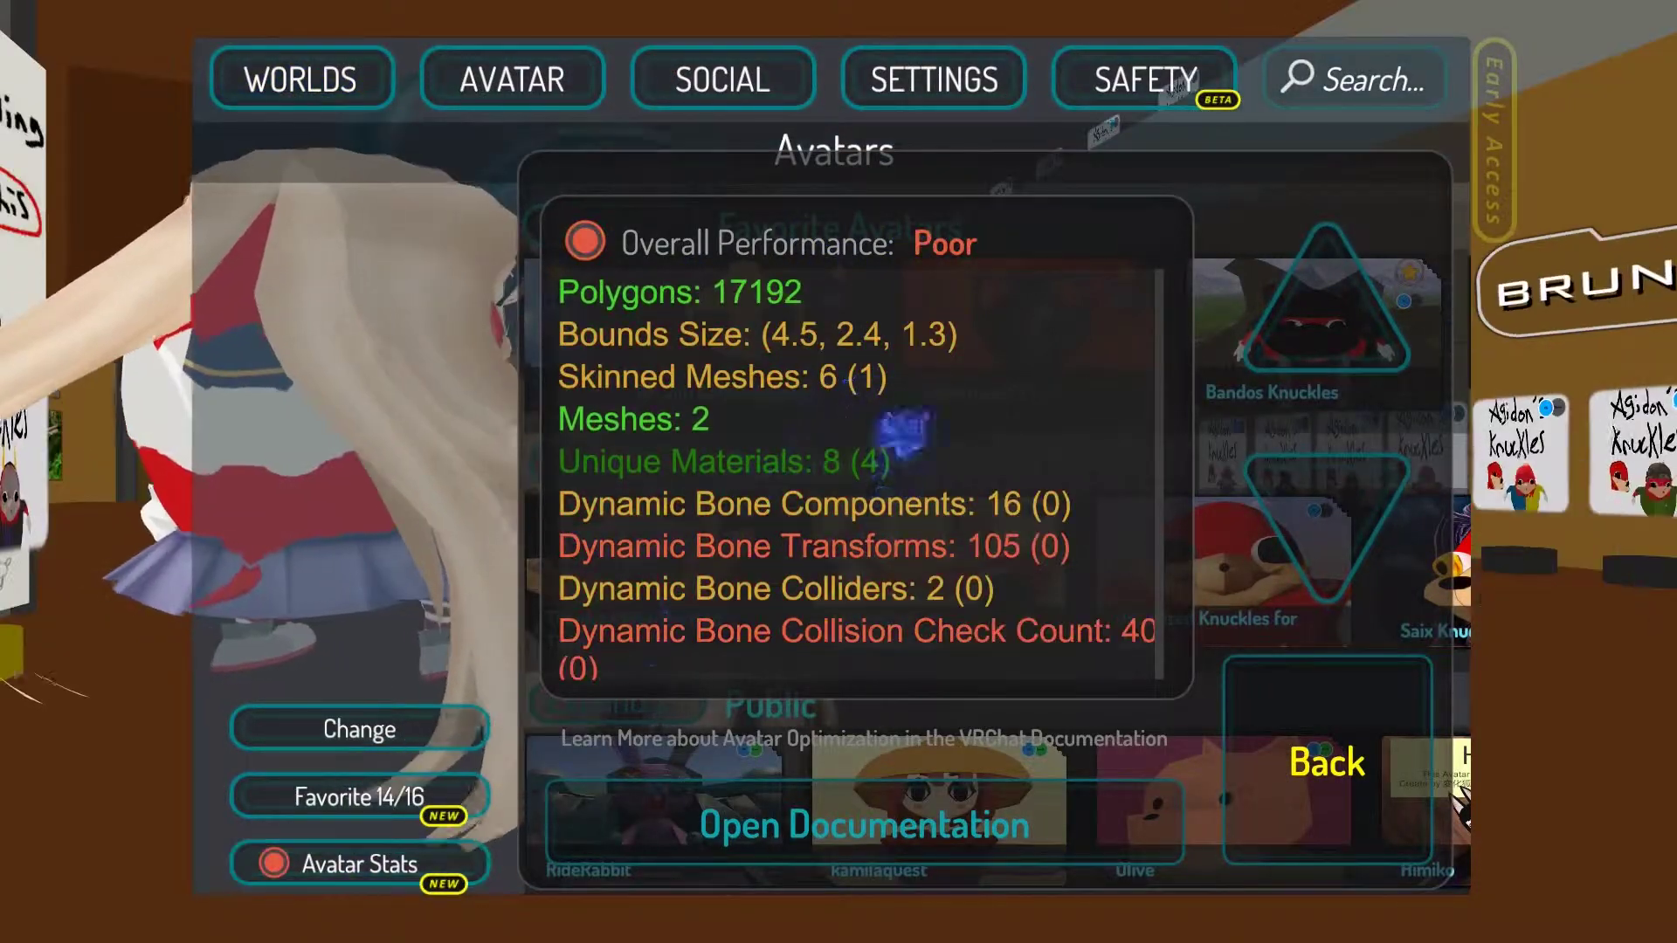
scroll(856, 472, down, 3)
scroll(856, 472, up, 3)
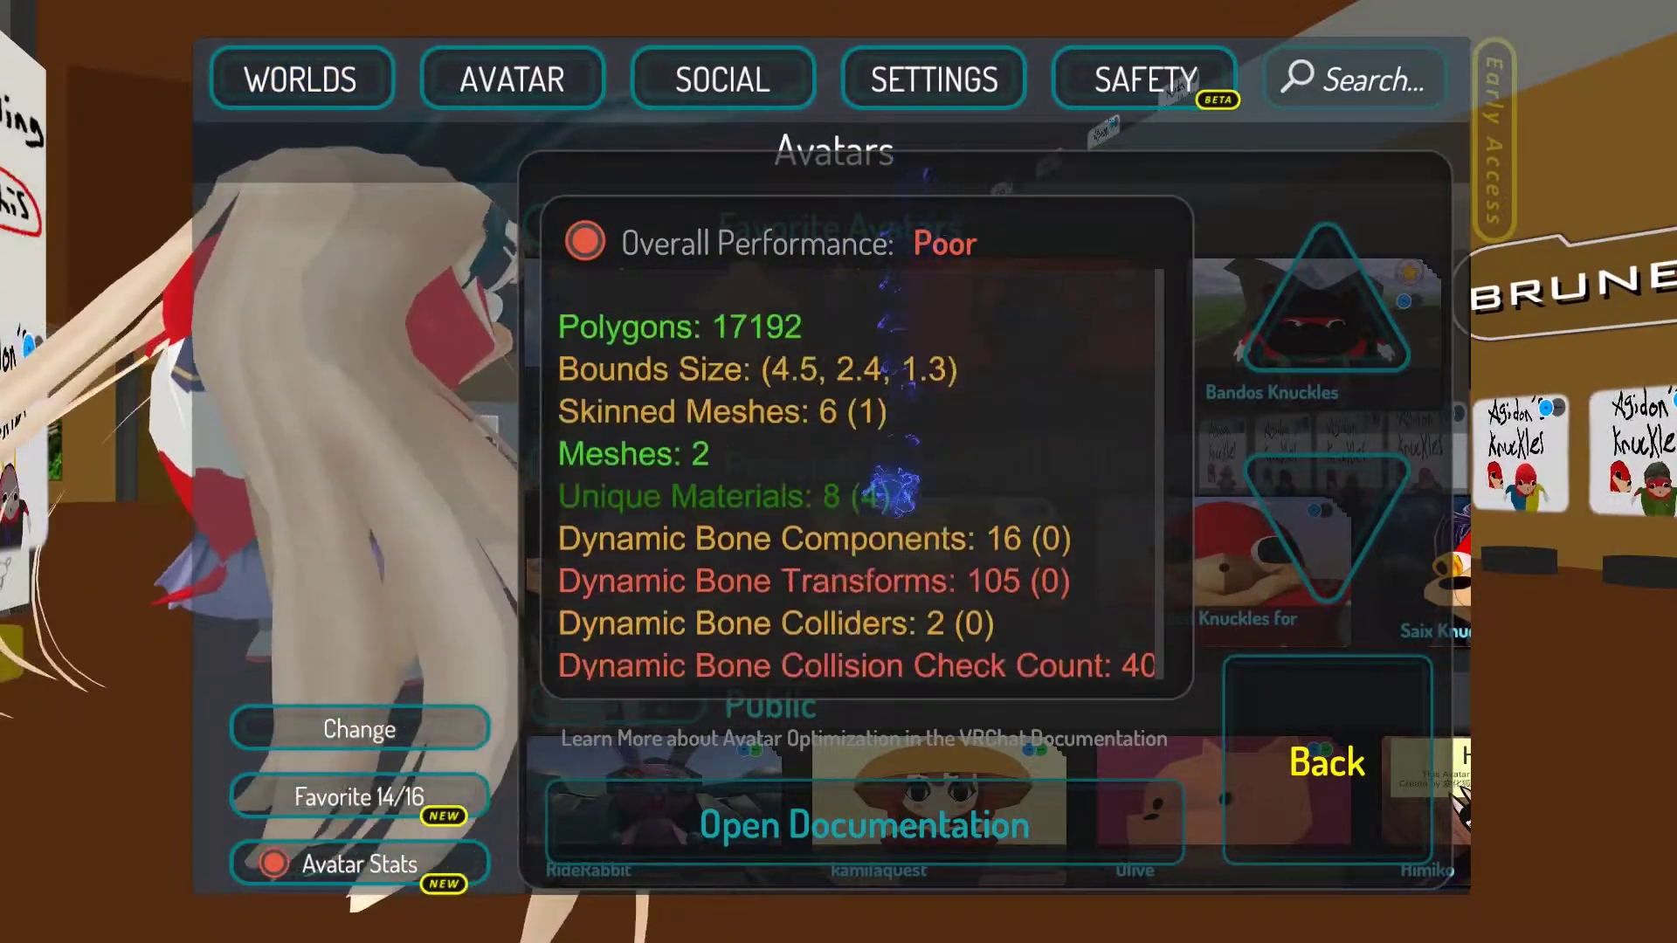
scroll(856, 472, down, 5)
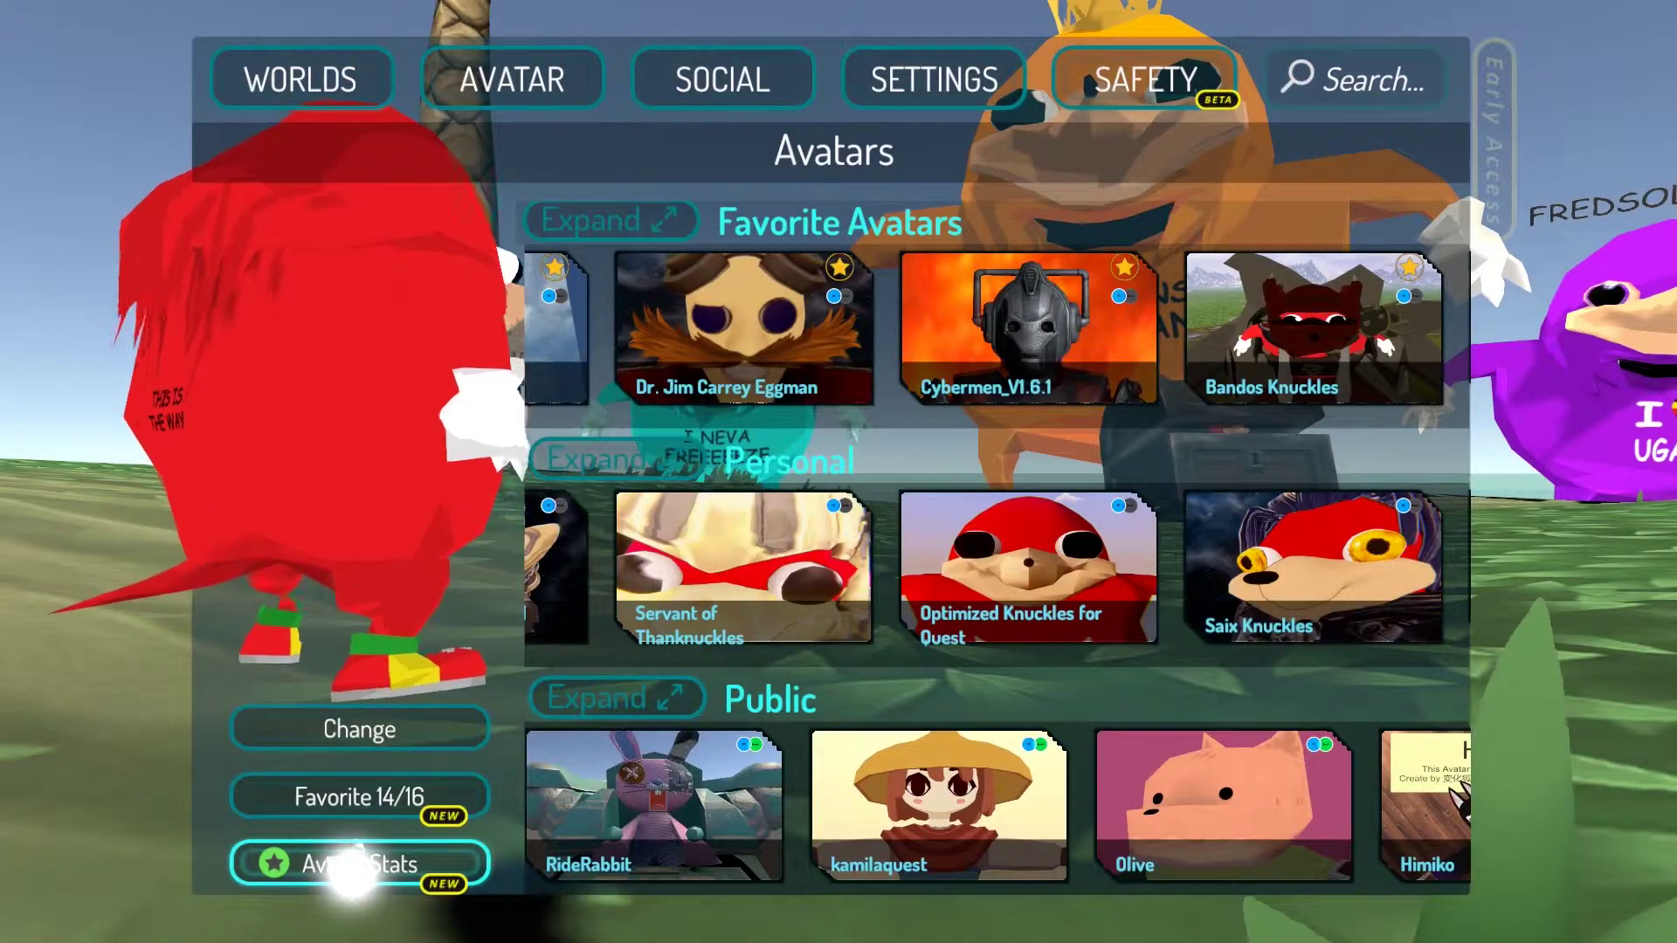
Read through the performance stats of the plain red Knuckles avatar
click(352, 865)
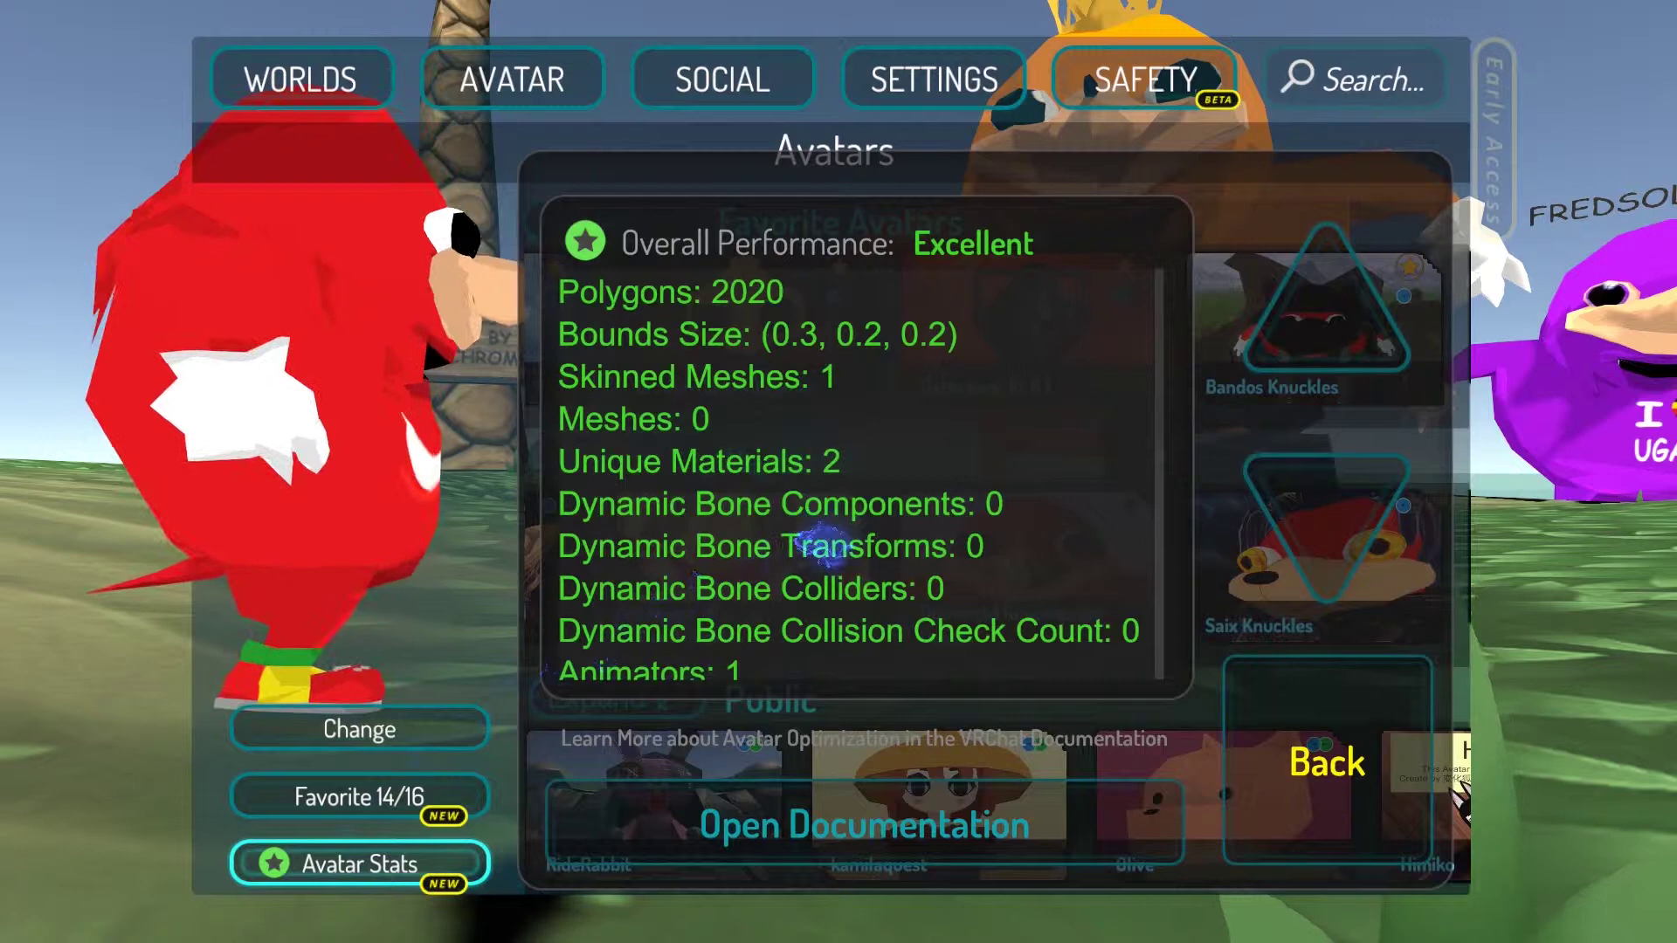
scroll(821, 543, down, 10)
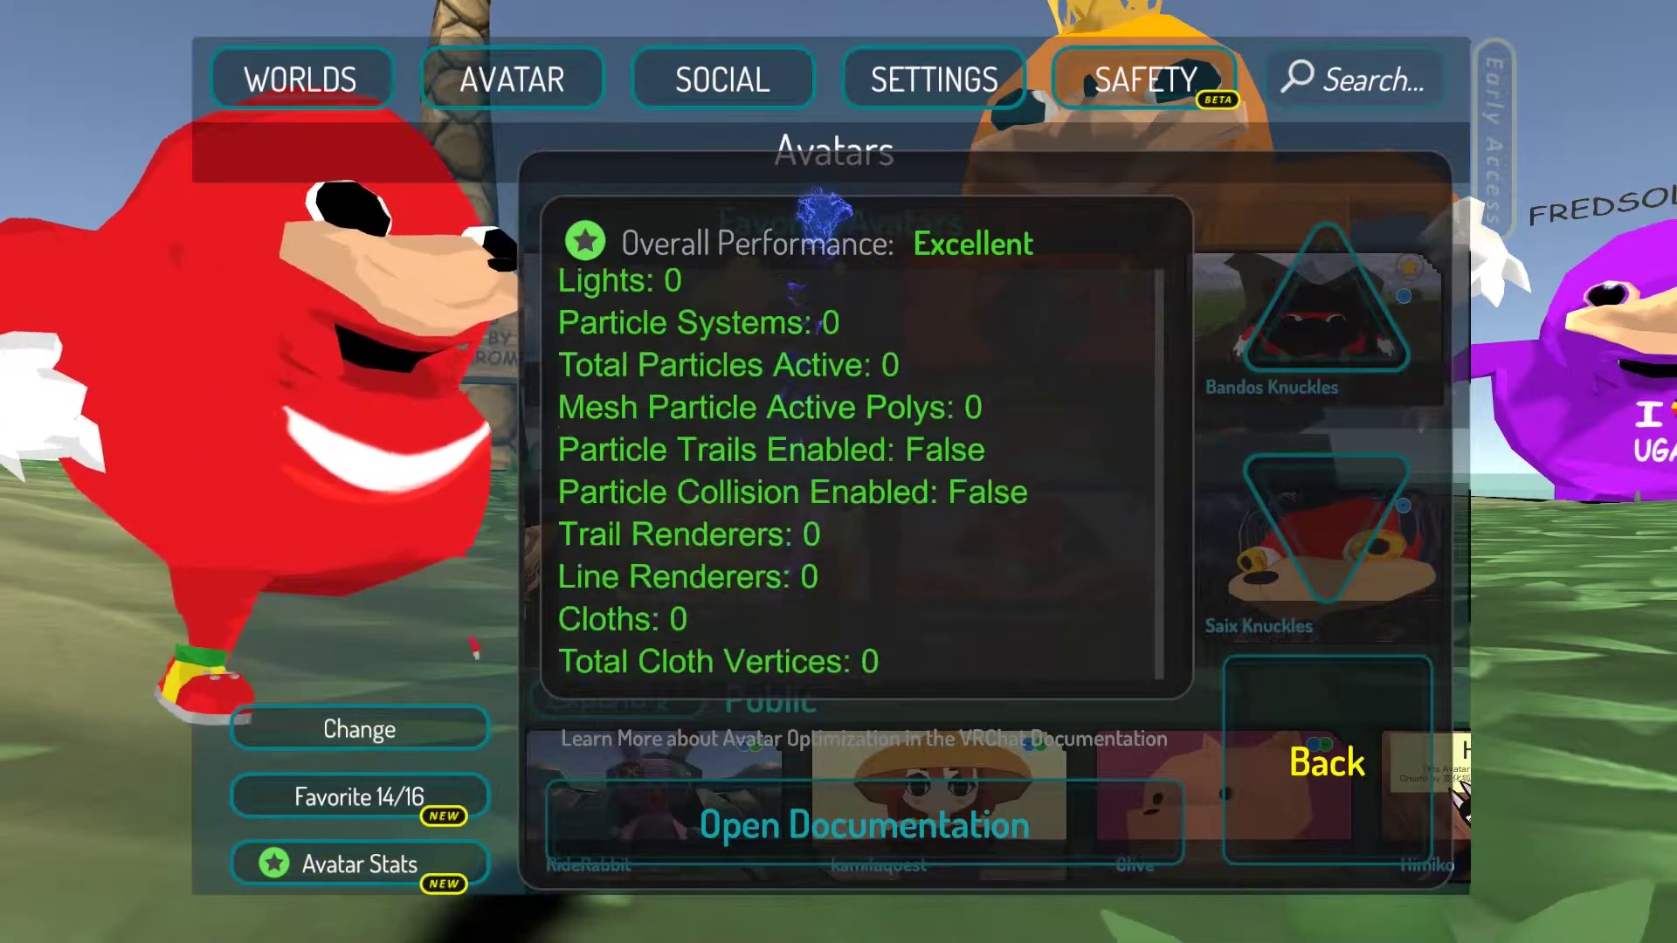
scroll(768, 432, down, 3)
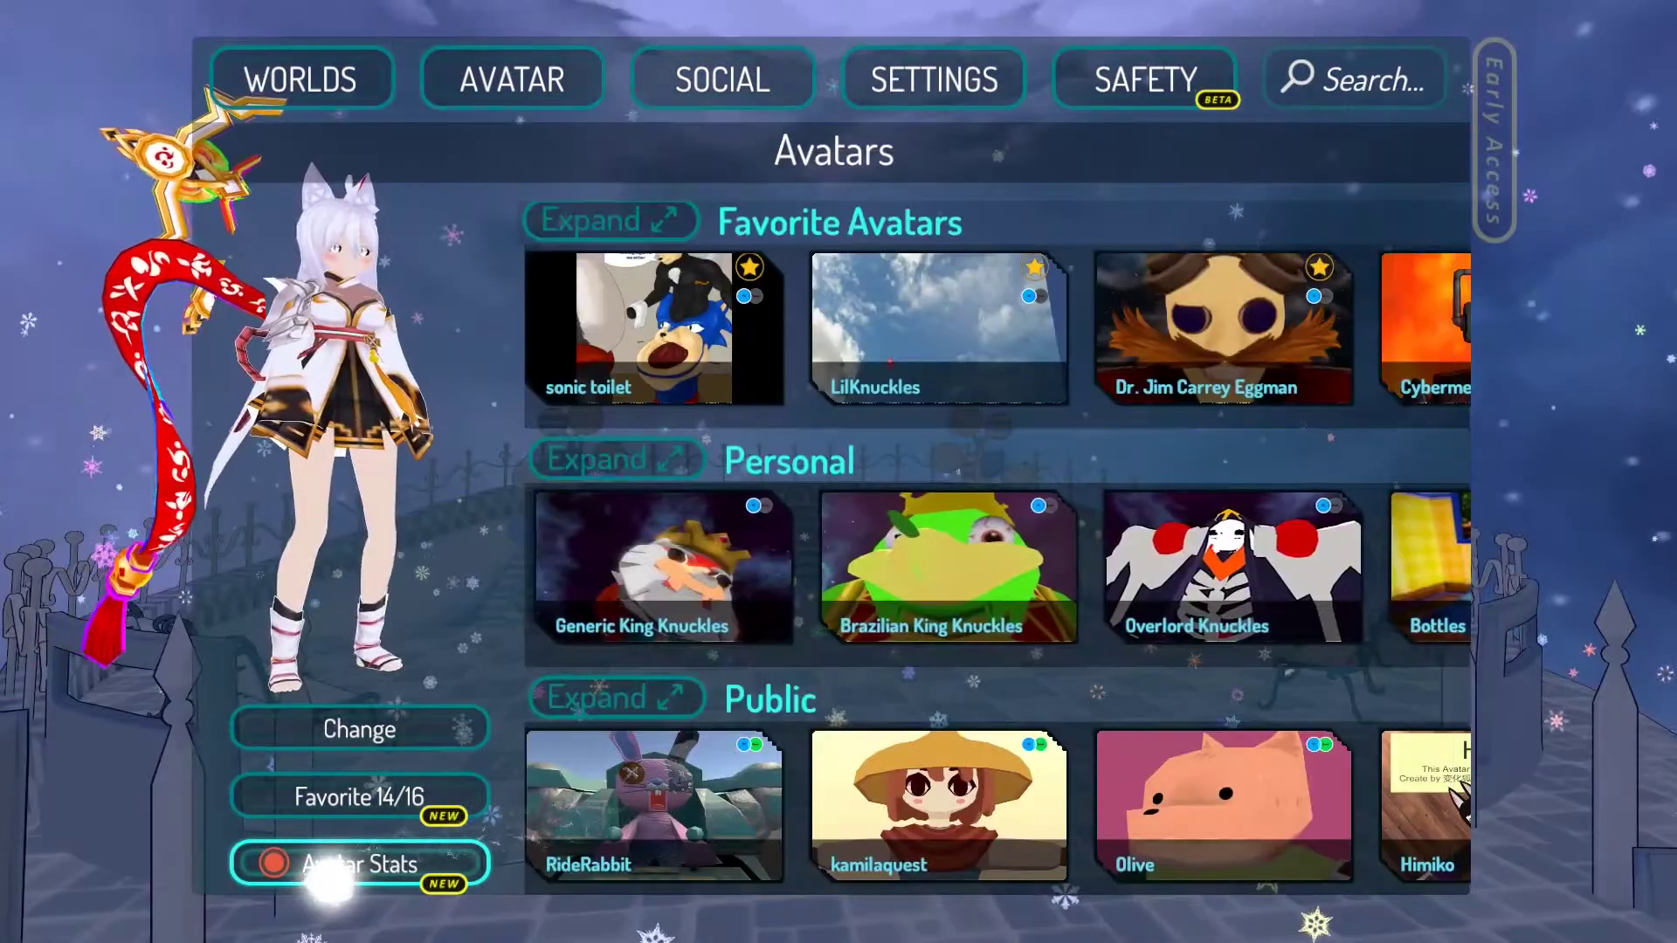
Examine the performance stats of the white-haired fox avatar and the blue-haired avatar with striped stockings
click(330, 866)
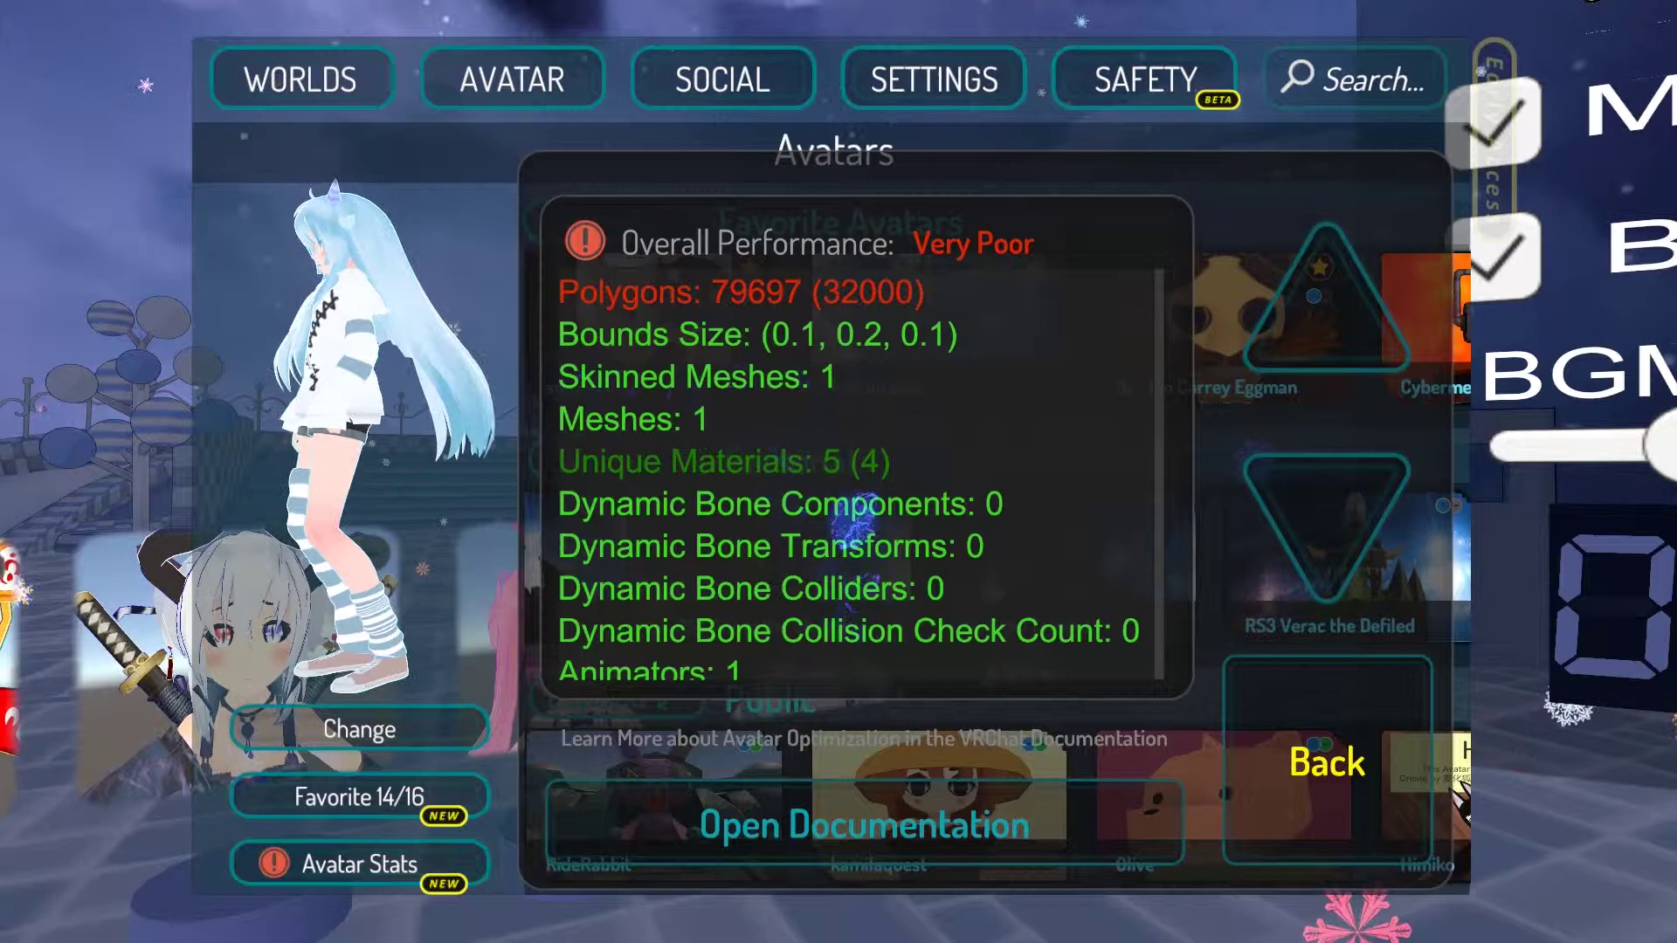
scroll(812, 585, down, 8)
scroll(781, 629, down, 7)
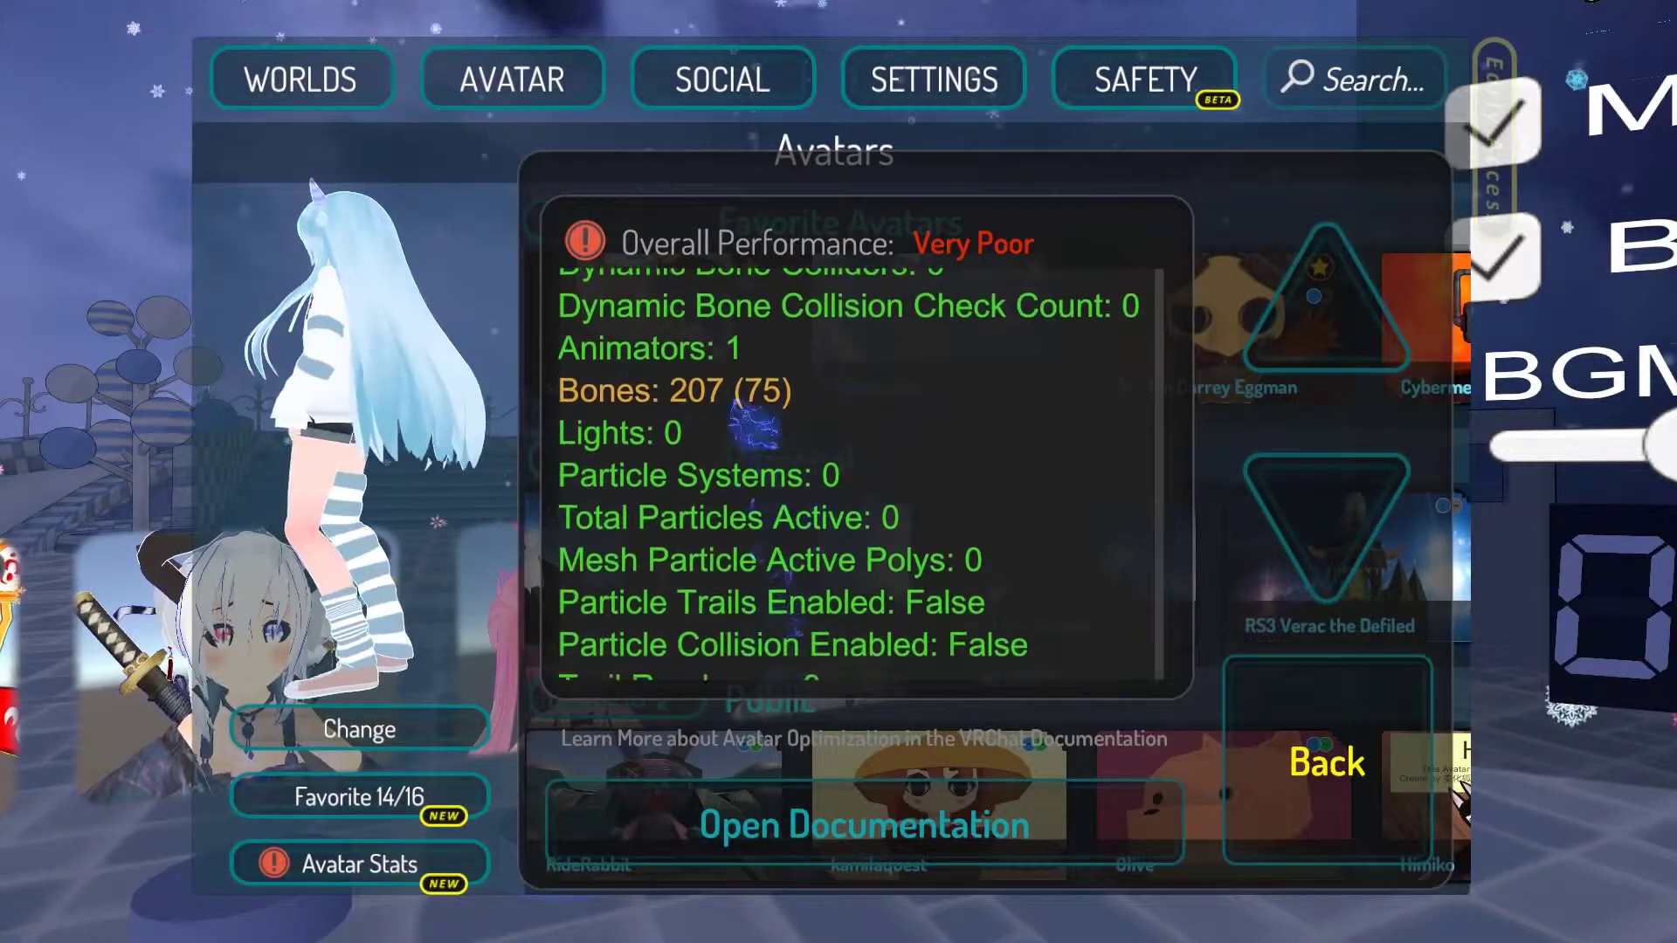
scroll(790, 593, up, 14)
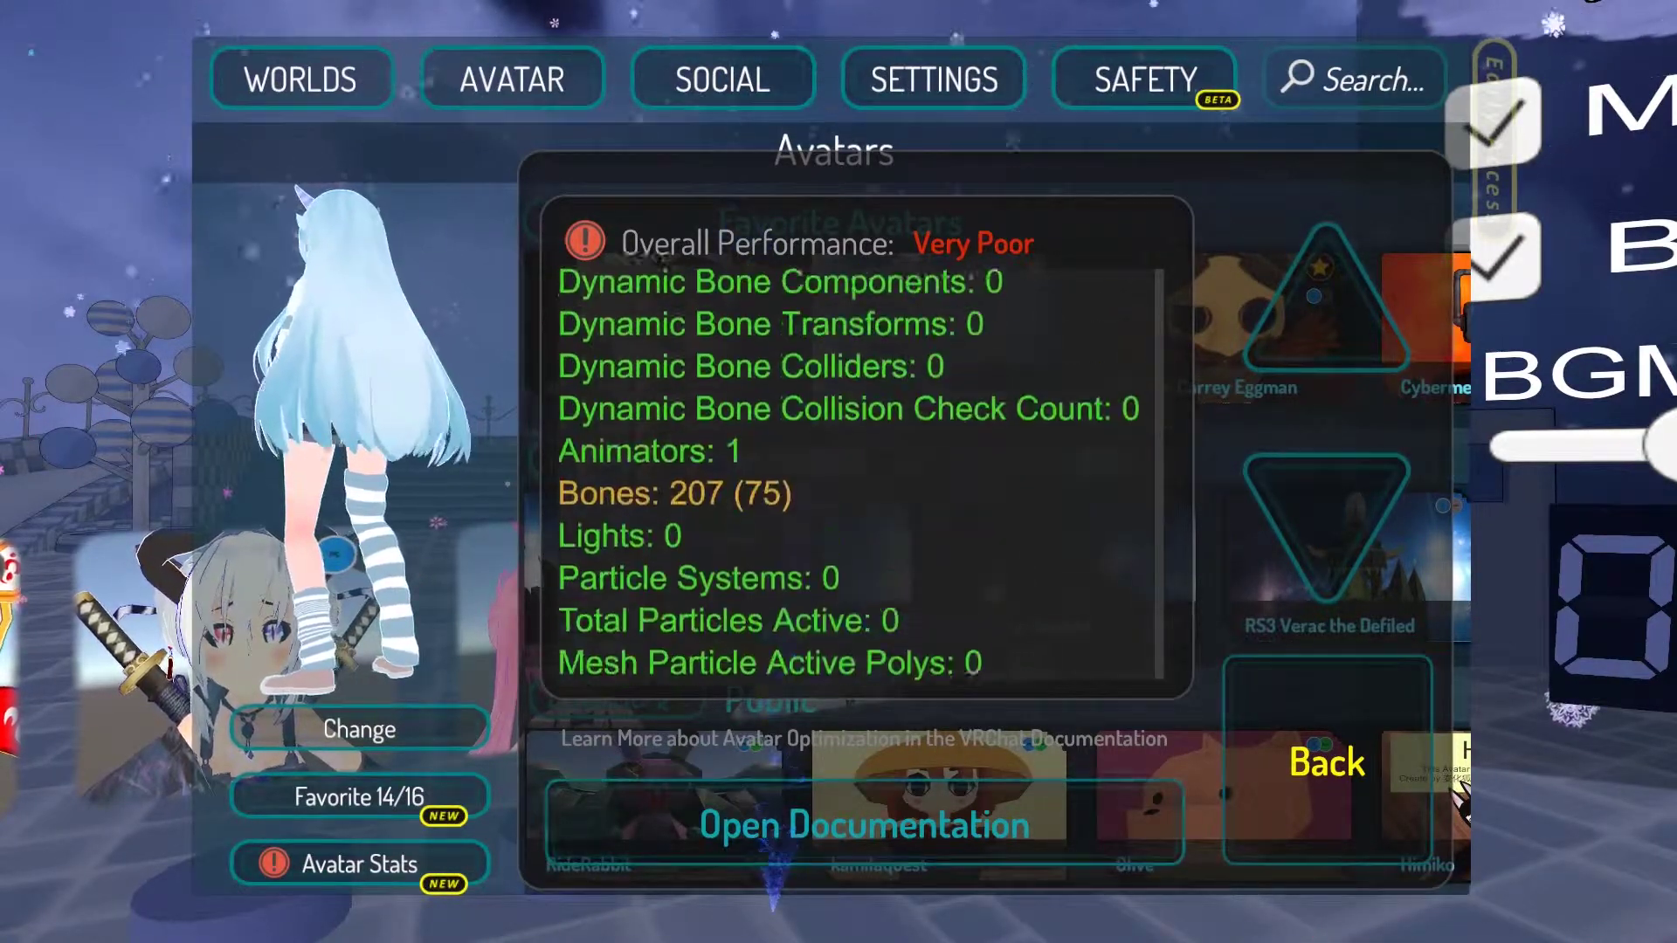
scroll(847, 481, down, 1)
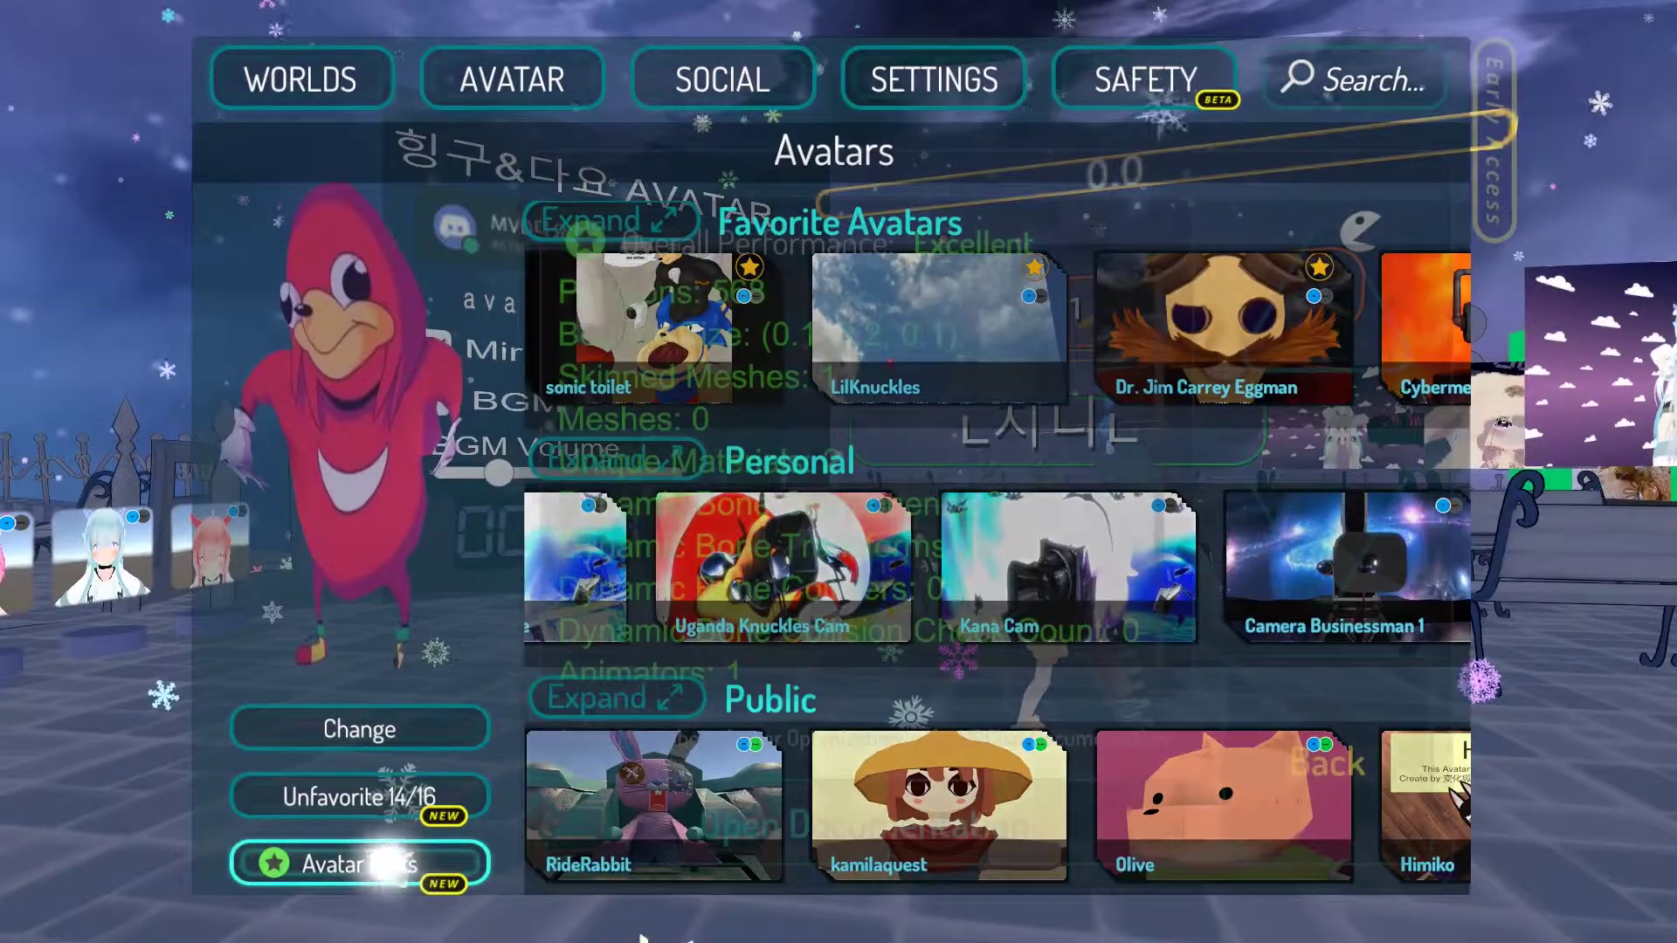
Inspect the full performance stats of the tall, slim Knuckles avatar saved in the favorites
click(358, 863)
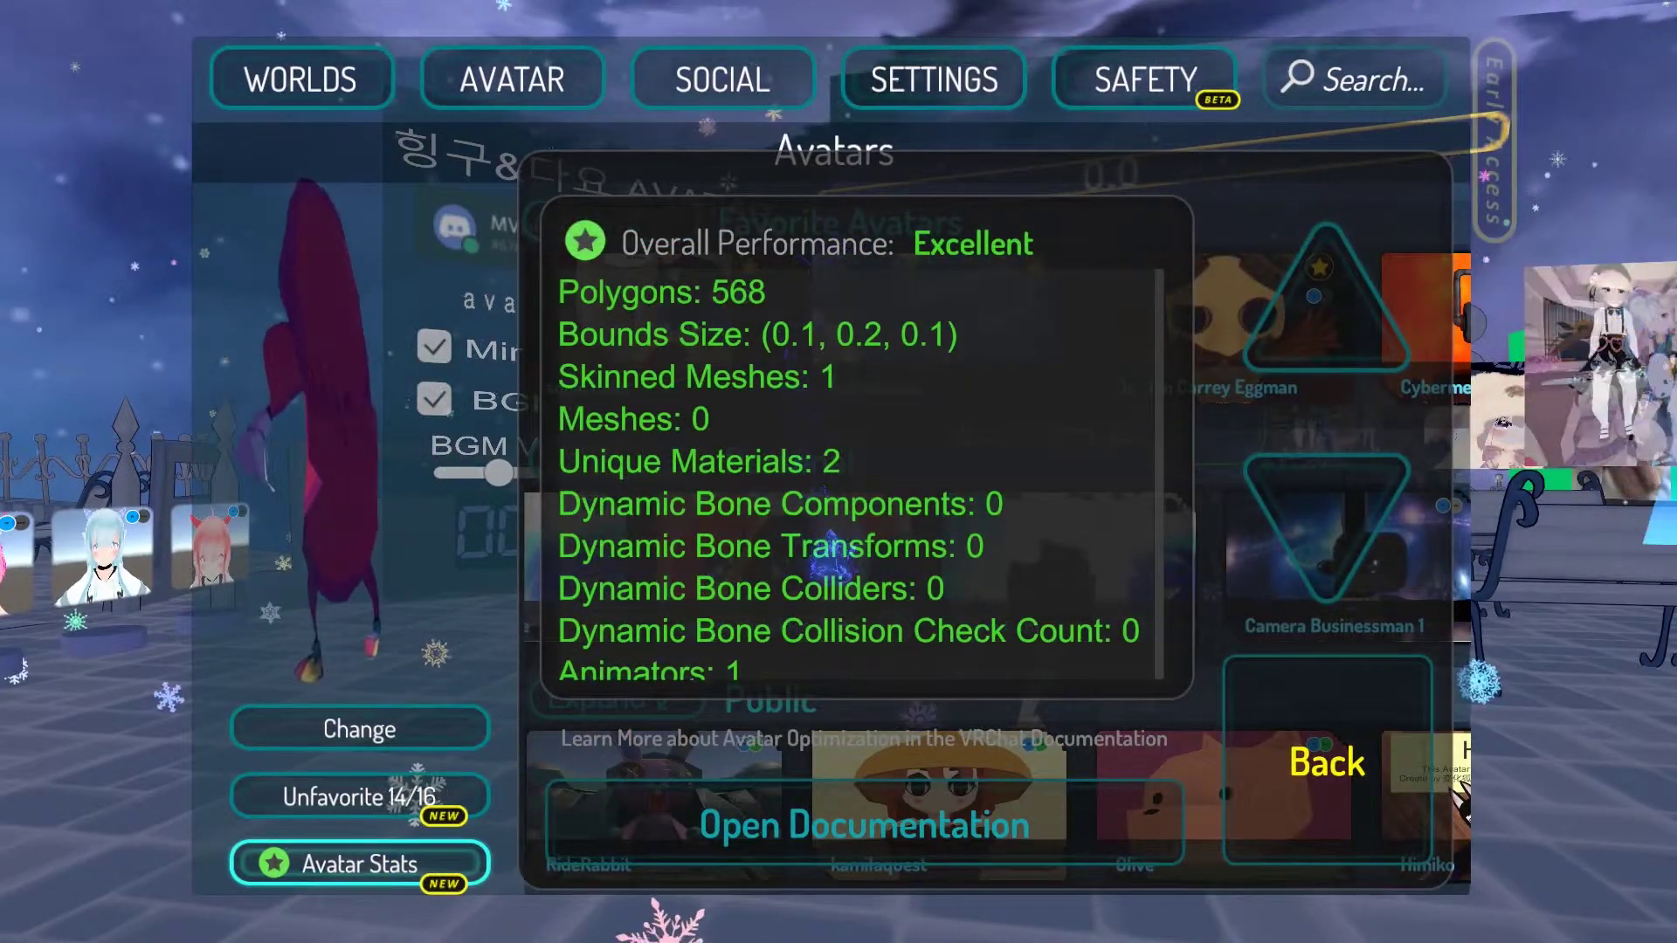
scroll(847, 481, down, 5)
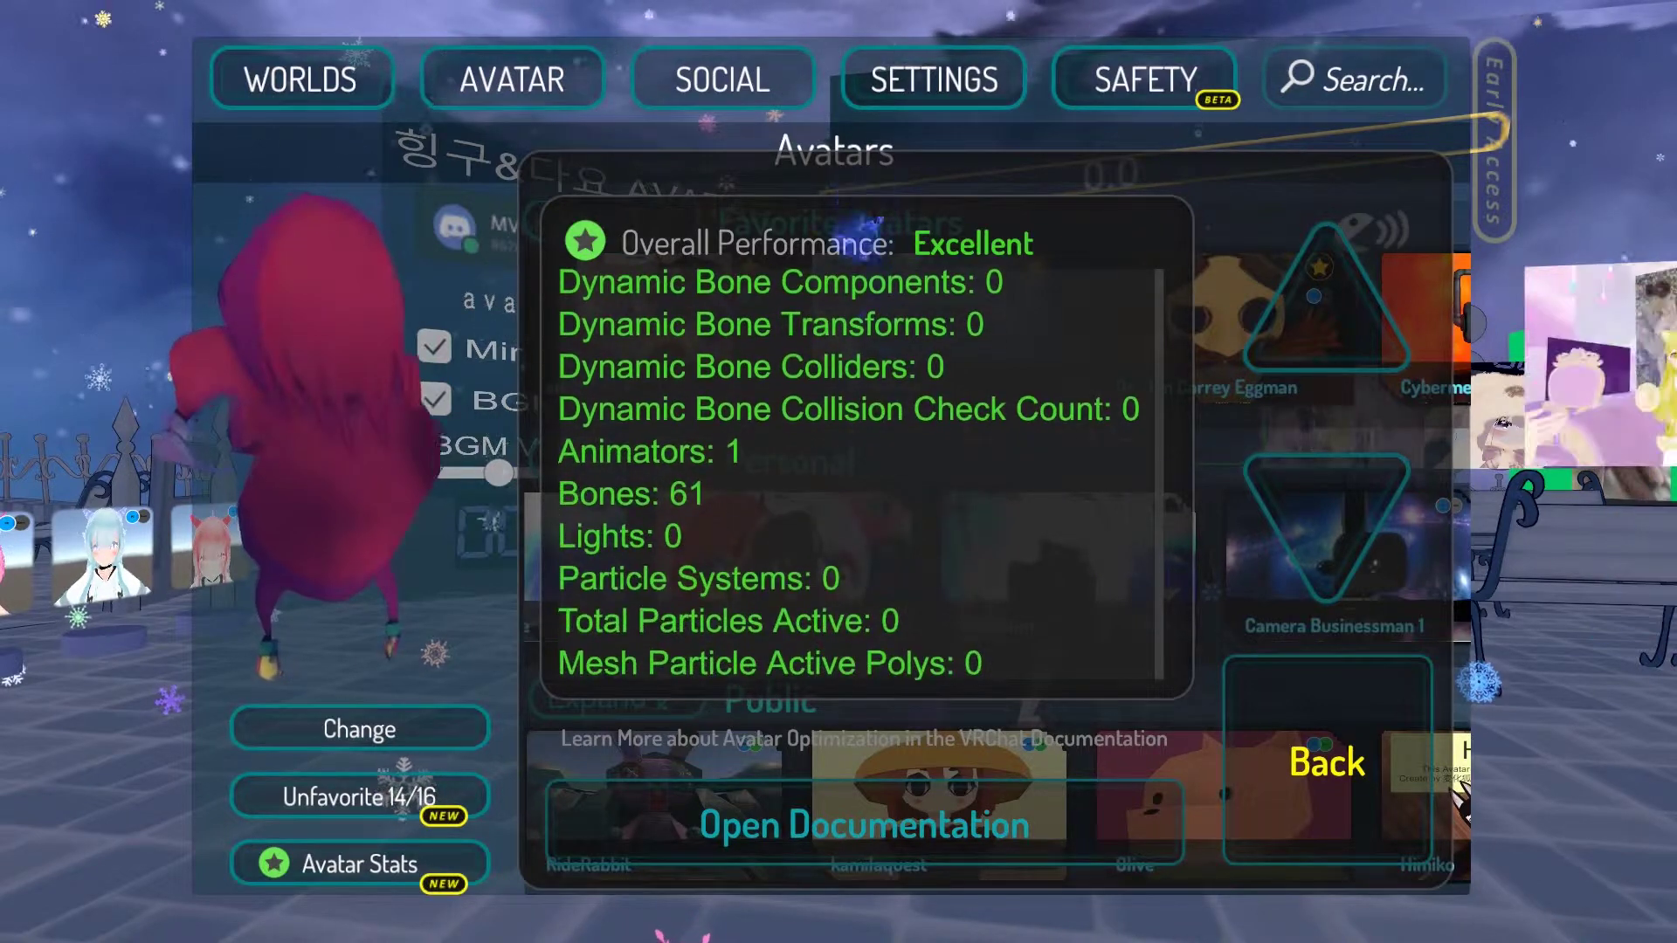
scroll(847, 481, down, 8)
scroll(847, 481, down, 2)
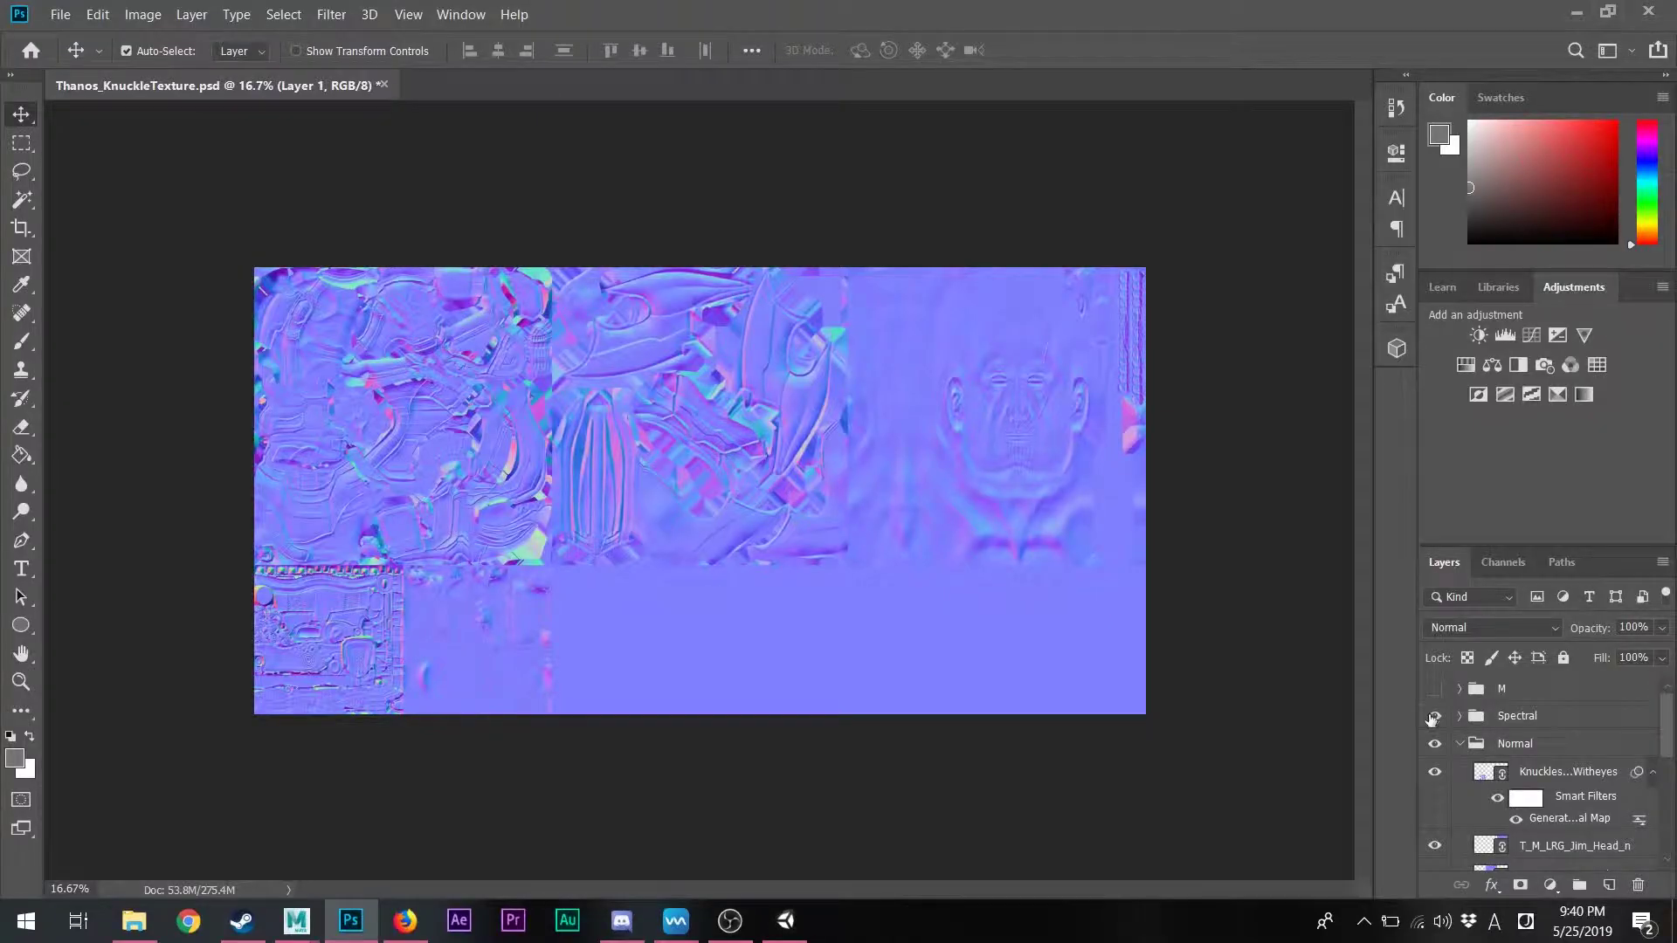
In Photoshop, toggle the Normal and Spectral layer groups of Thanos_KnuckleTexture.psd to compare the combined texture maps
click(1435, 783)
click(1431, 749)
scroll(1506, 784, down, 4)
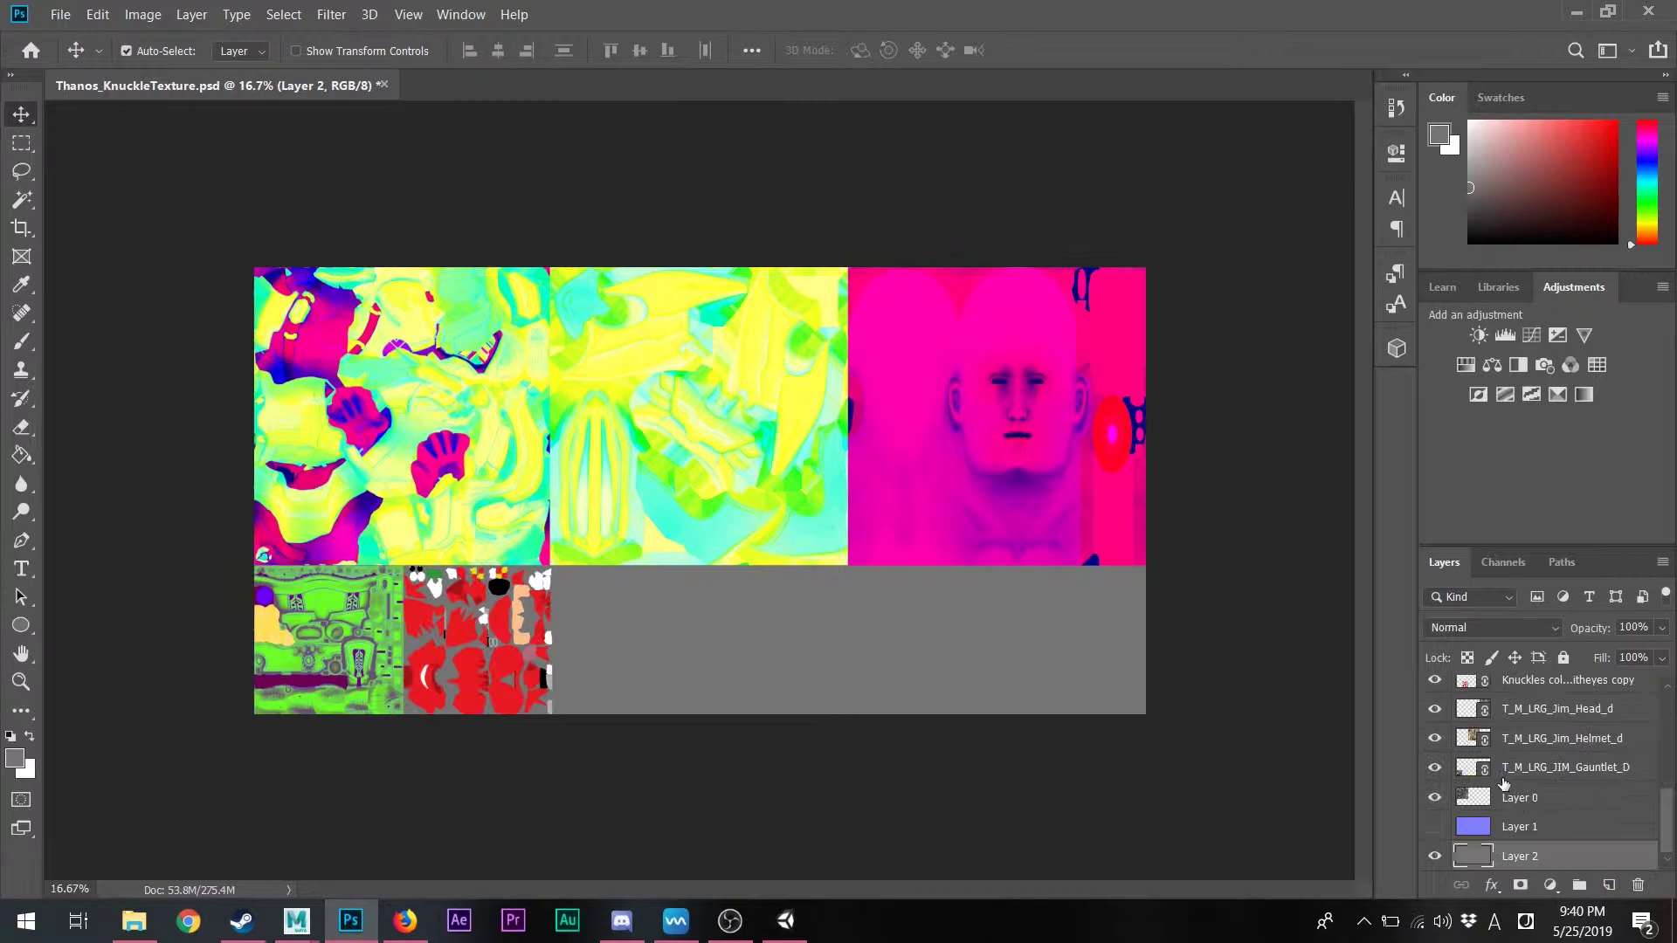
scroll(1498, 781, up, 4)
click(1434, 715)
click(1434, 715)
scroll(1500, 749, down, 4)
scroll(1500, 748, up, 3)
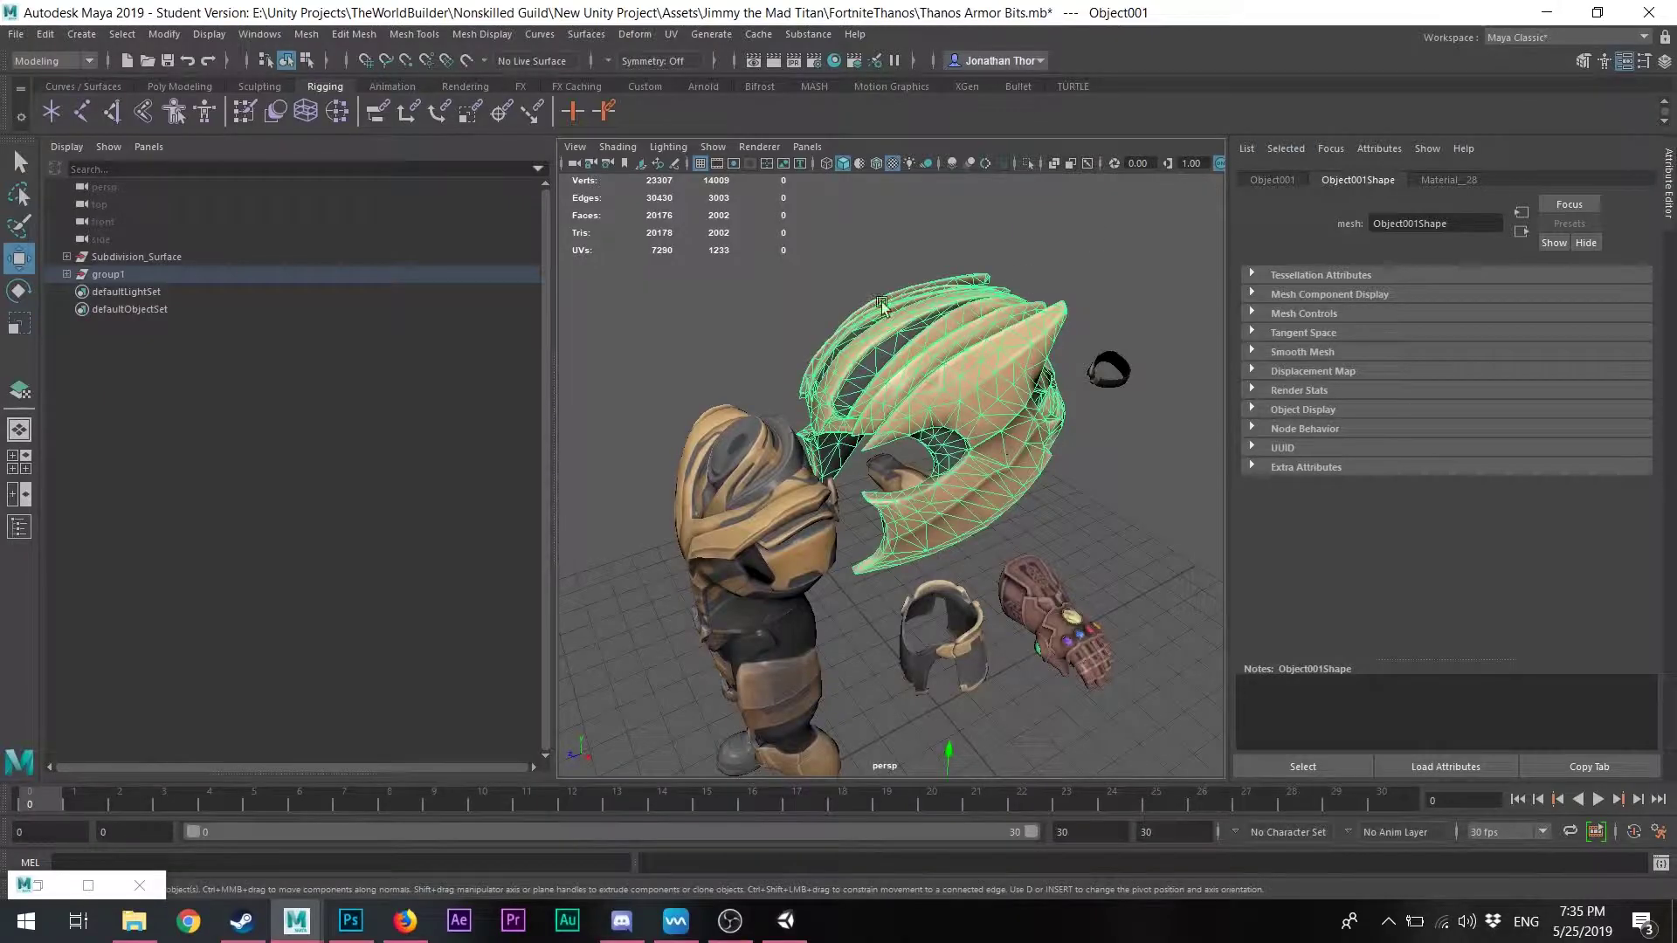
In Maya, assign a new Phong material to the Thanos helmet mesh
click(882, 305)
alt+drag(882, 306, 996, 354)
alt+drag(953, 428, 854, 338)
click(851, 323)
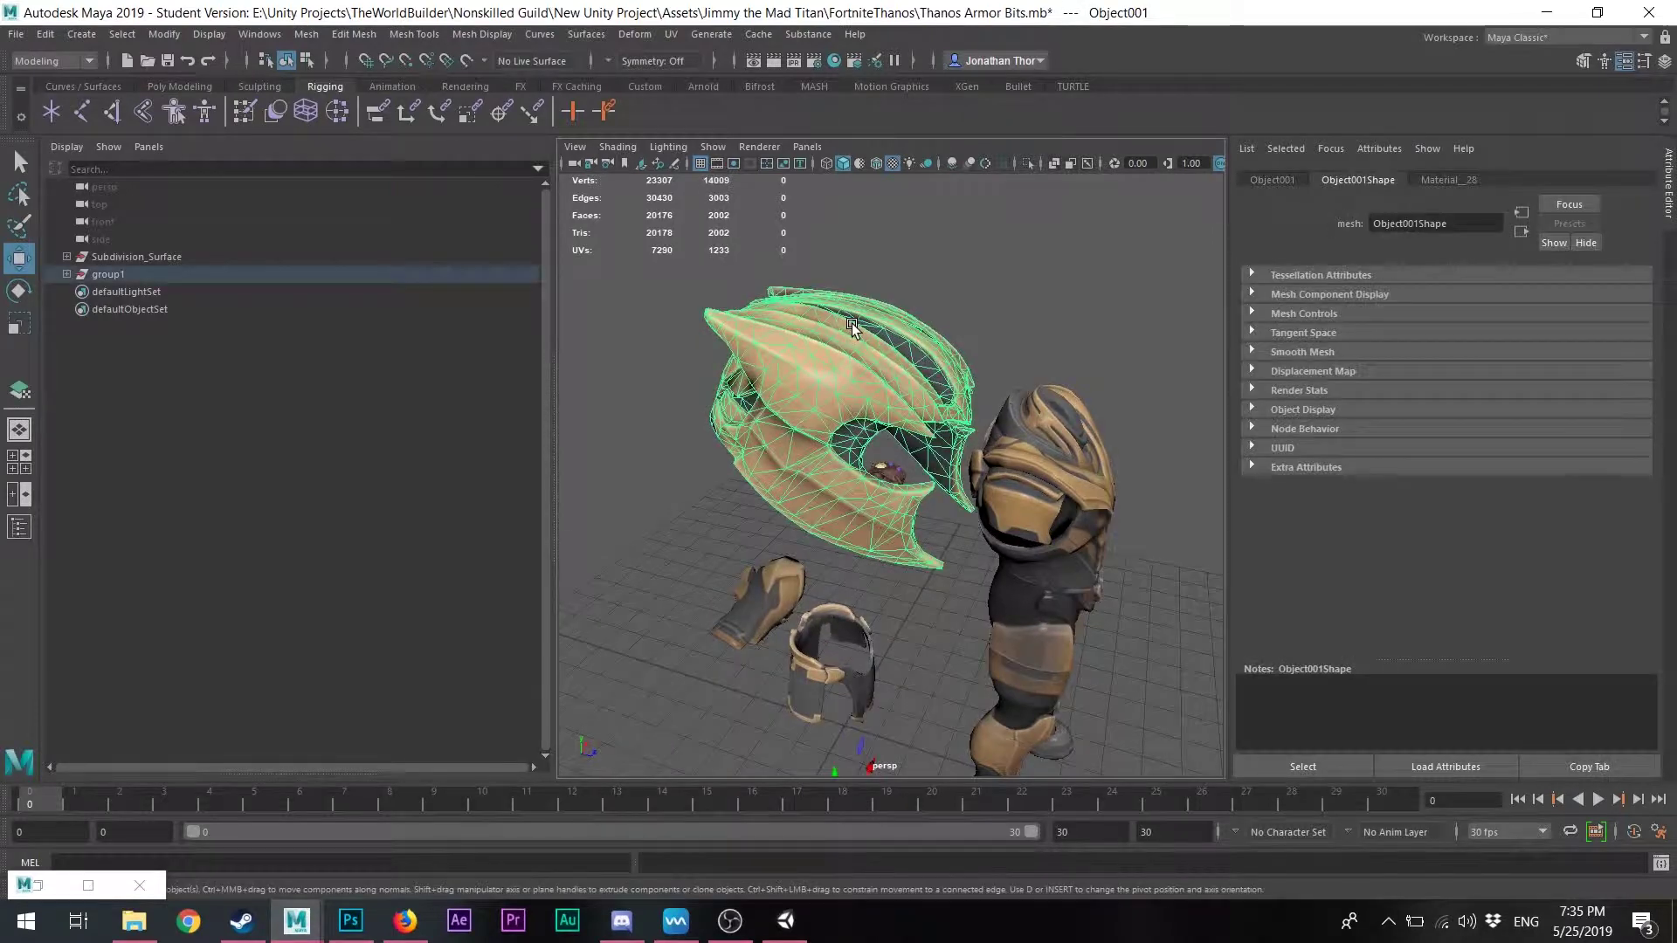
right_click(852, 323)
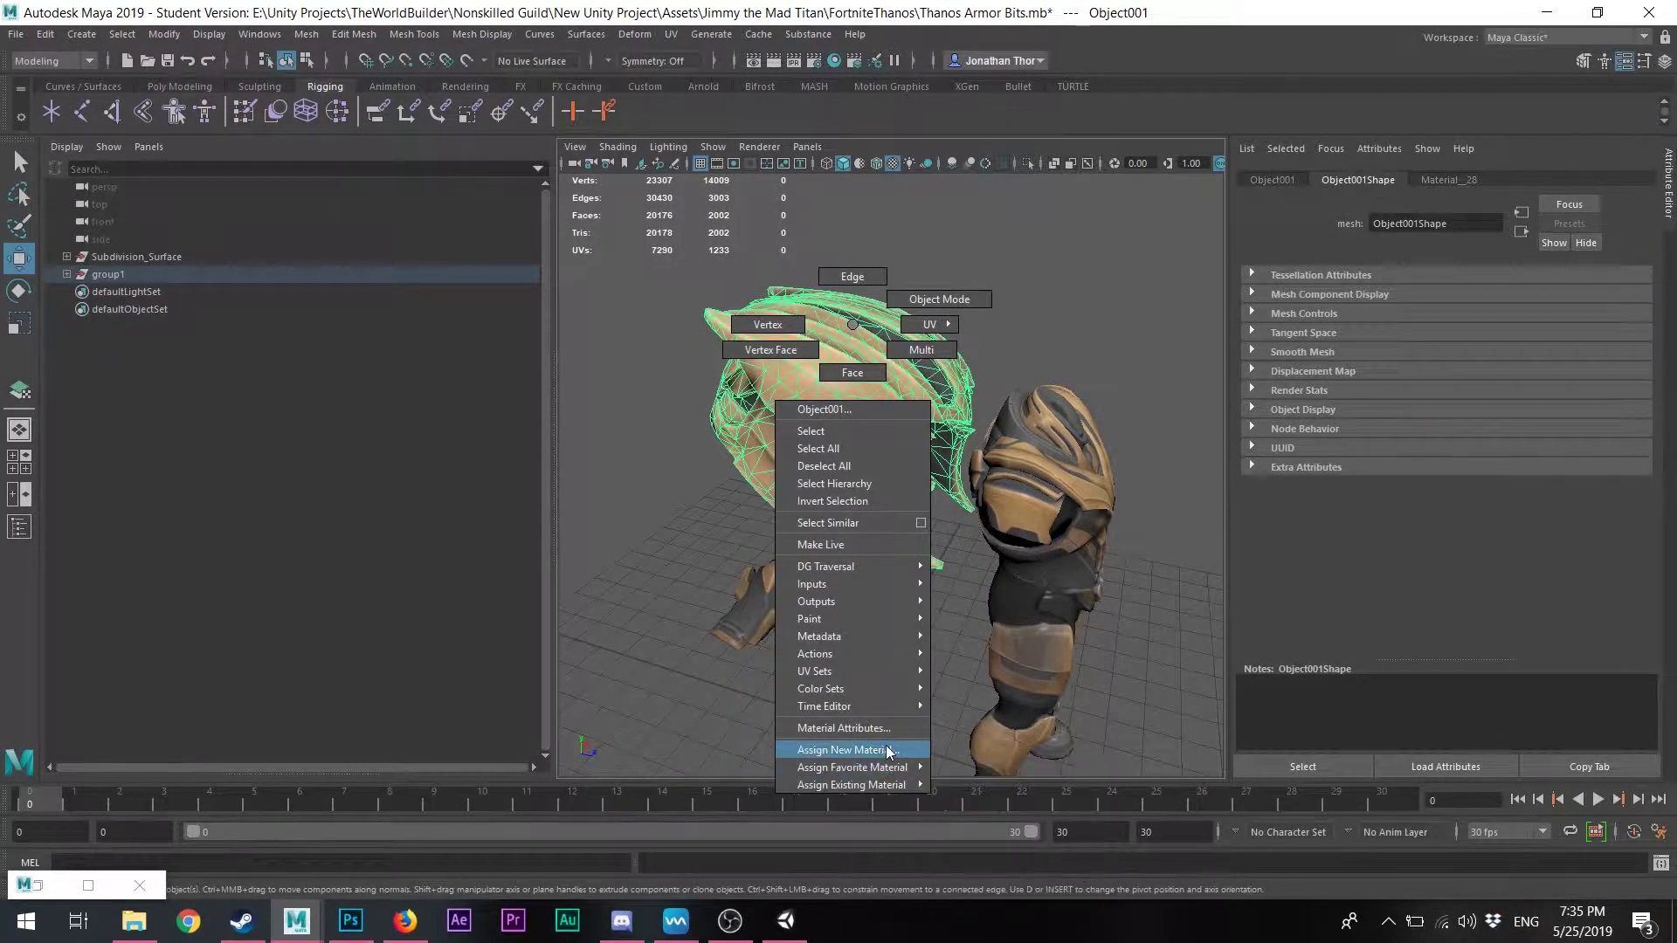
click(847, 749)
click(694, 522)
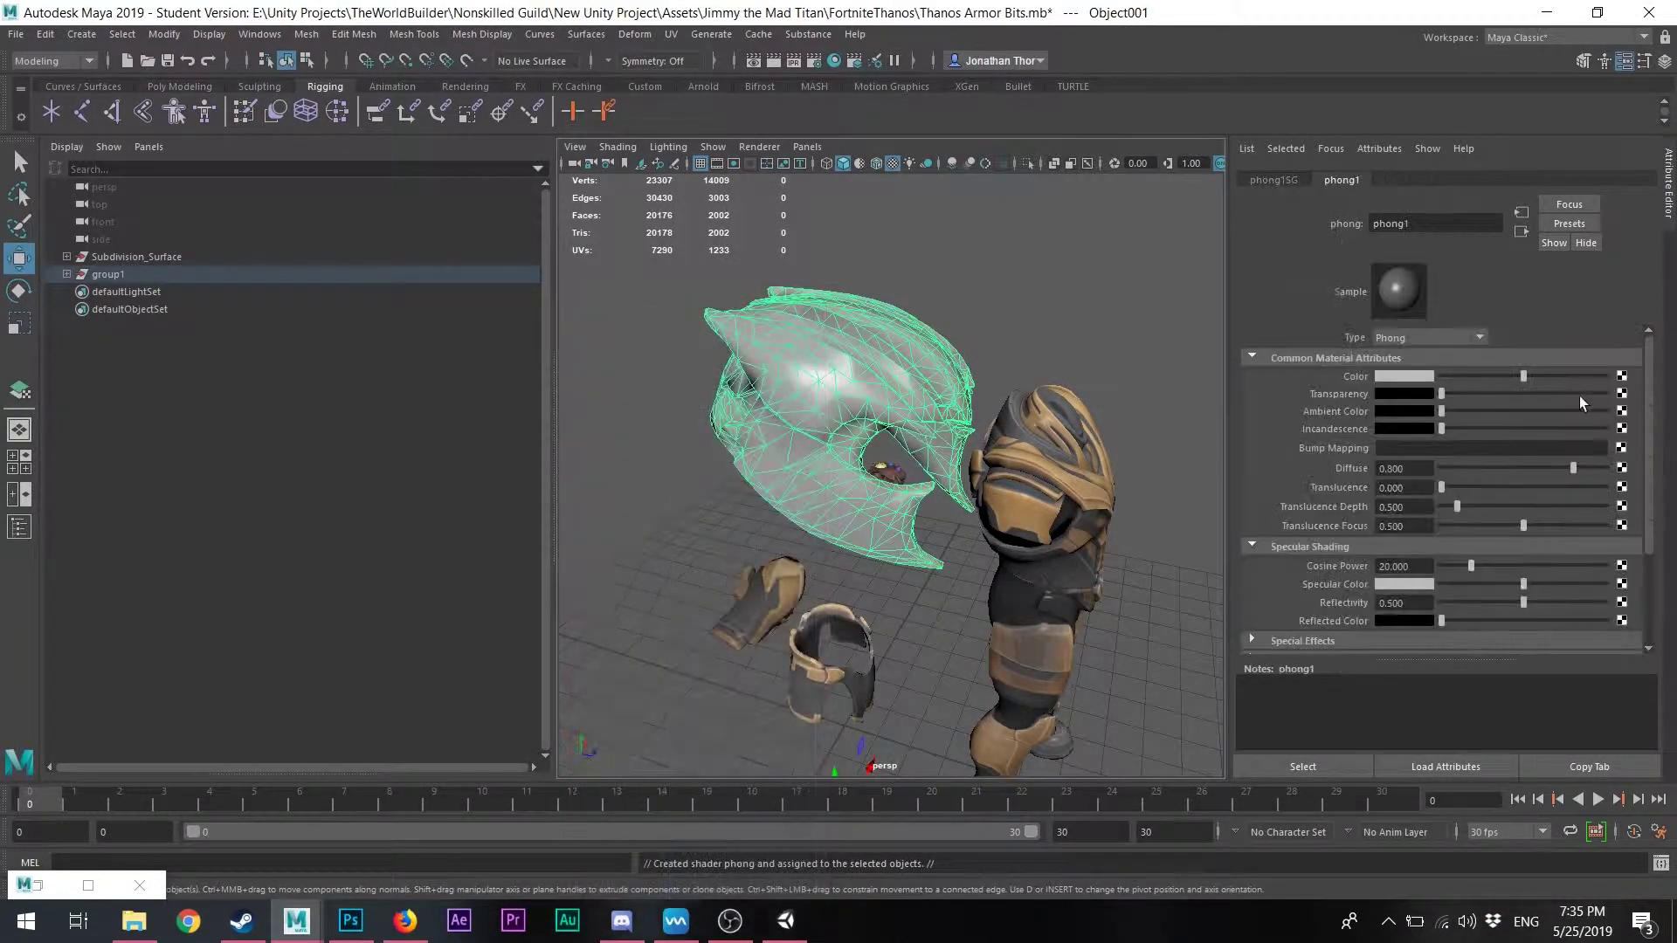
Connect a file texture to the Phong material's color and load Thanos_KnuckleTexture.jpg into it
click(1622, 375)
click(752, 480)
click(1625, 417)
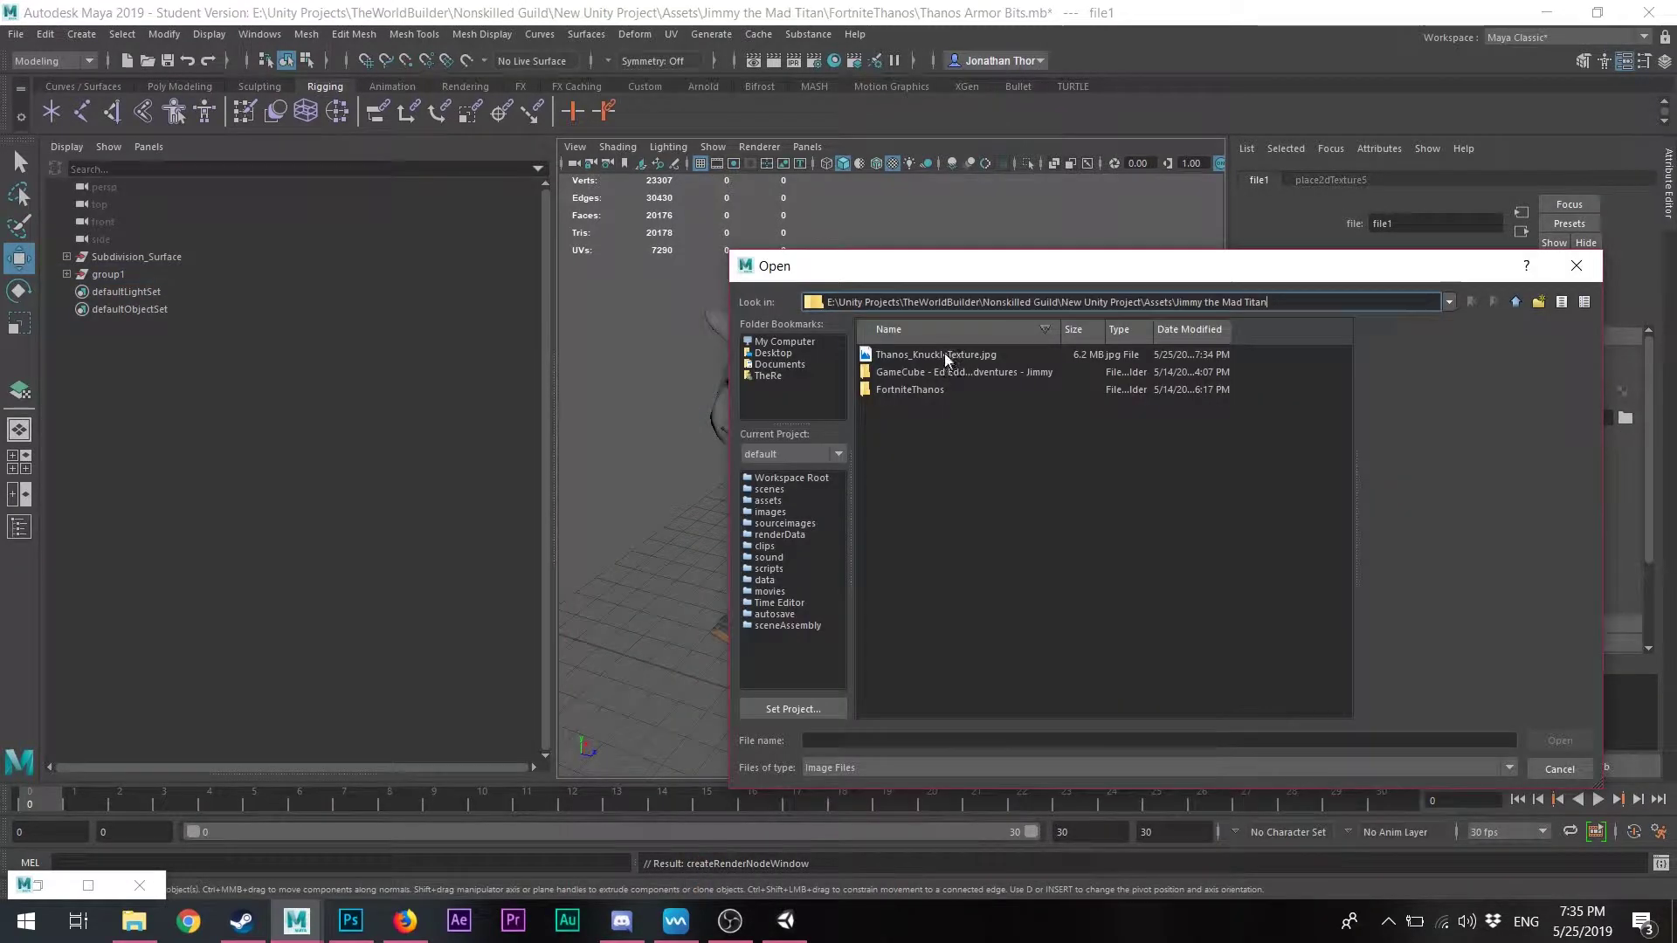
double_click(945, 357)
Select all of the helmet's faces and show their UV layout over the combined texture in the UV Editor
alt+drag(950, 385, 868, 349)
click(868, 349)
click(672, 35)
click(698, 54)
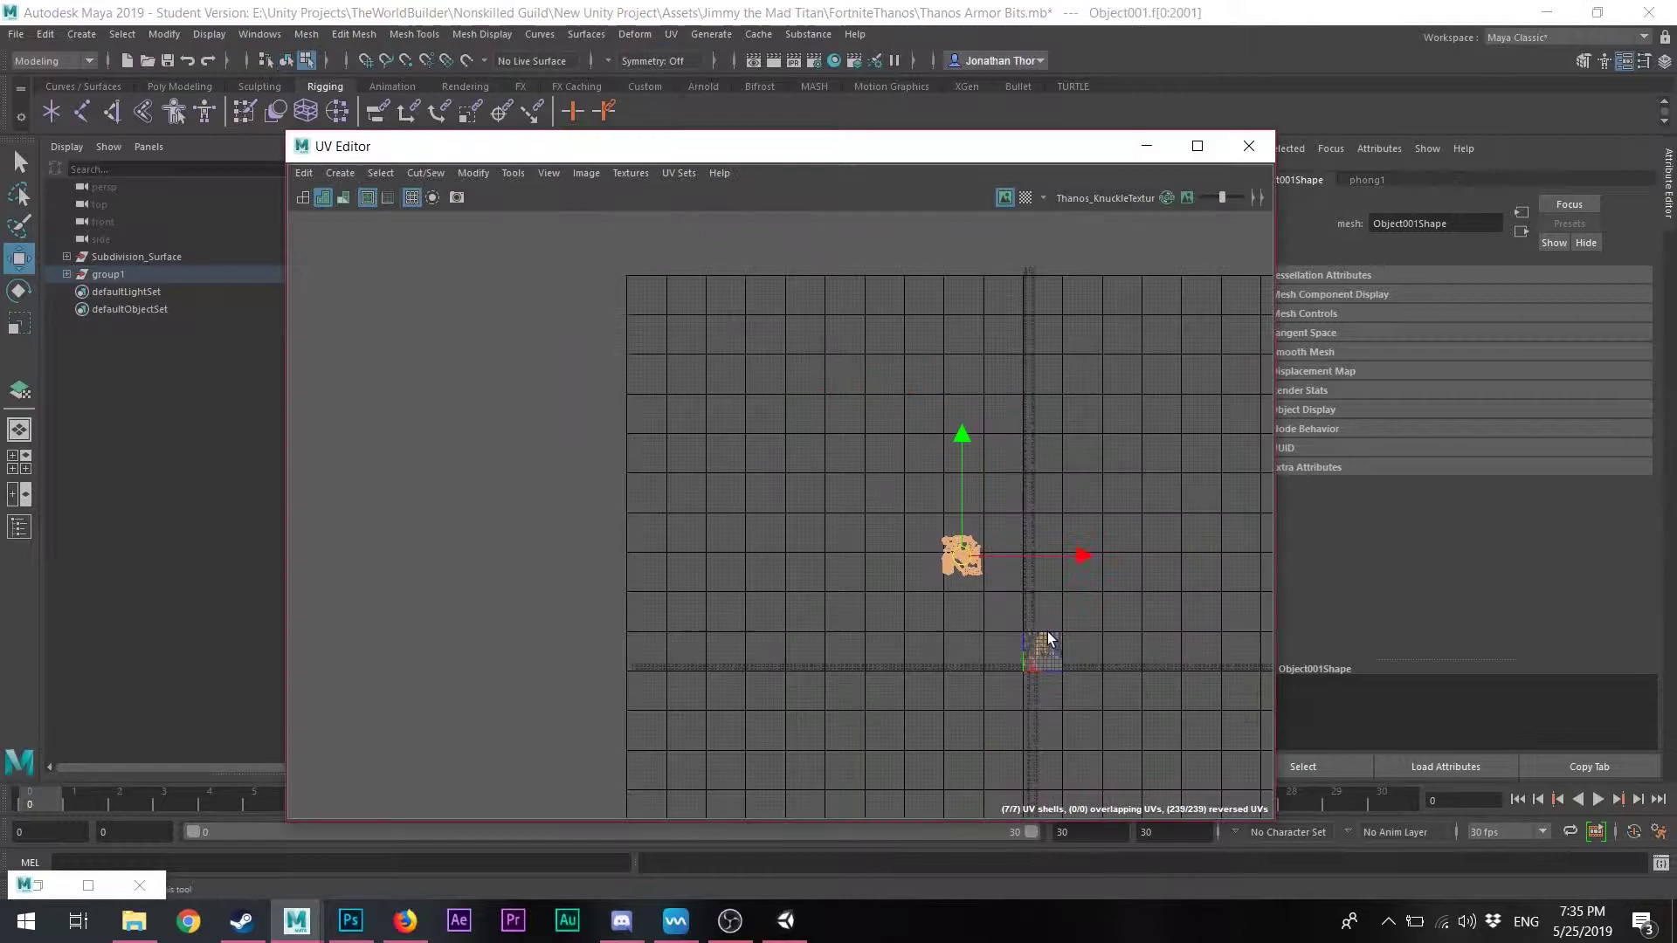
scroll(1075, 672, up, 8)
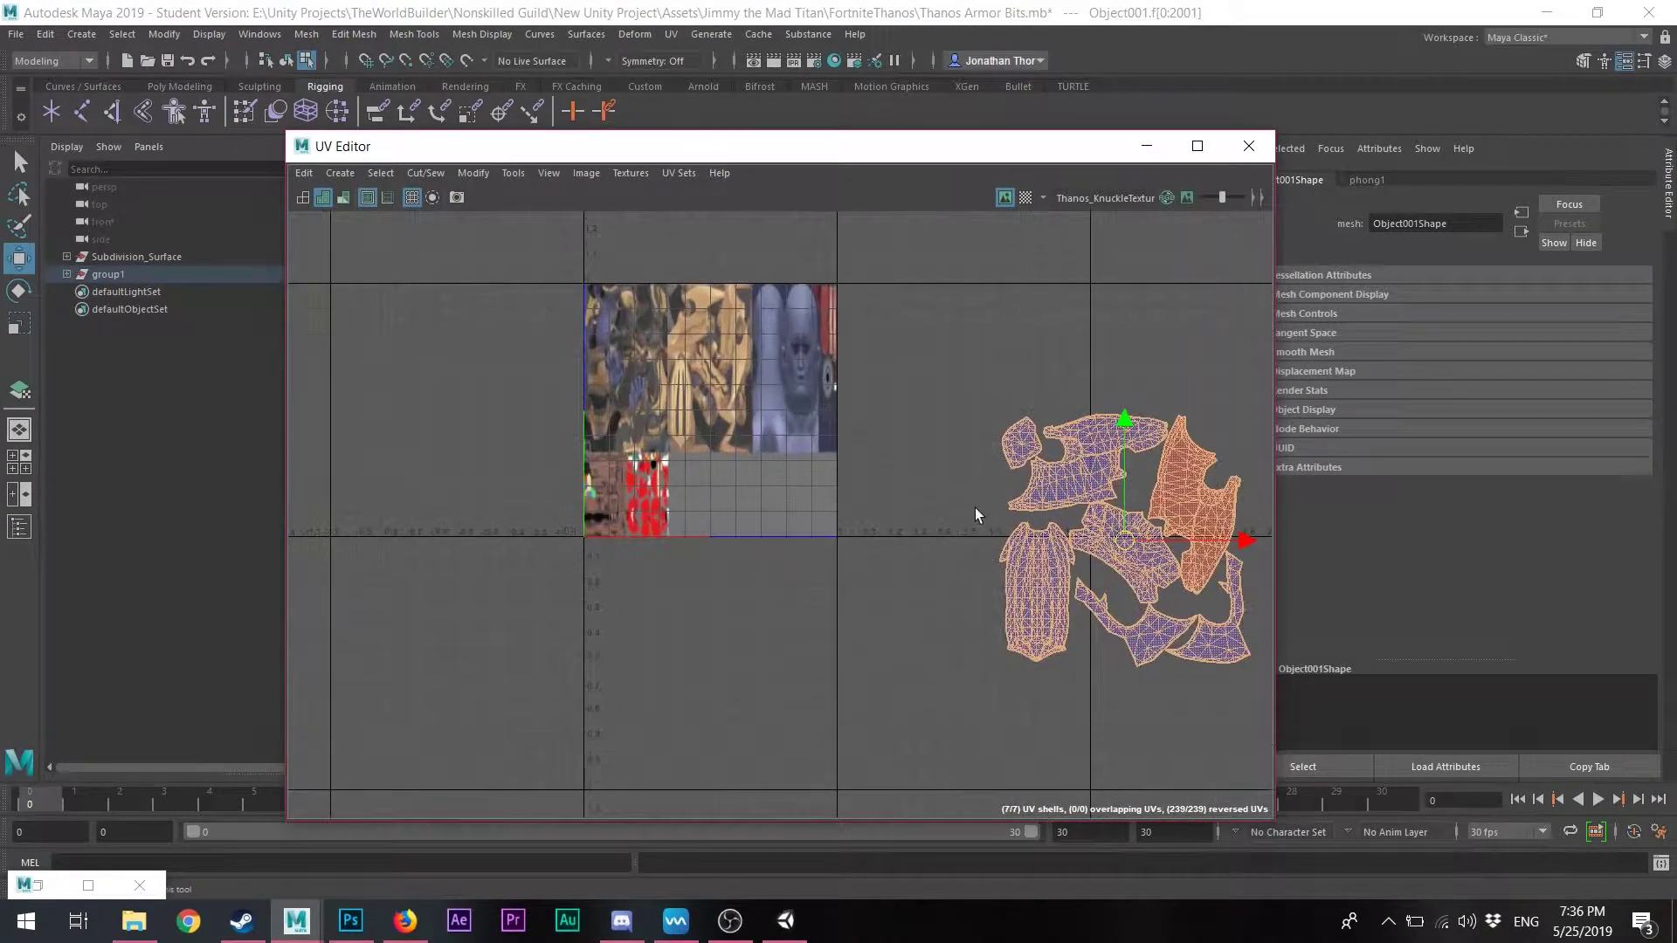
Move the helmet's UV shells onto the gold helmet area of the combined texture and scale them to roughly fit
drag(1187, 557, 906, 344)
scroll(771, 456, up, 6)
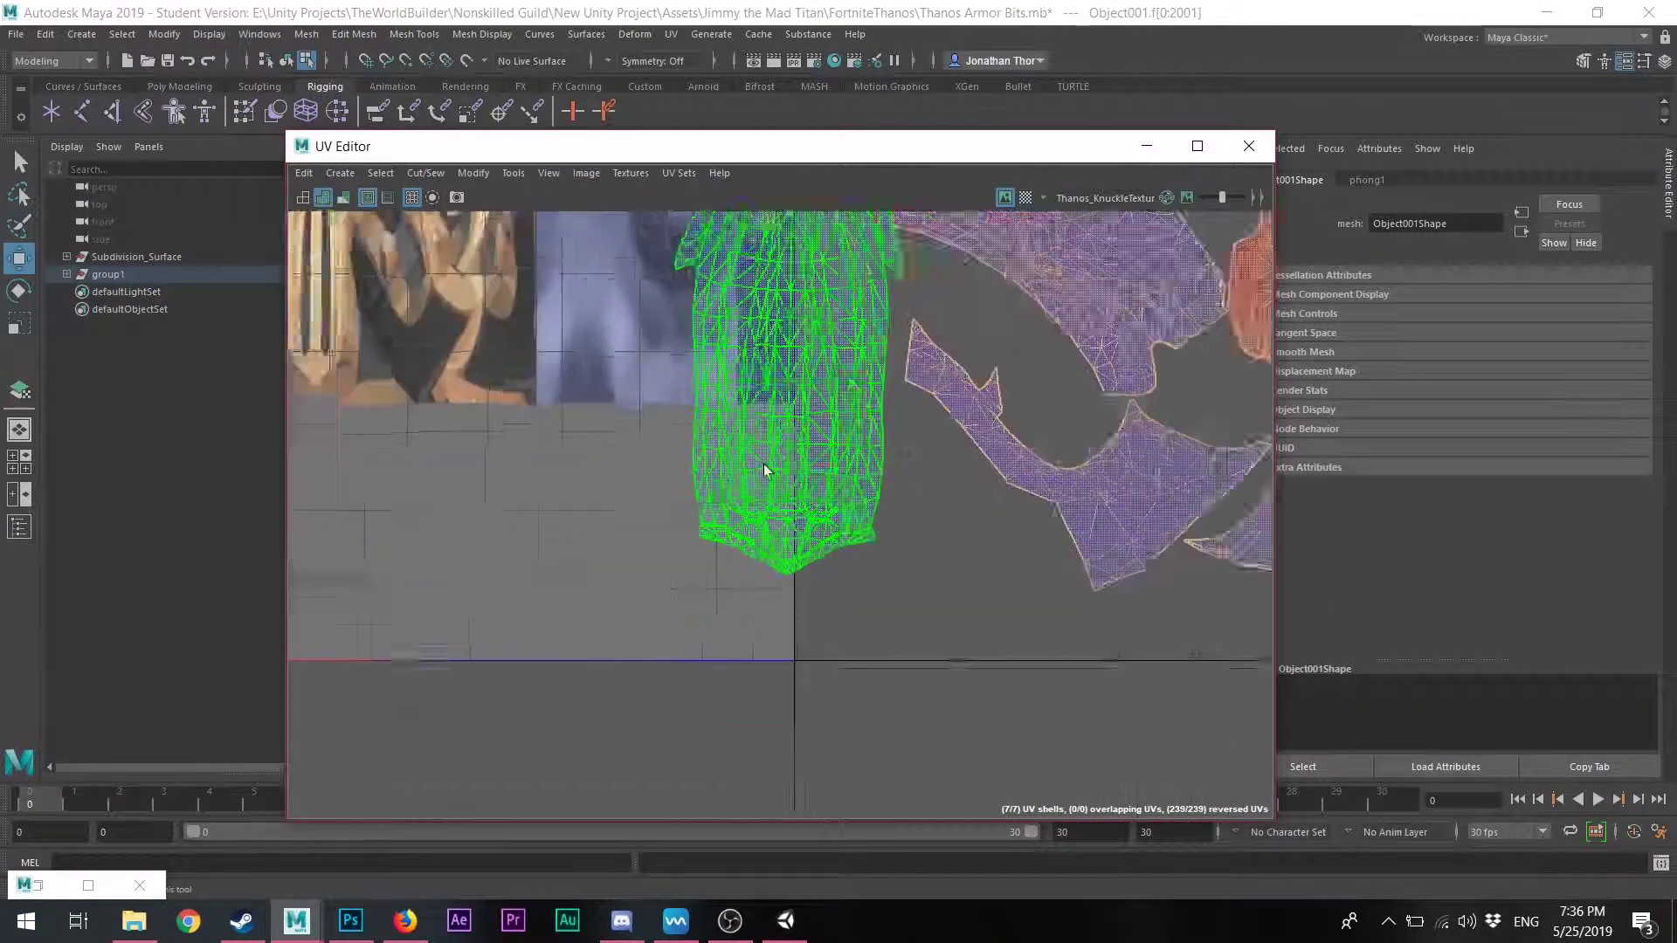
scroll(686, 432, down, 3)
alt+middle_drag(630, 471, 725, 636)
alt+middle_drag(1005, 436, 1089, 551)
drag(1140, 539, 1009, 593)
key(ctrl+z)
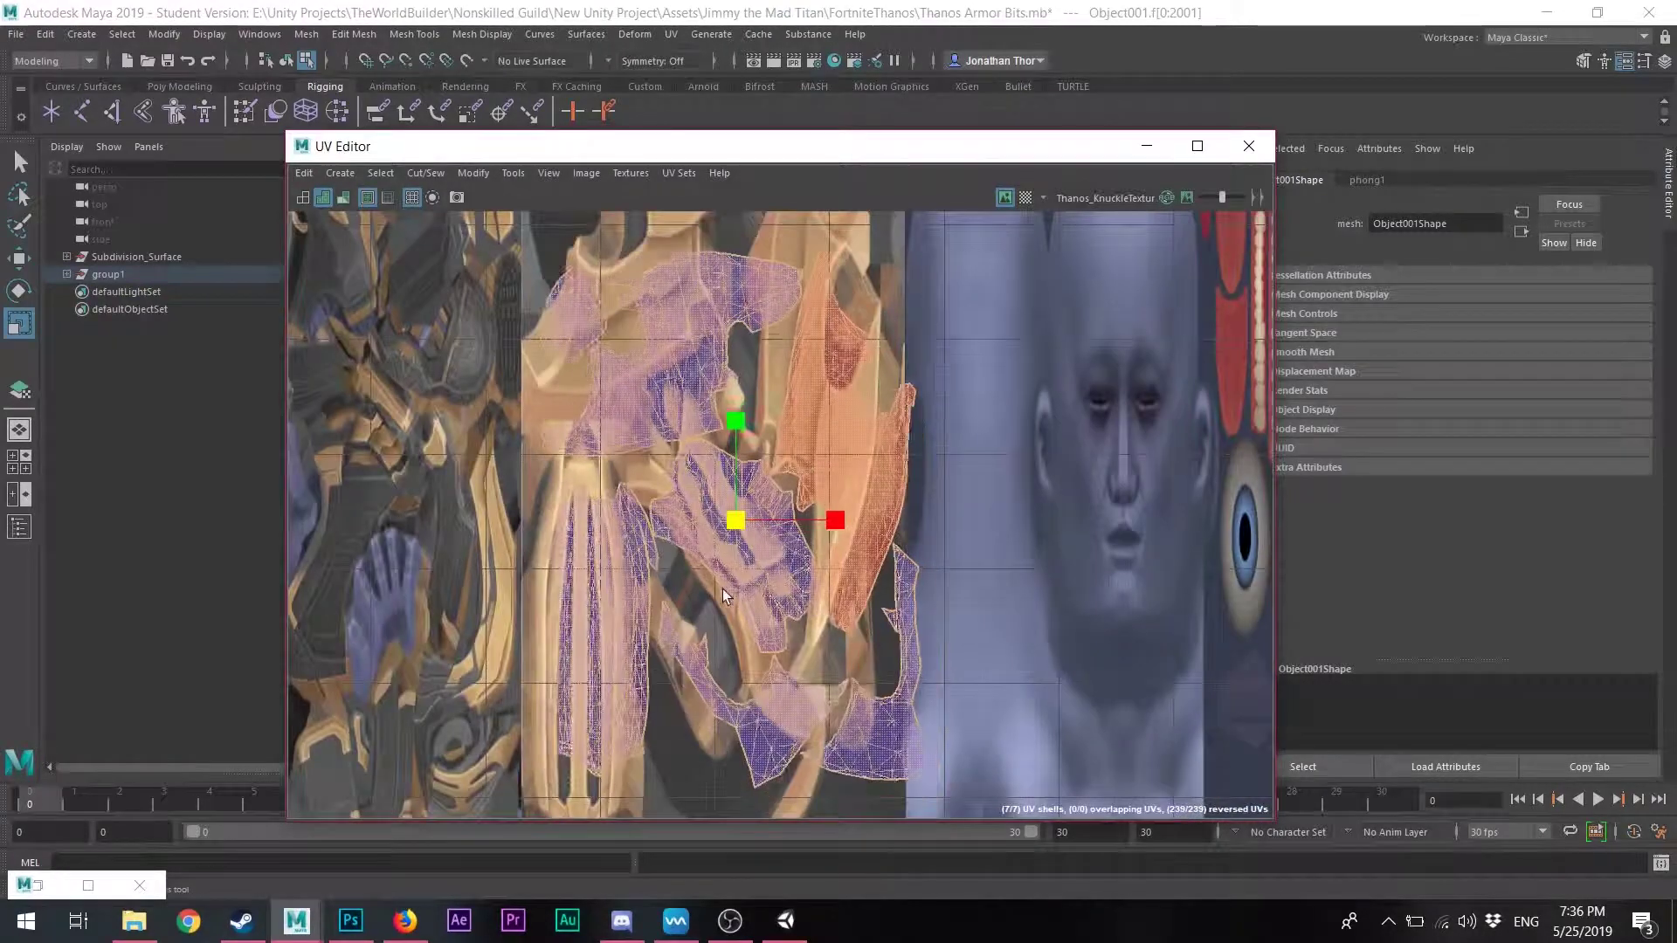
Nudge the helmet's UV shells over the combined texture so they line up with the painted helmet parts
middle_drag(721, 588, 734, 610)
click(20, 258)
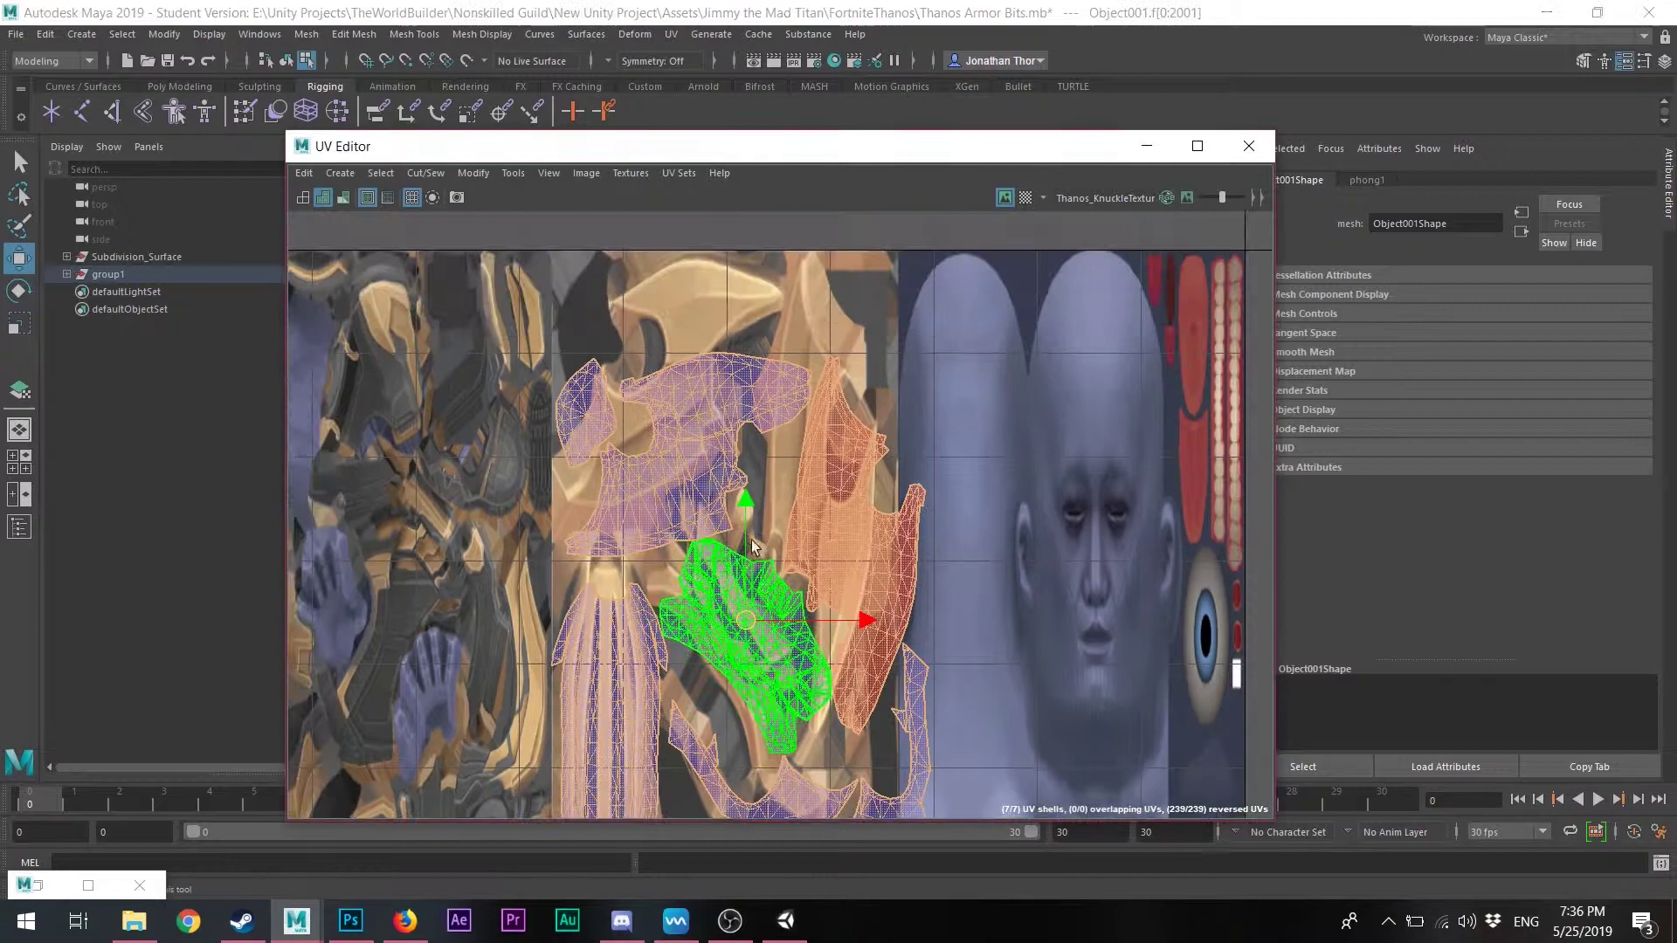
drag(747, 431, 747, 406)
mouse_move(865, 539)
mouse_down()
mouse_move(778, 539)
mouse_move(844, 539)
mouse_up()
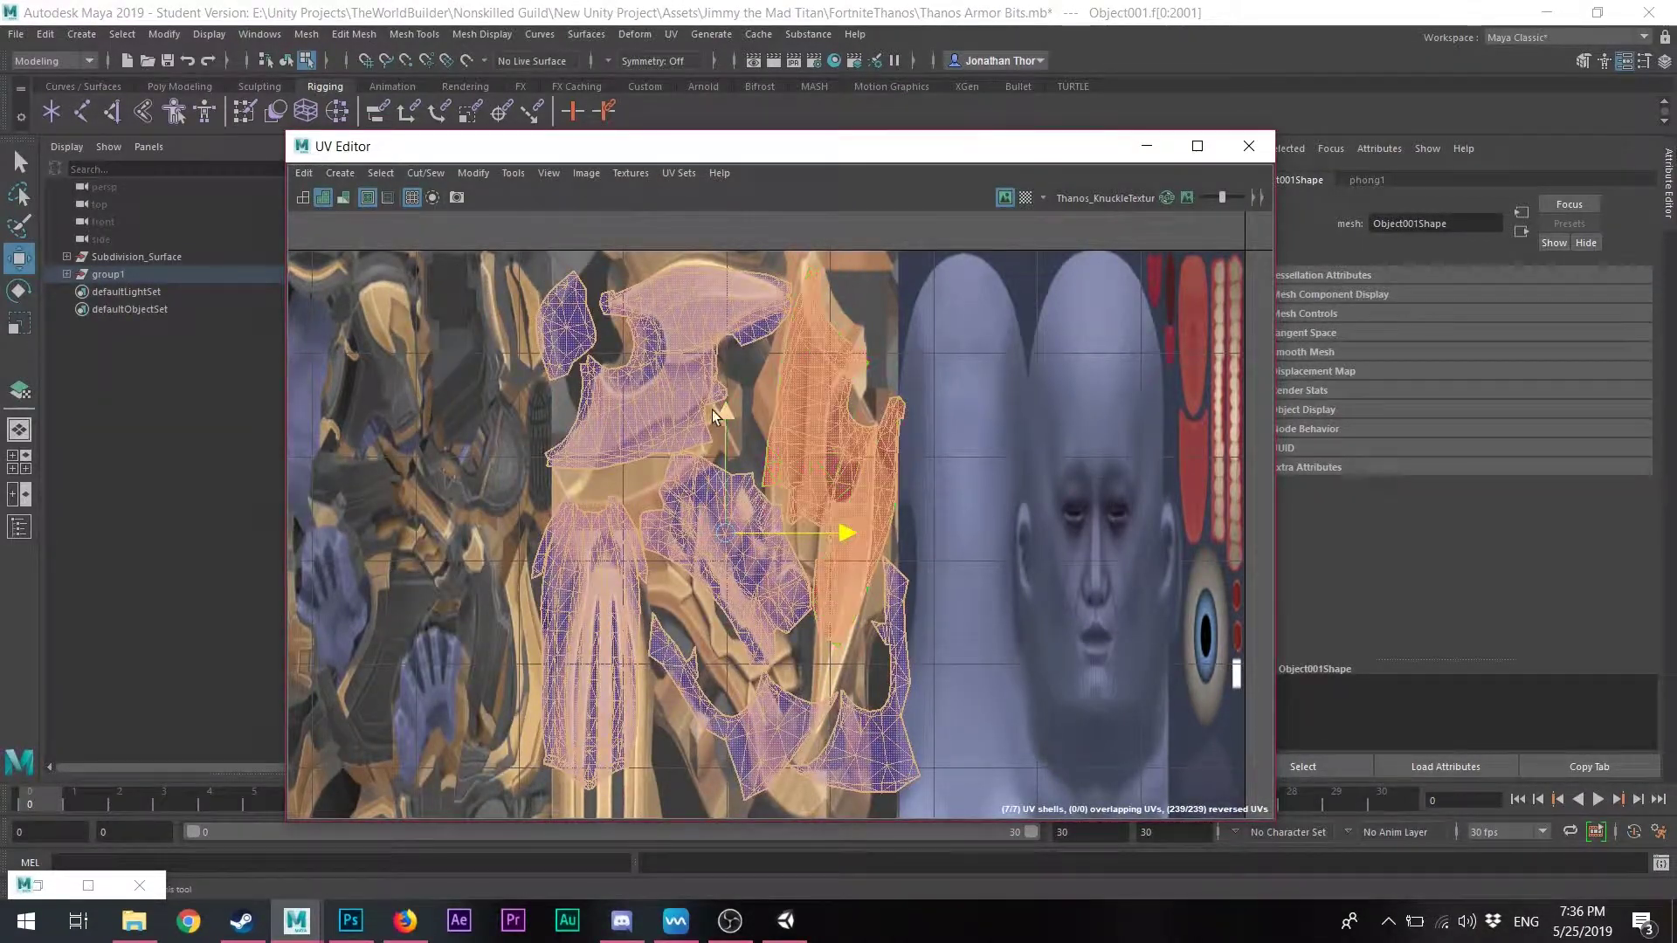
drag(711, 410, 777, 418)
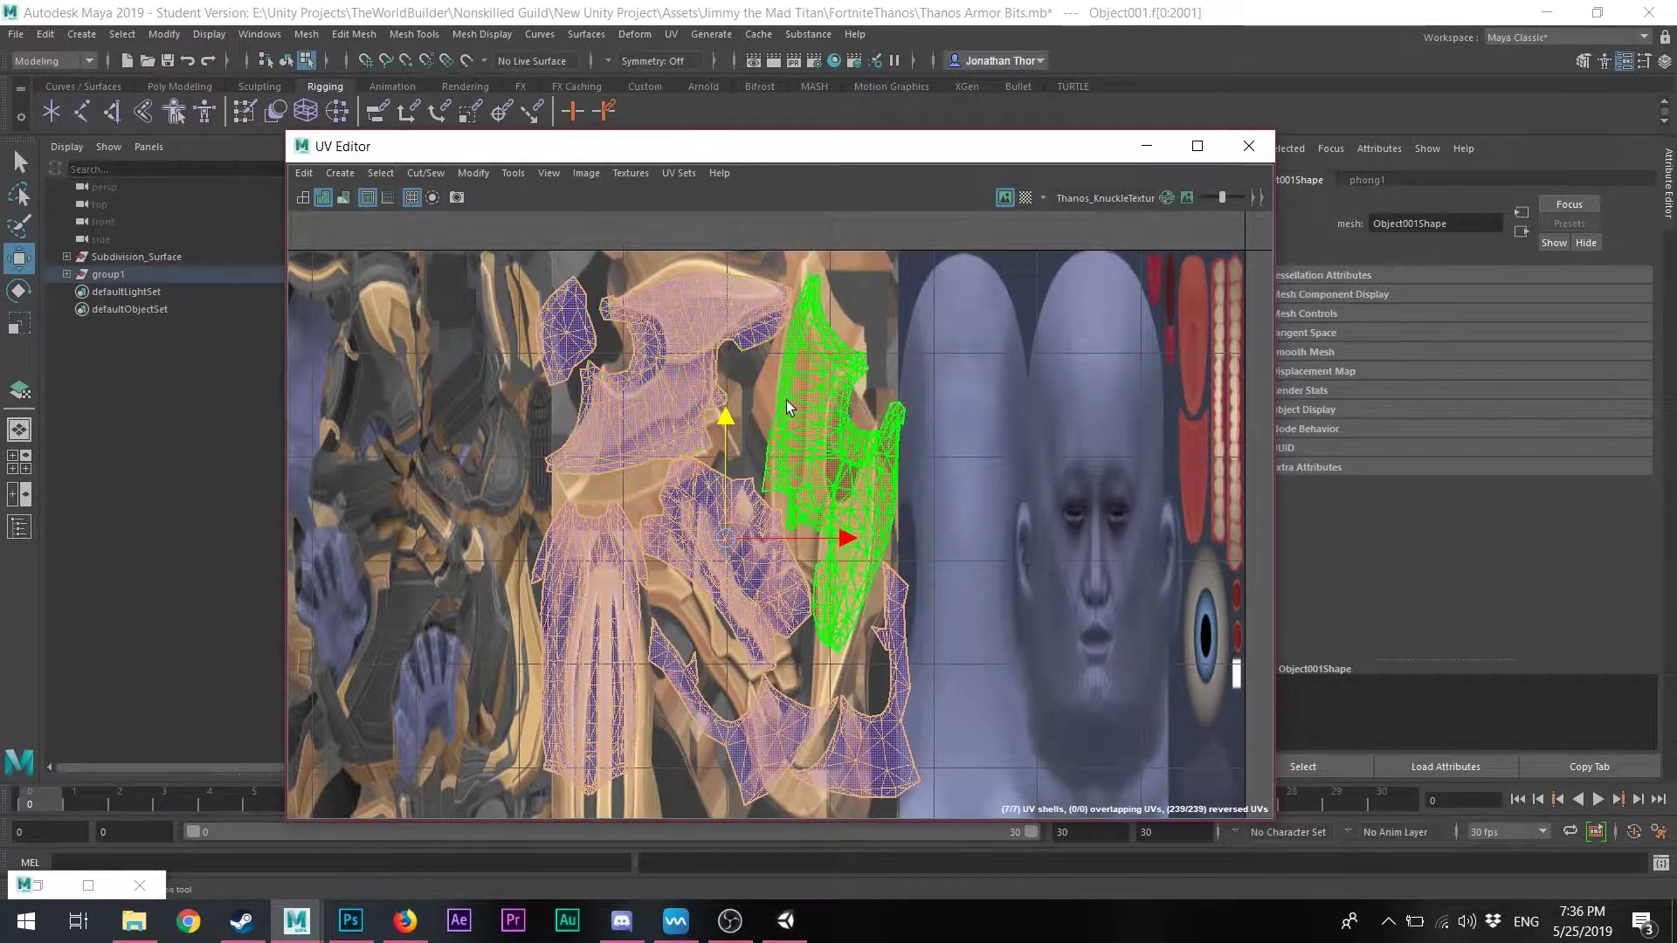
Scale the helmet's UV shells horizontally and vertically to match the helmet artwork on the combined texture
click(661, 530)
scroll(742, 516, up, 2)
key(r)
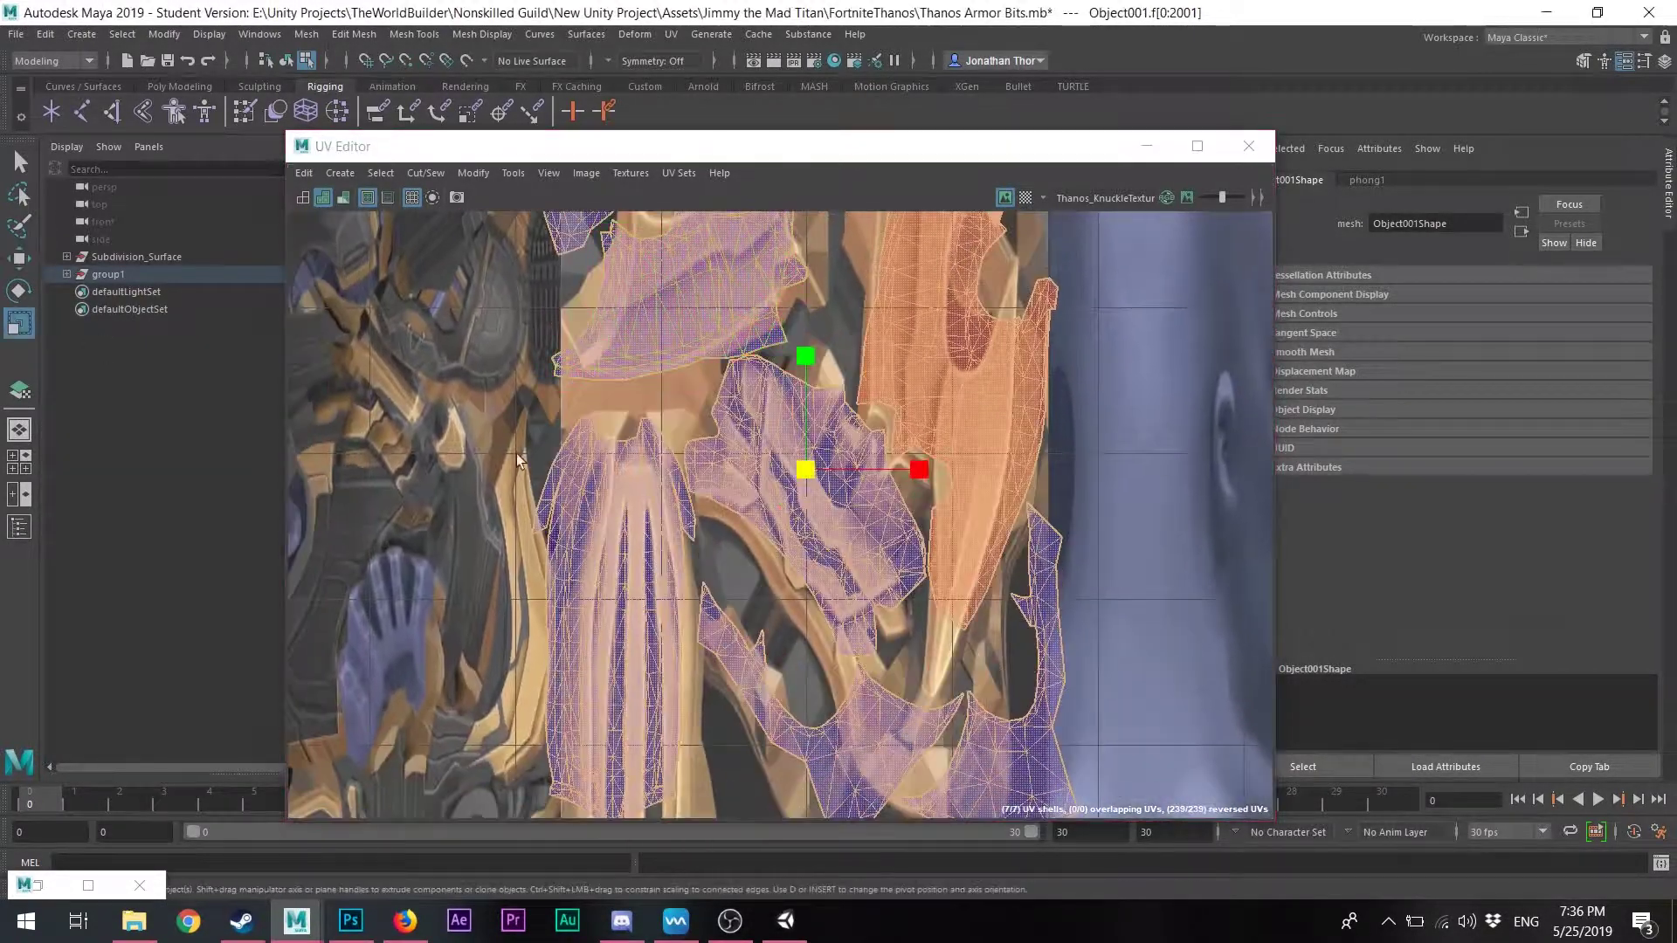
drag(913, 474, 800, 483)
drag(794, 337, 794, 324)
alt+middle_drag(722, 558, 710, 427)
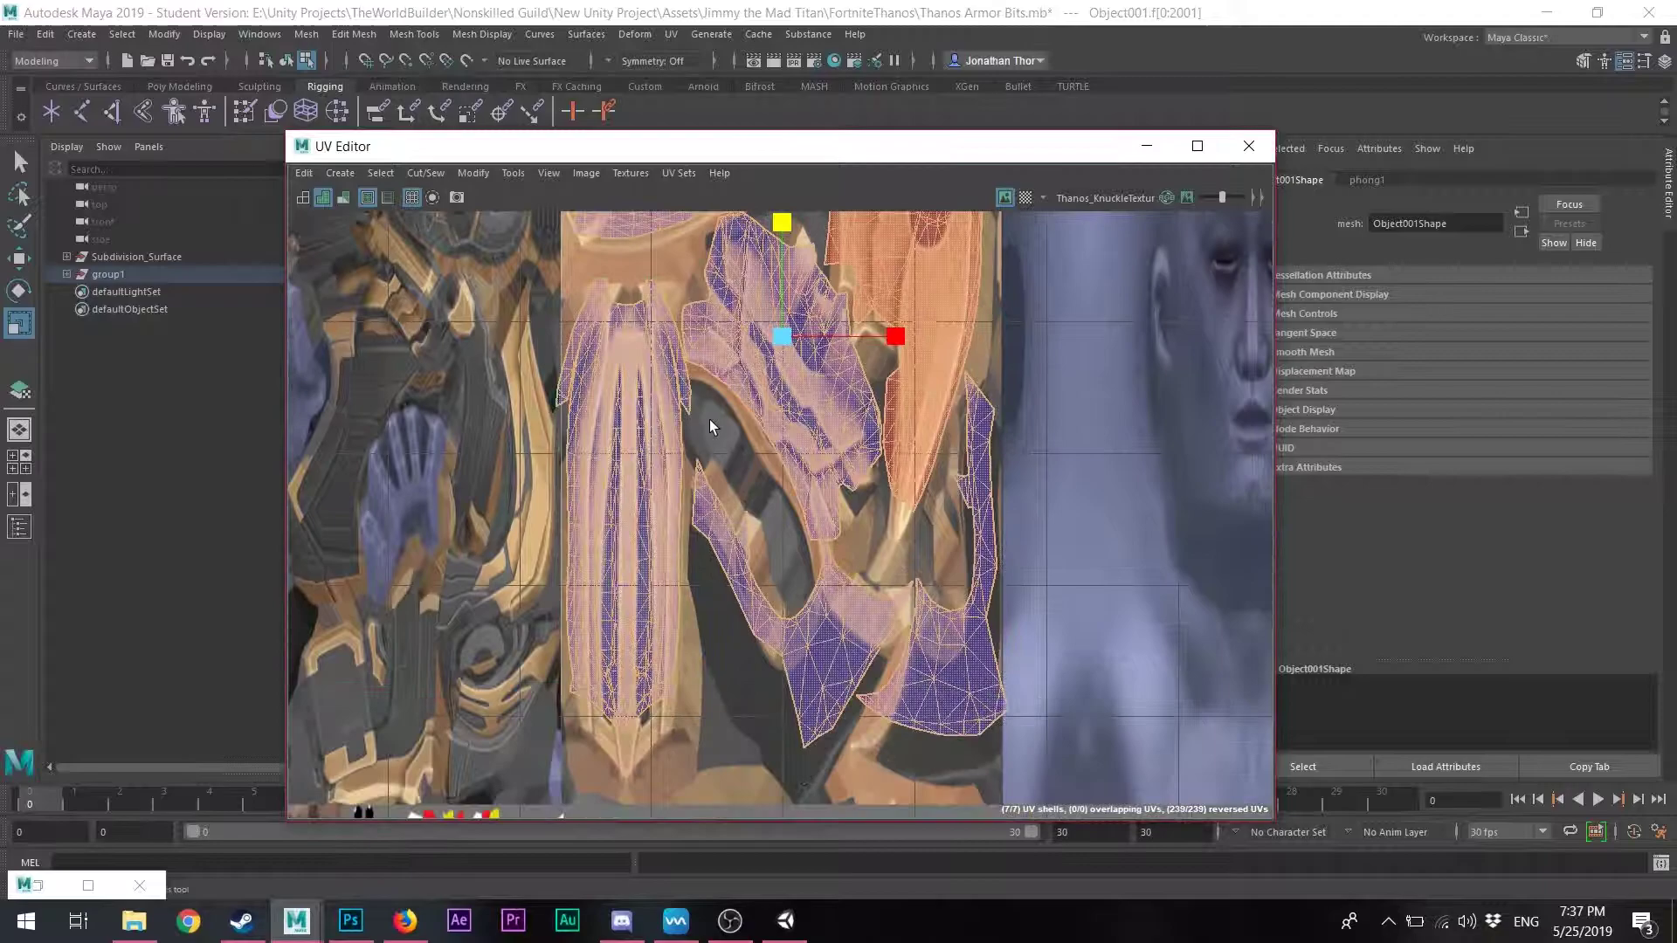
scroll(711, 427, down, 1)
click(779, 518)
key(w)
scroll(896, 545, up, 2)
click(896, 546)
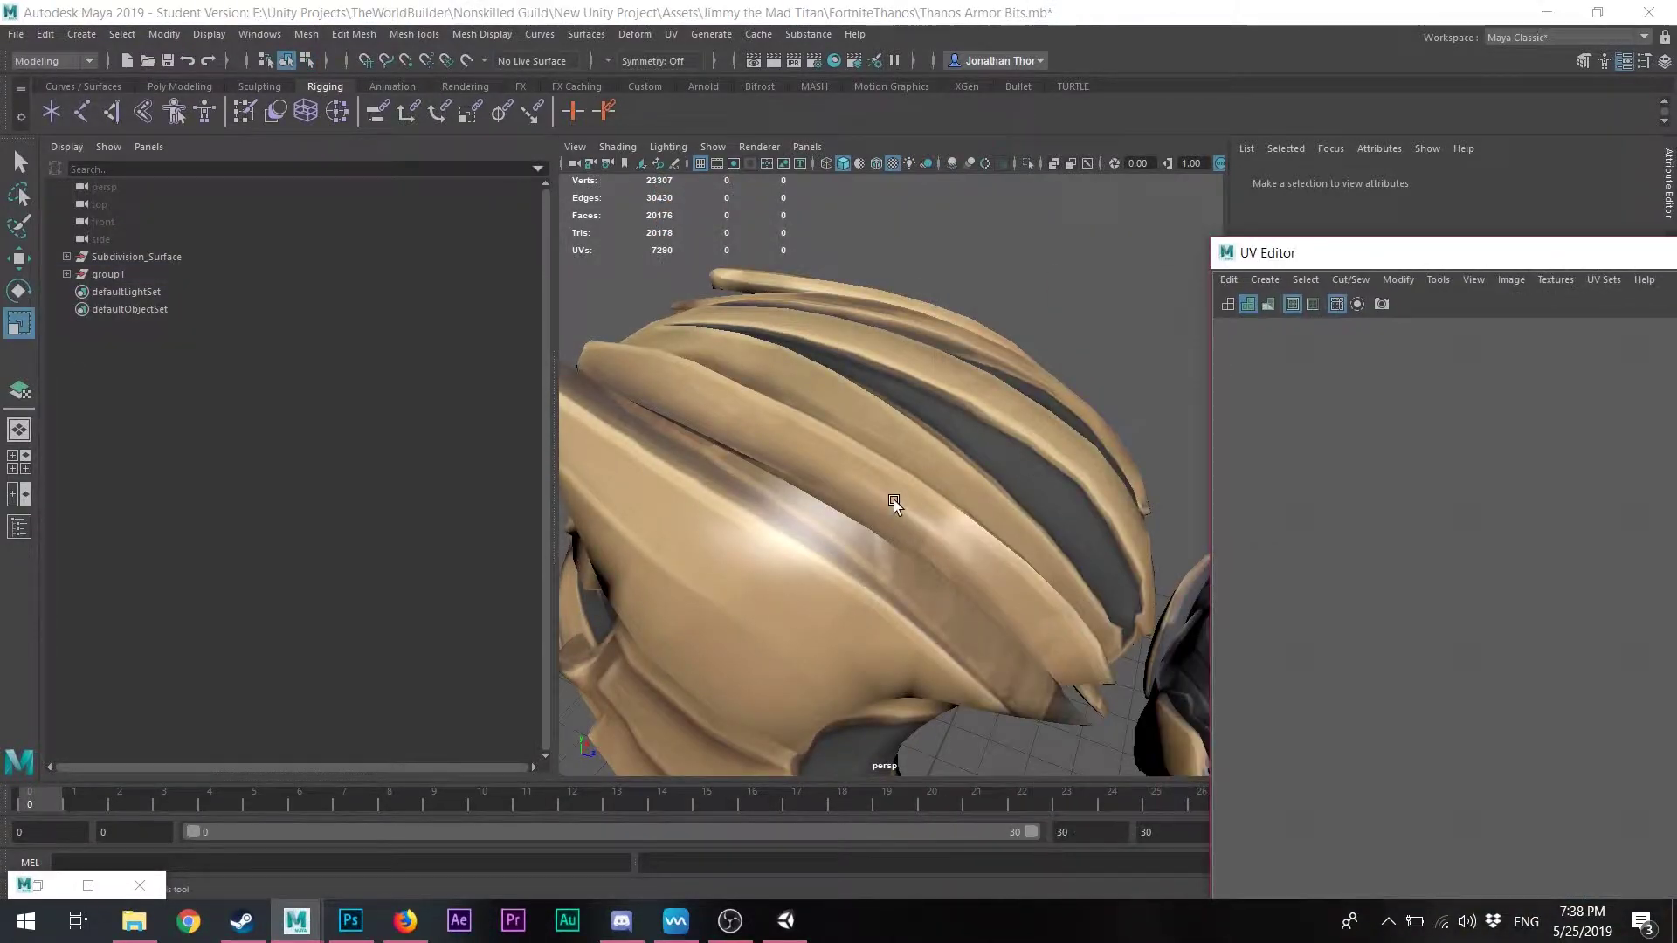
Examine the textured helmet from behind in the viewport and check its UV shells in the UV Editor
alt+drag(893, 500, 1043, 526)
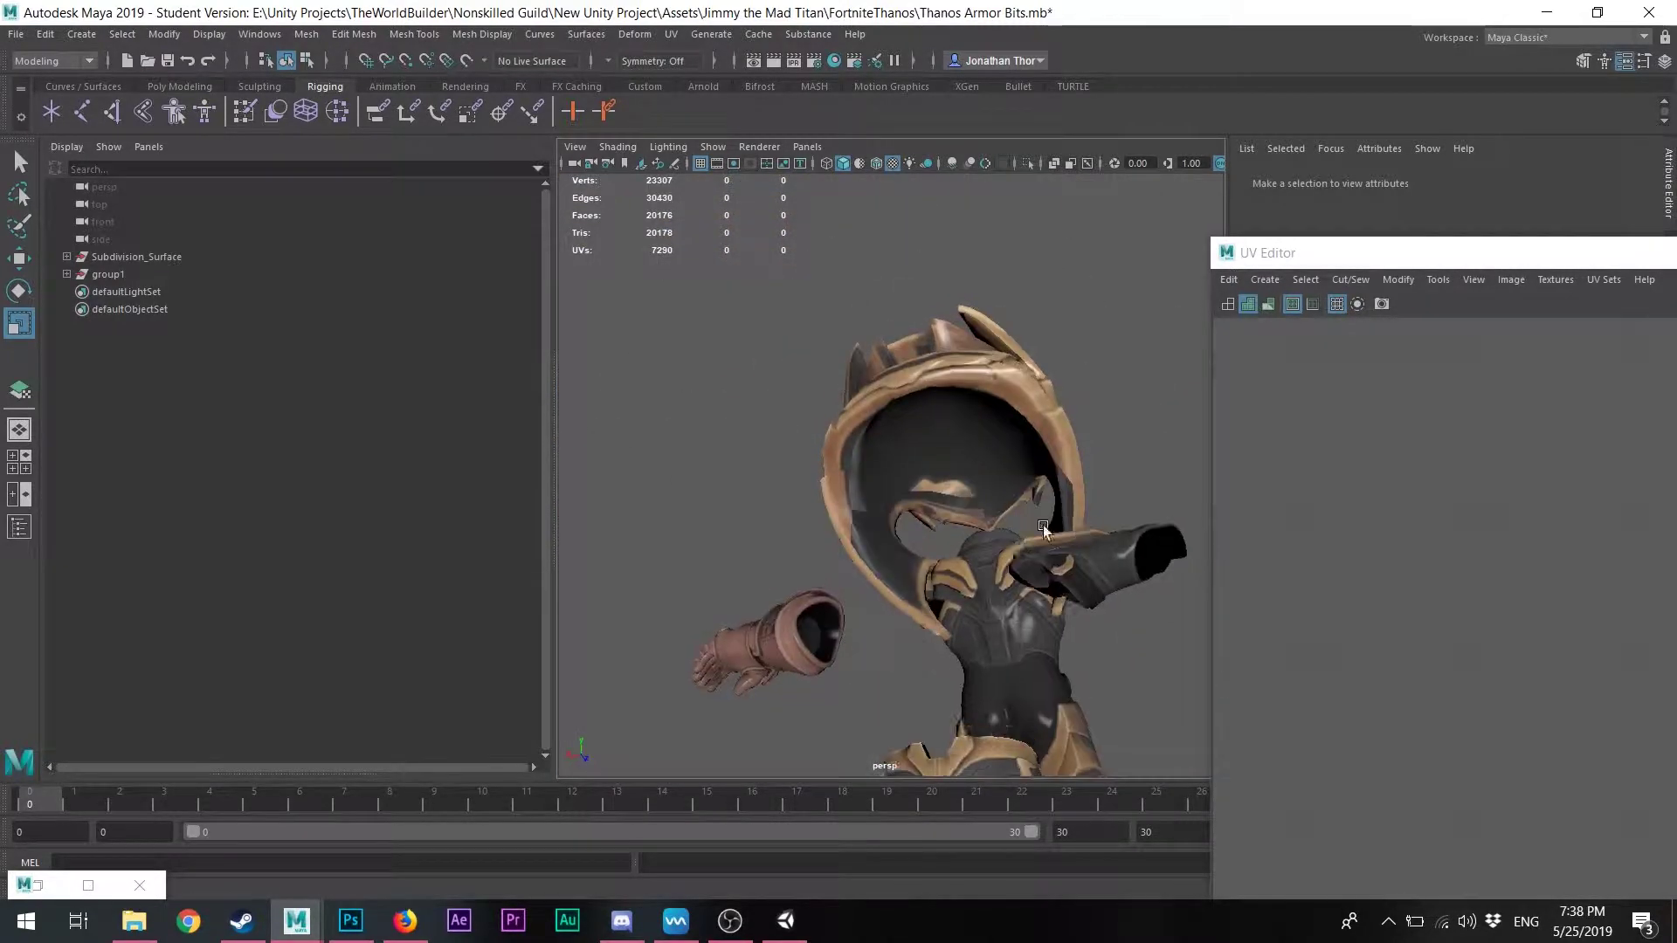
scroll(1013, 463, up, 5)
click(1004, 452)
right_drag(1388, 522, 1392, 578)
key(w)
scroll(1388, 524, up, 3)
alt+drag(925, 497, 969, 472)
click(1385, 507)
alt+middle_drag(1385, 437, 1467, 803)
double_click(1236, 485)
double_click(1168, 464)
drag(1397, 252, 1354, 233)
scroll(961, 445, down, 4)
double_click(1400, 584)
Select the torso armor mesh and examine its body texture in the UV Editor
key(F8)
click(737, 453)
alt+drag(737, 454, 849, 398)
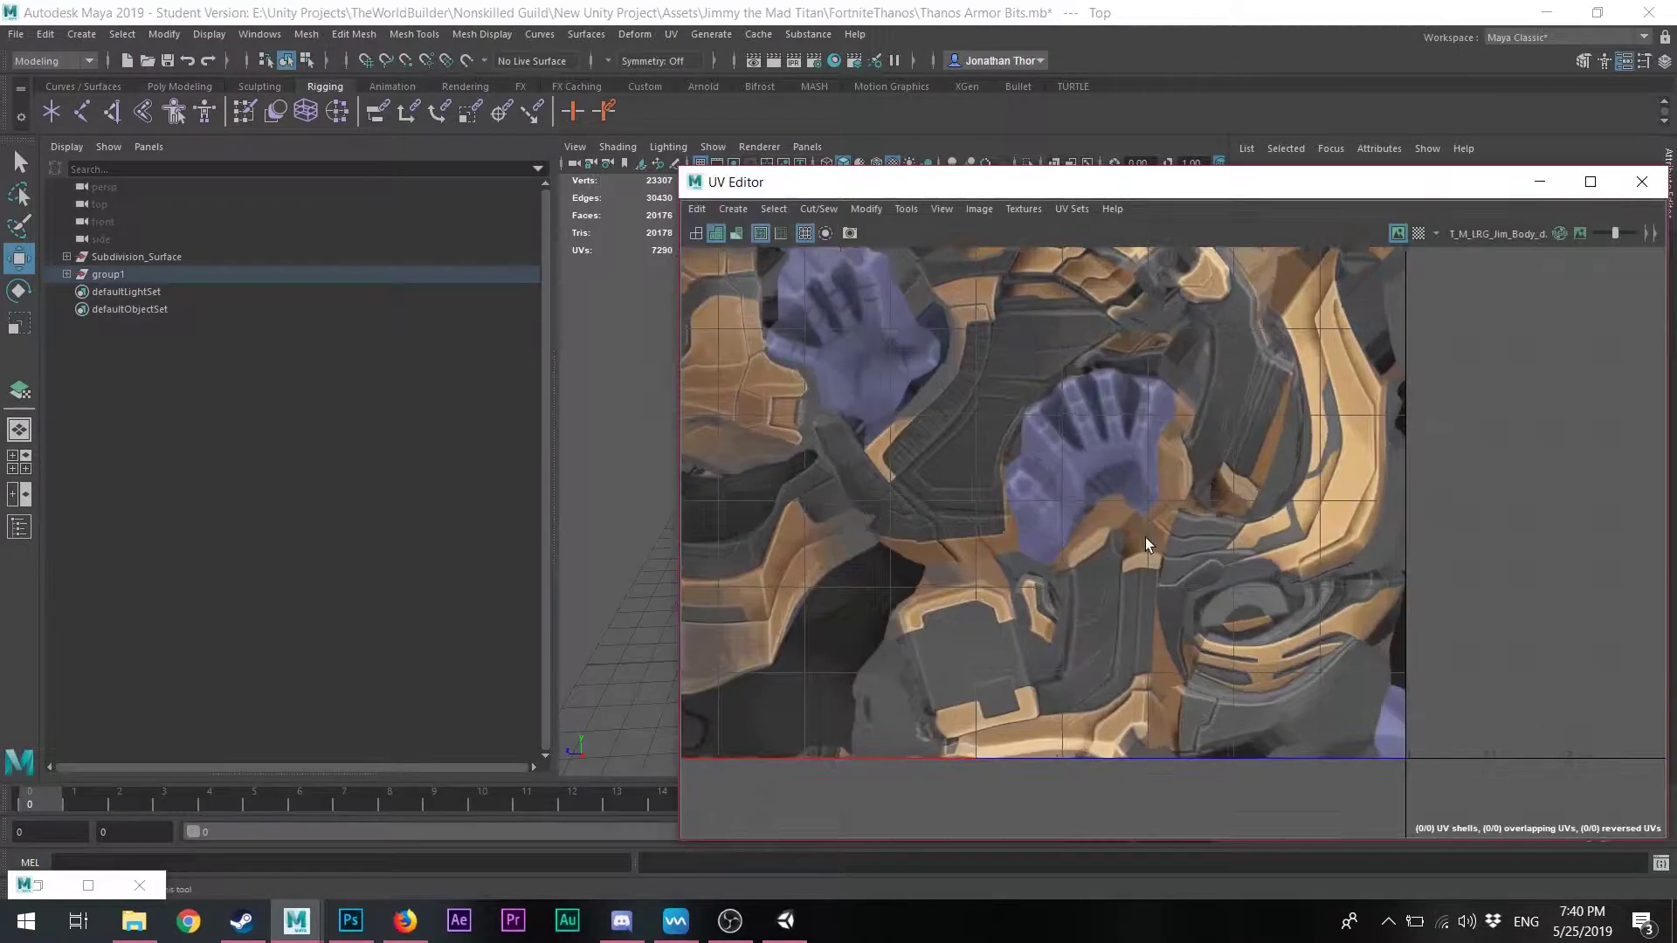
scroll(1052, 674, down, 8)
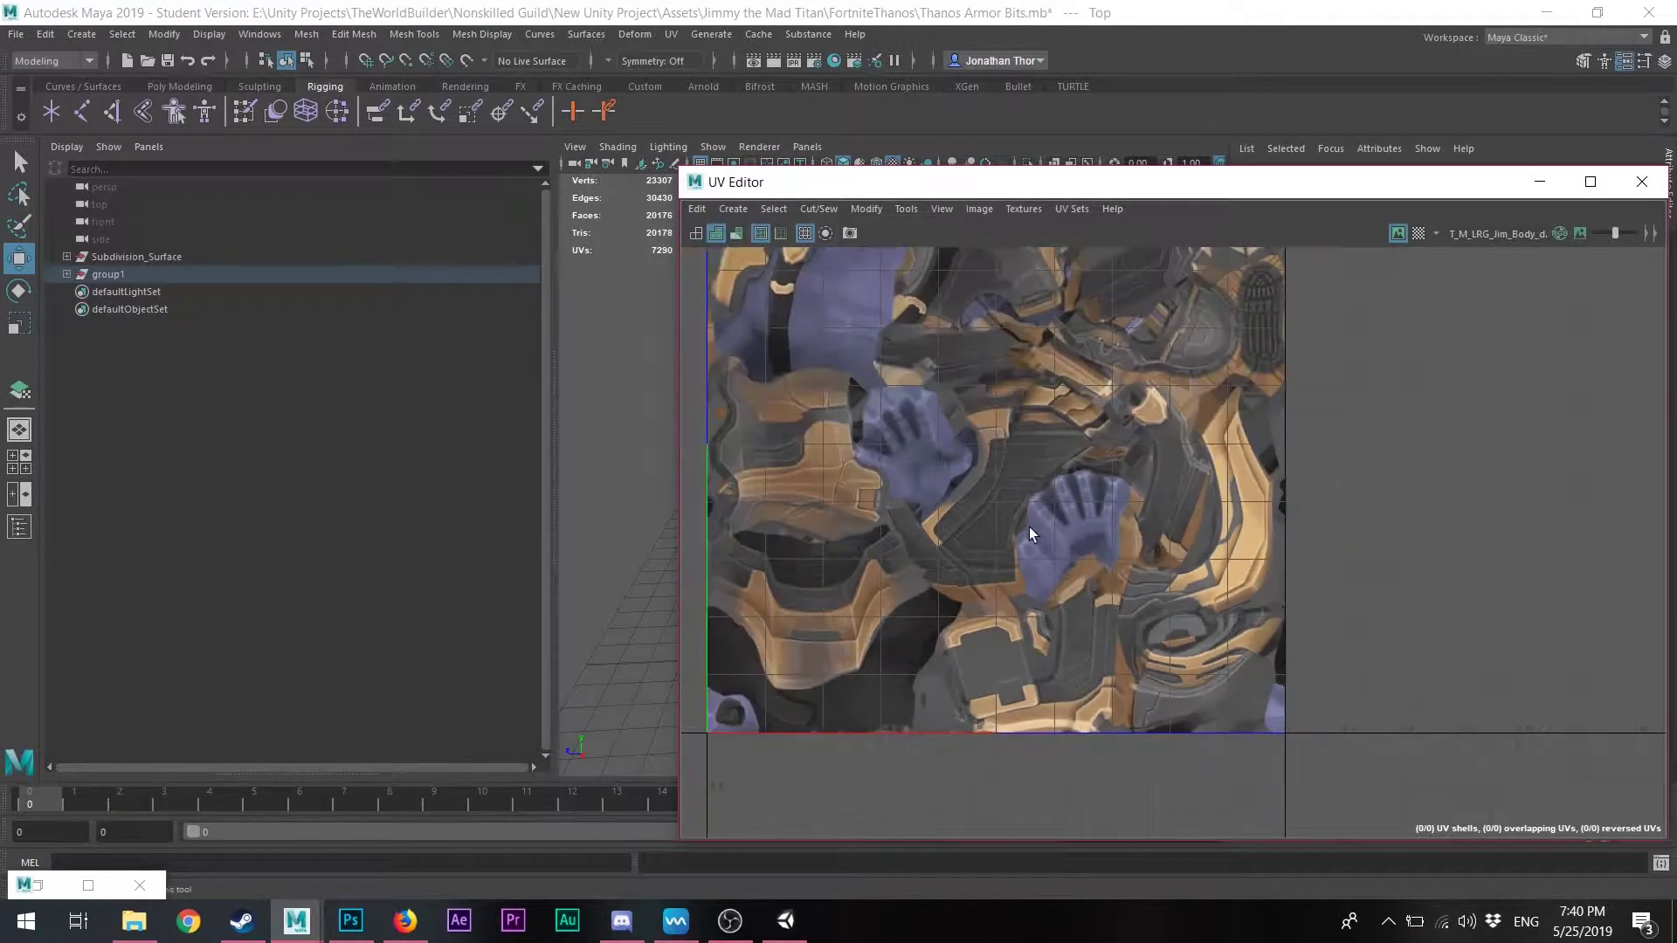
scroll(1035, 532, up, 6)
Delete the torso and leg armor meshes and bring a full Thanos body model into the scene
drag(1020, 181, 1502, 232)
shift+click(799, 541)
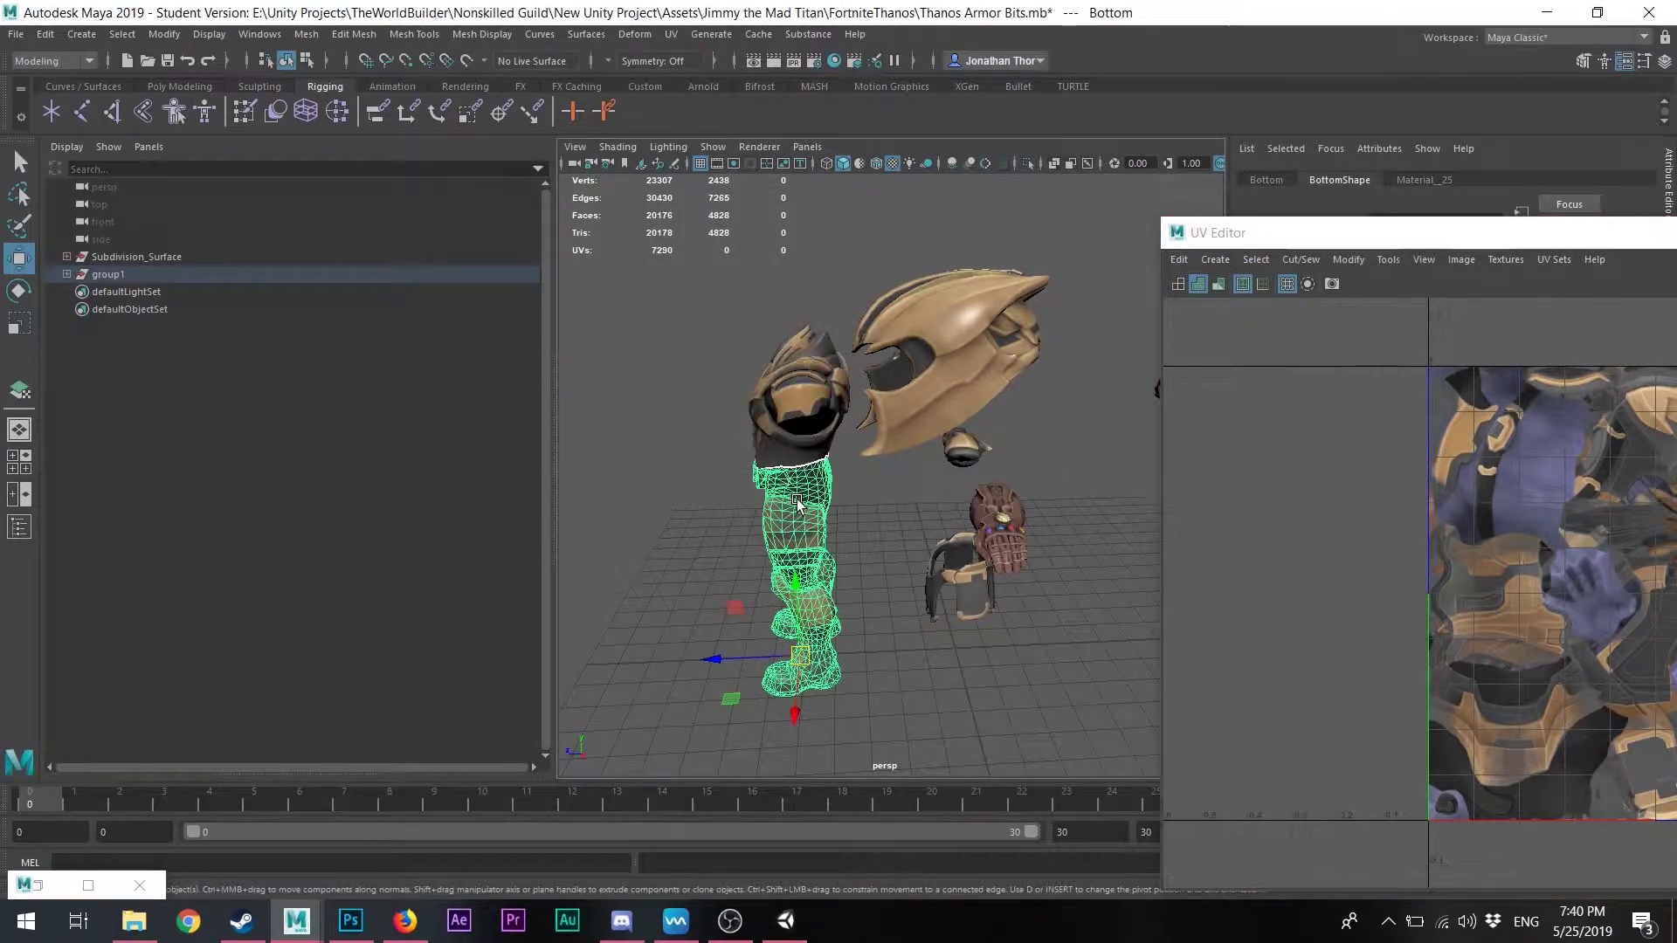
key(Delete)
click(16, 34)
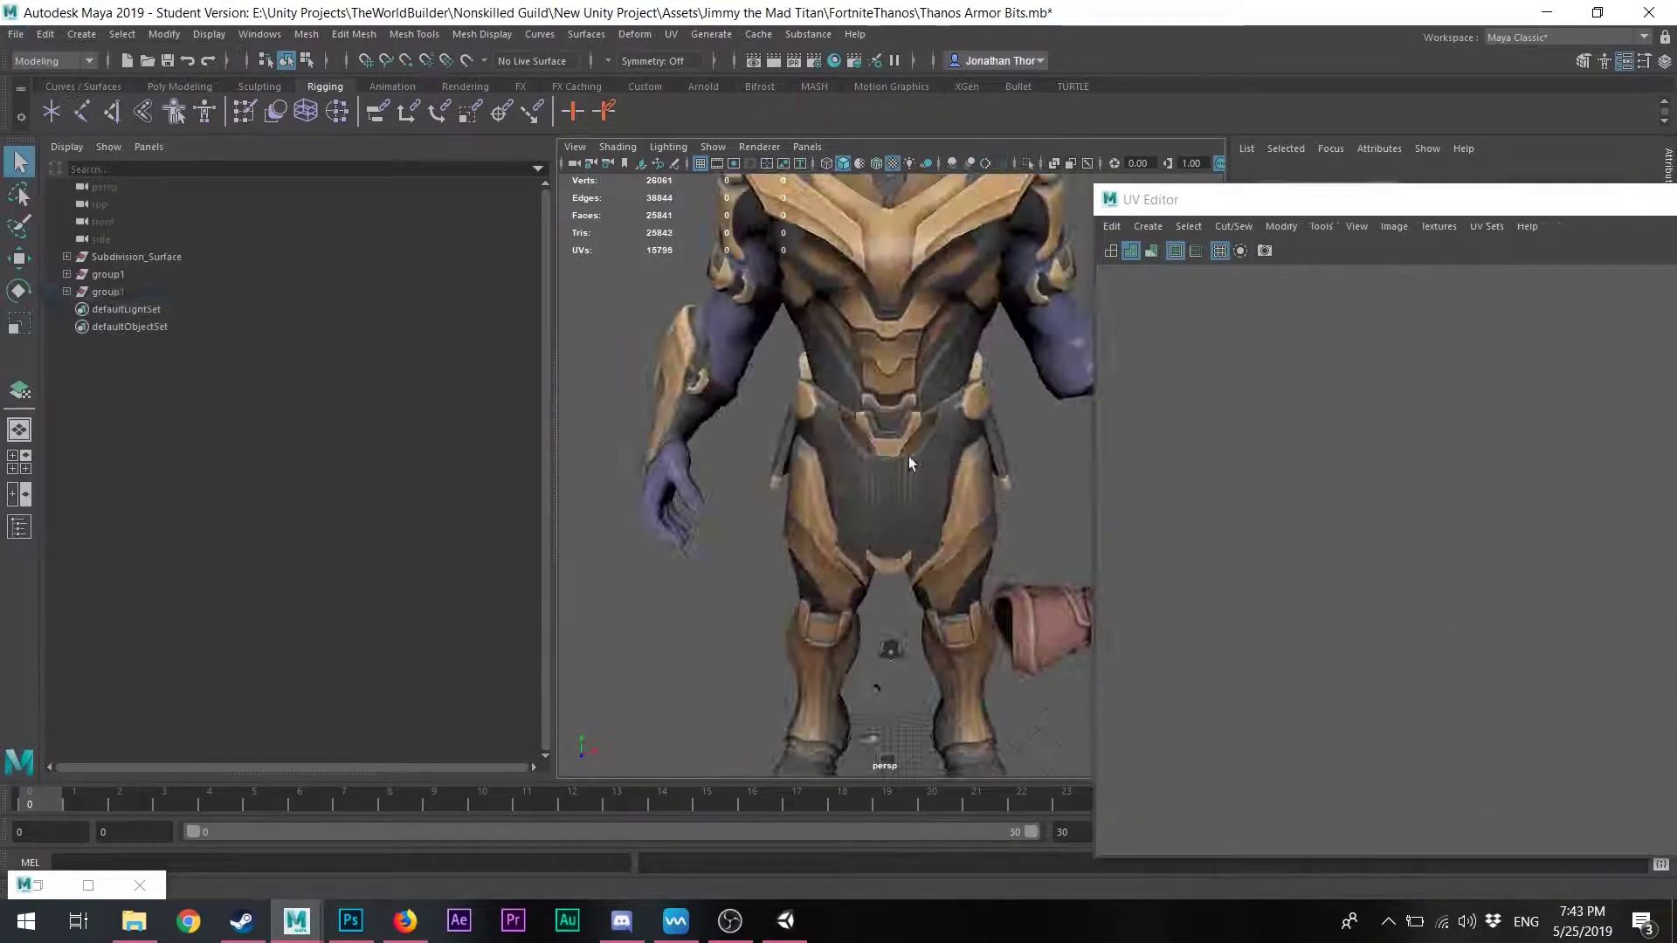
Delete the purple arm faces and the faces inside the shoulder openings of the Thanos body using Object X symmetry
alt+drag(838, 485, 804, 563)
key(w)
click(805, 564)
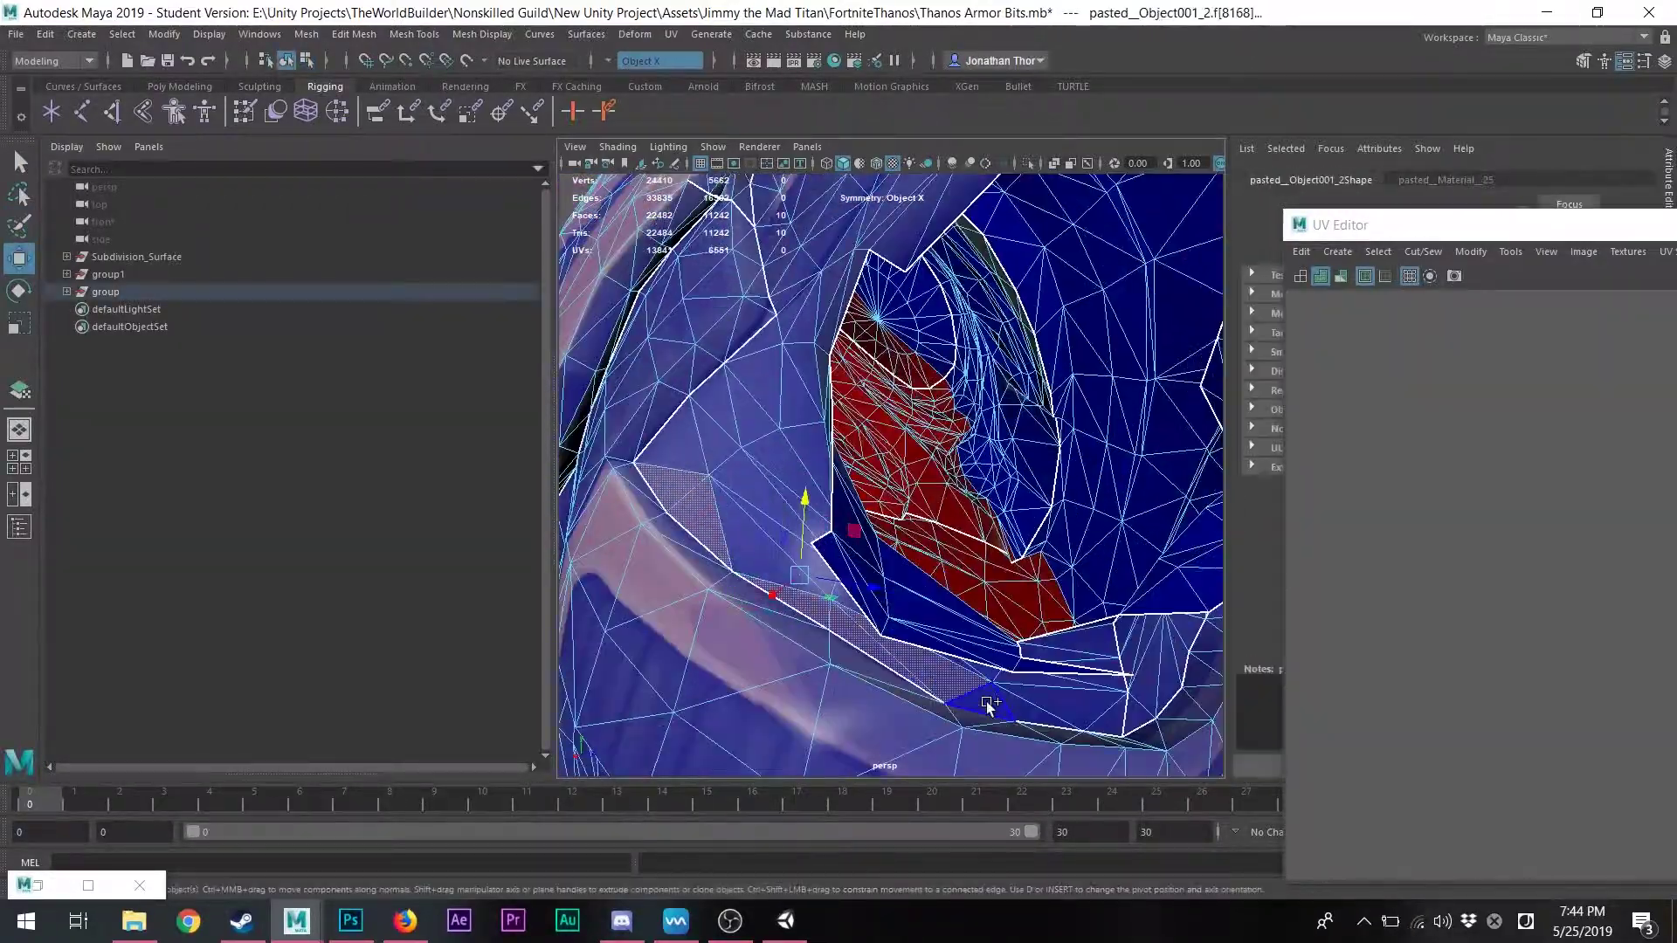
click(670, 33)
click(674, 65)
right_drag(786, 325, 786, 368)
click(889, 506)
alt+drag(889, 506, 891, 563)
key(Delete)
click(857, 367)
key(Delete)
click(1081, 578)
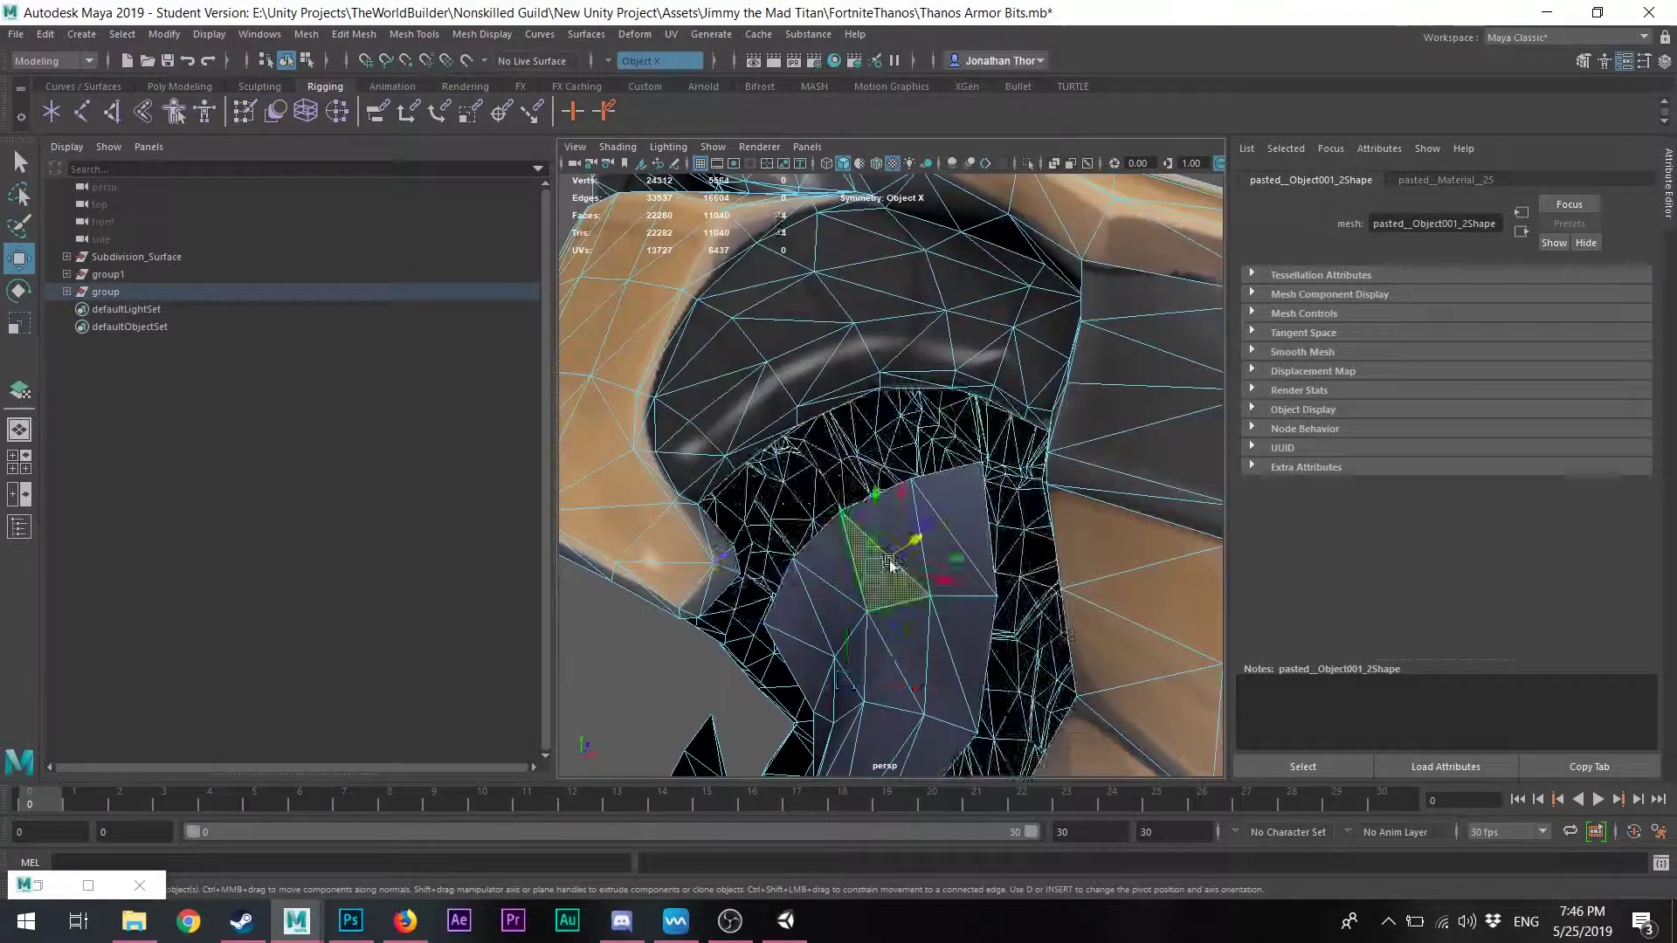
key(Delete)
Return to object mode and examine the remaining body armor from the front and sides
scroll(924, 363, down, 8)
key(q)
right_drag(926, 361, 1017, 341)
scroll(1129, 396, down, 1)
click(1120, 468)
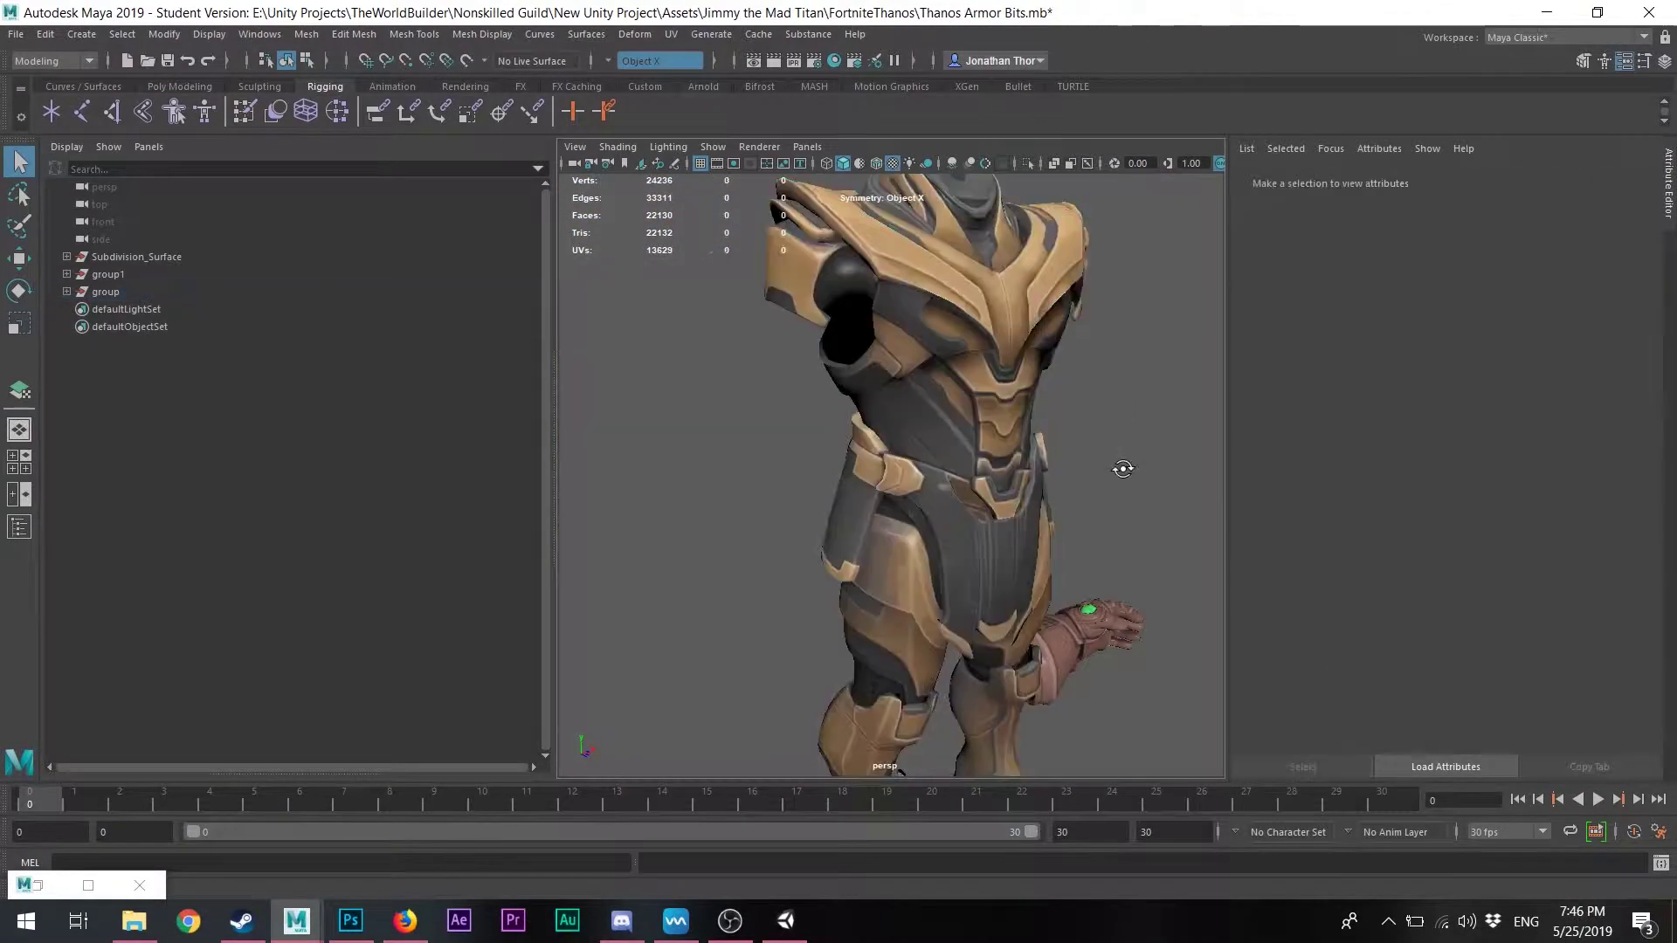
alt+drag(1120, 468, 944, 542)
alt+middle_drag(865, 506, 789, 489)
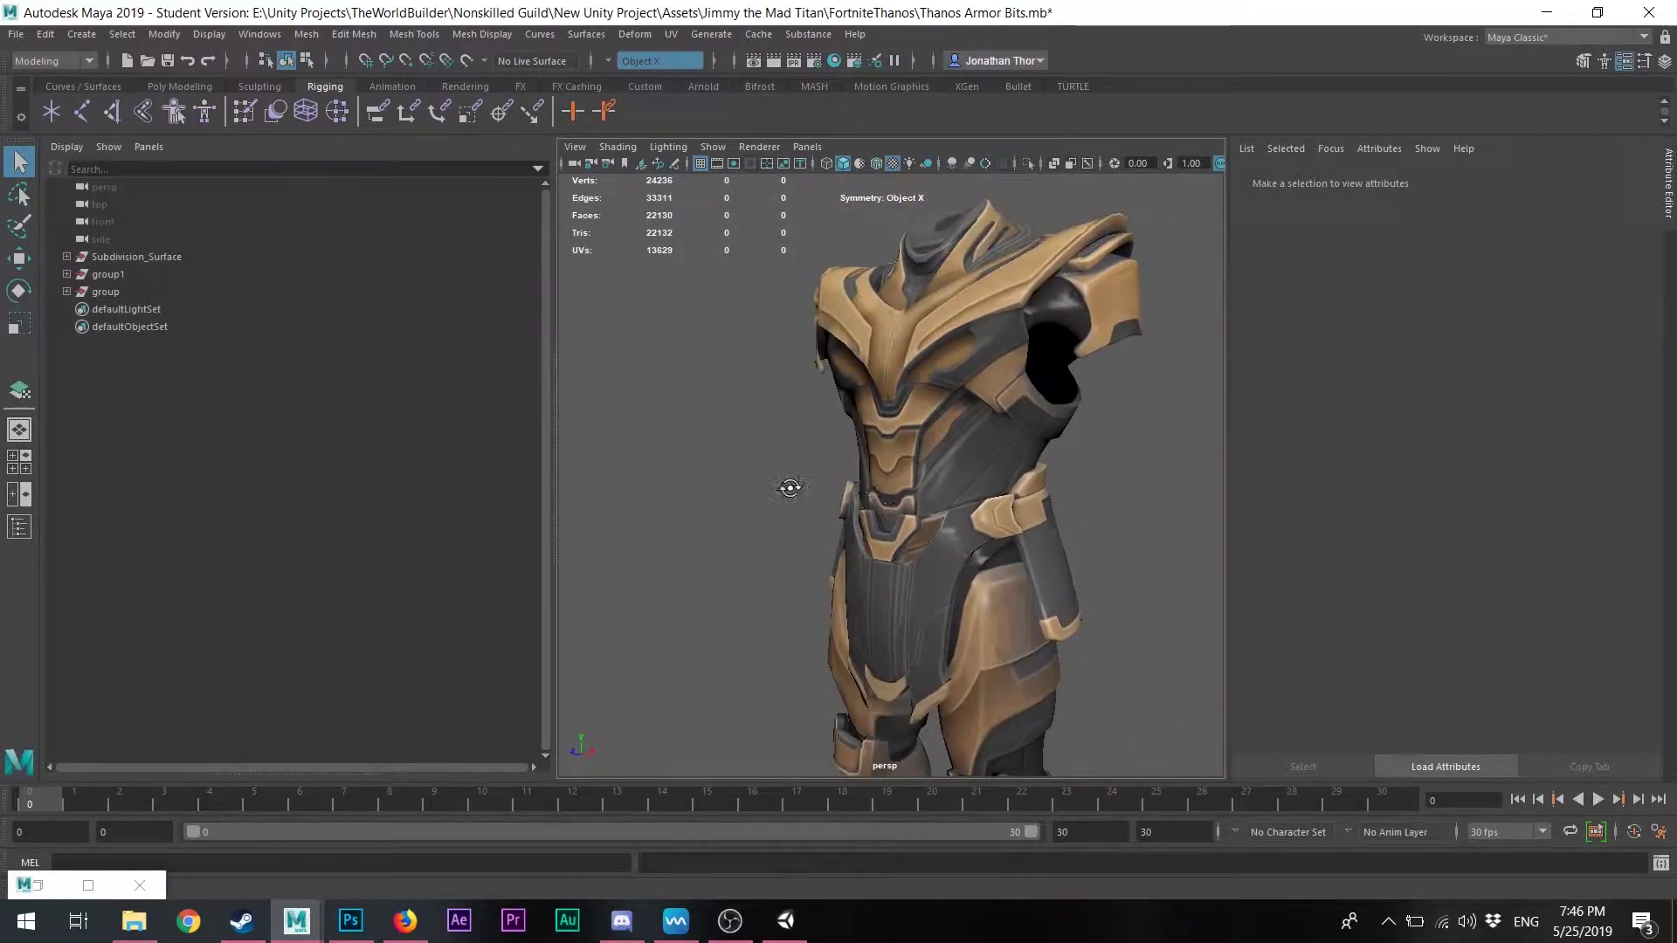
alt+drag(789, 489, 914, 368)
click(914, 368)
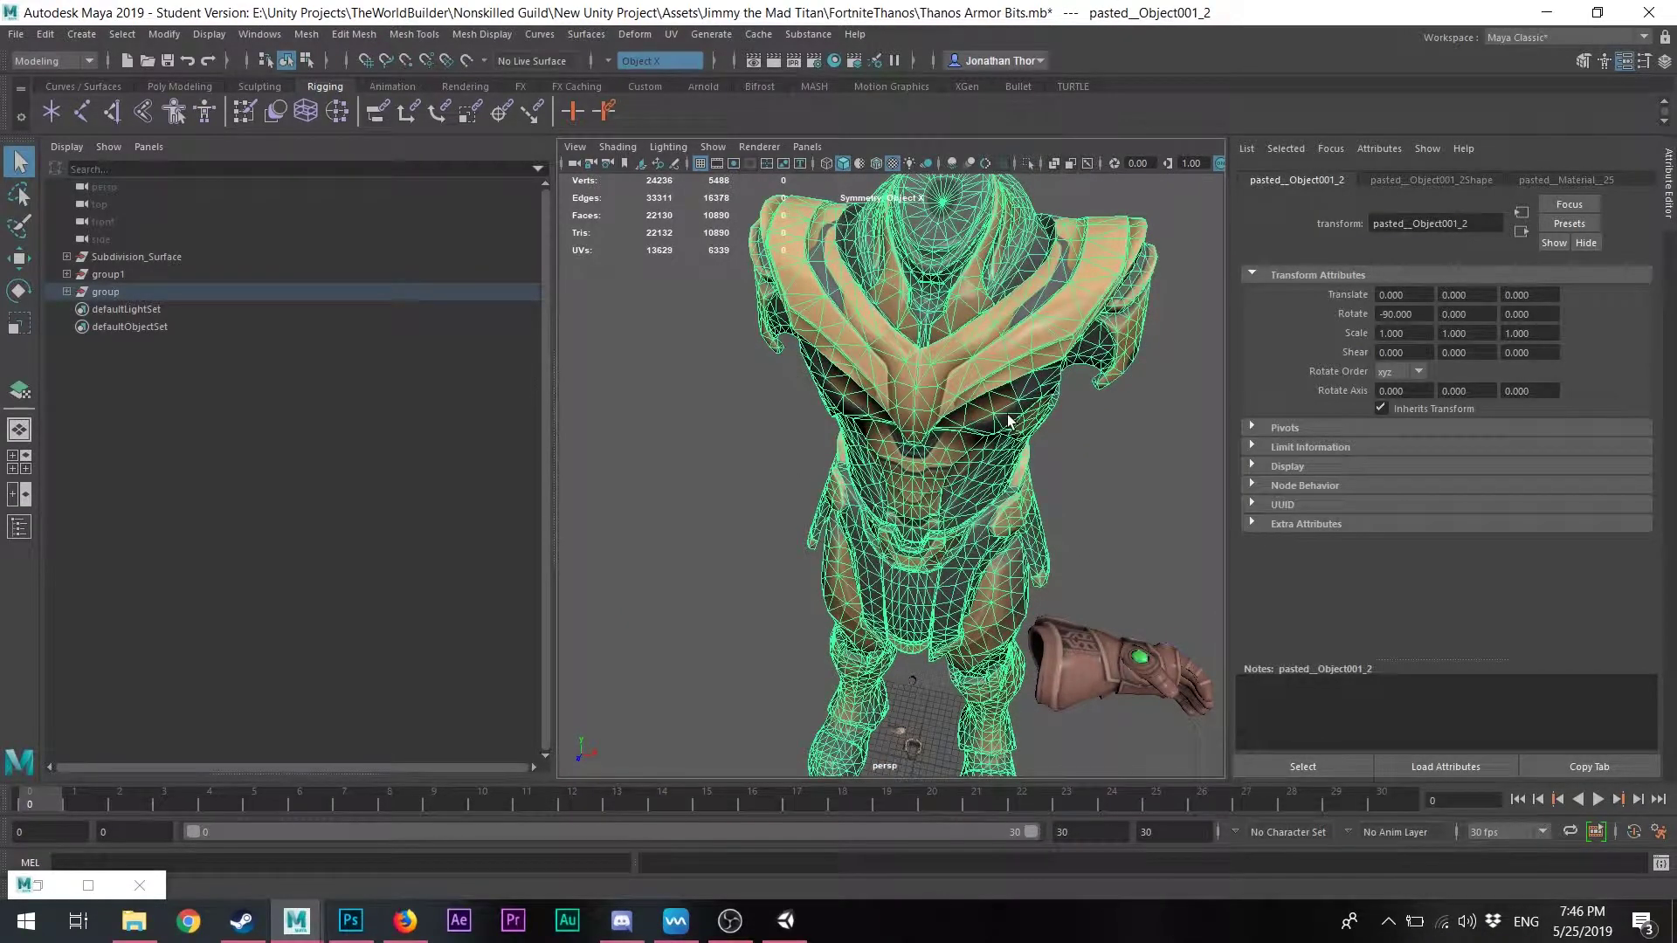
click(805, 463)
alt+drag(730, 449, 1035, 451)
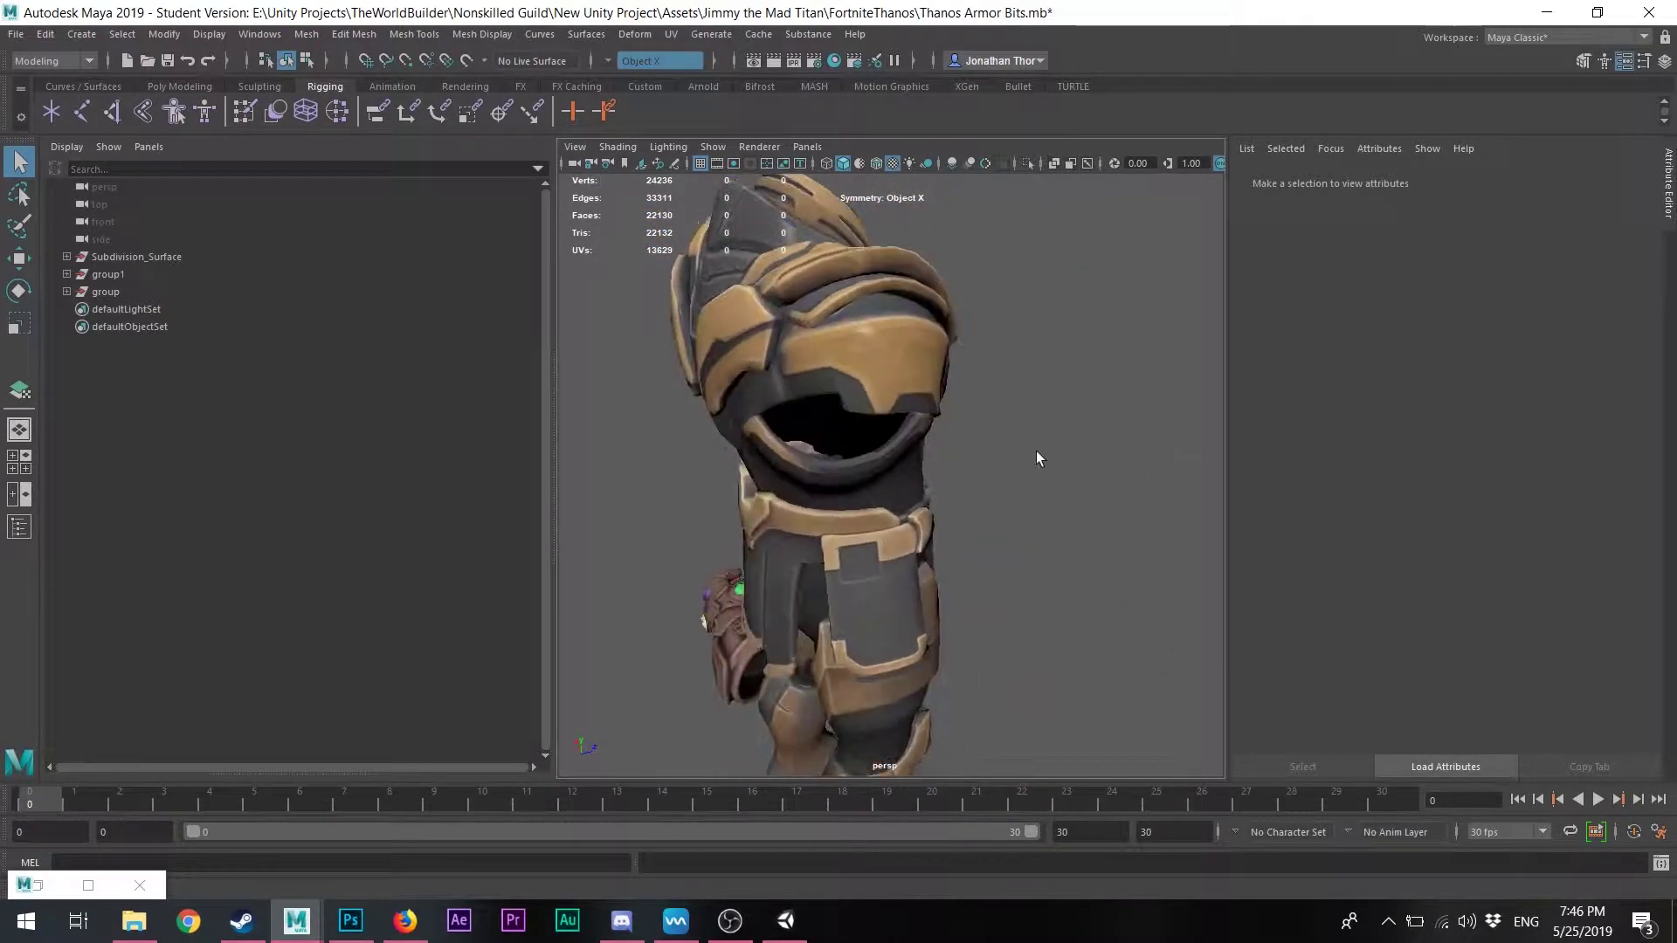
Assign the existing phong1 material to the body armor mesh
click(899, 349)
click(670, 33)
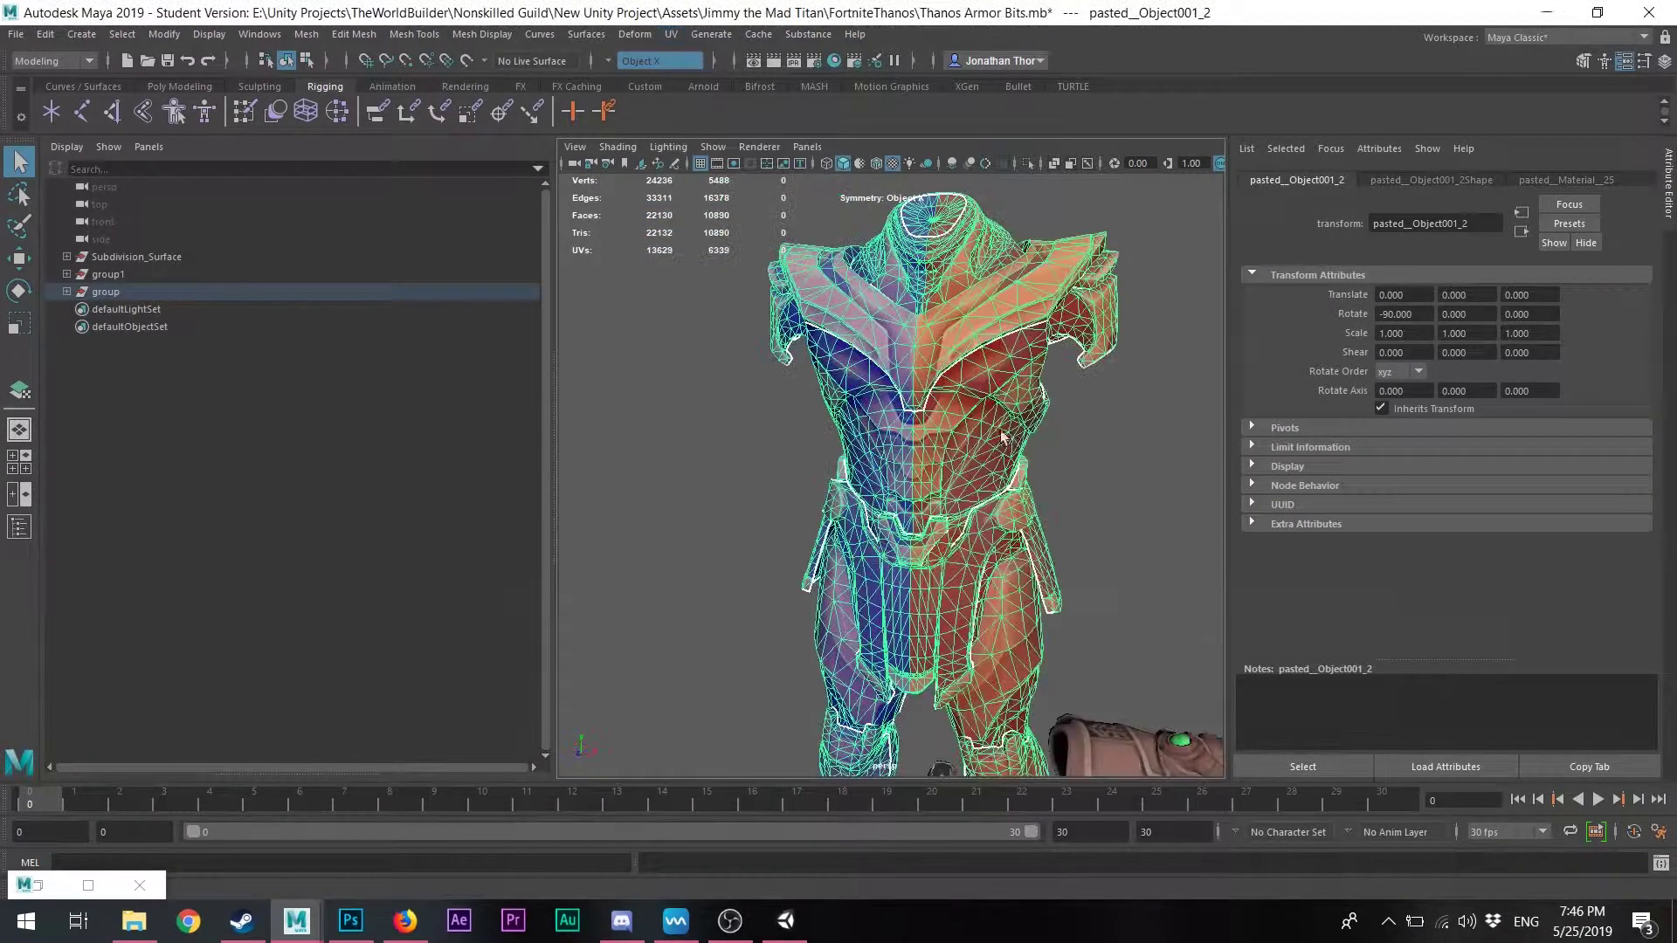
right_drag(1011, 449, 1085, 808)
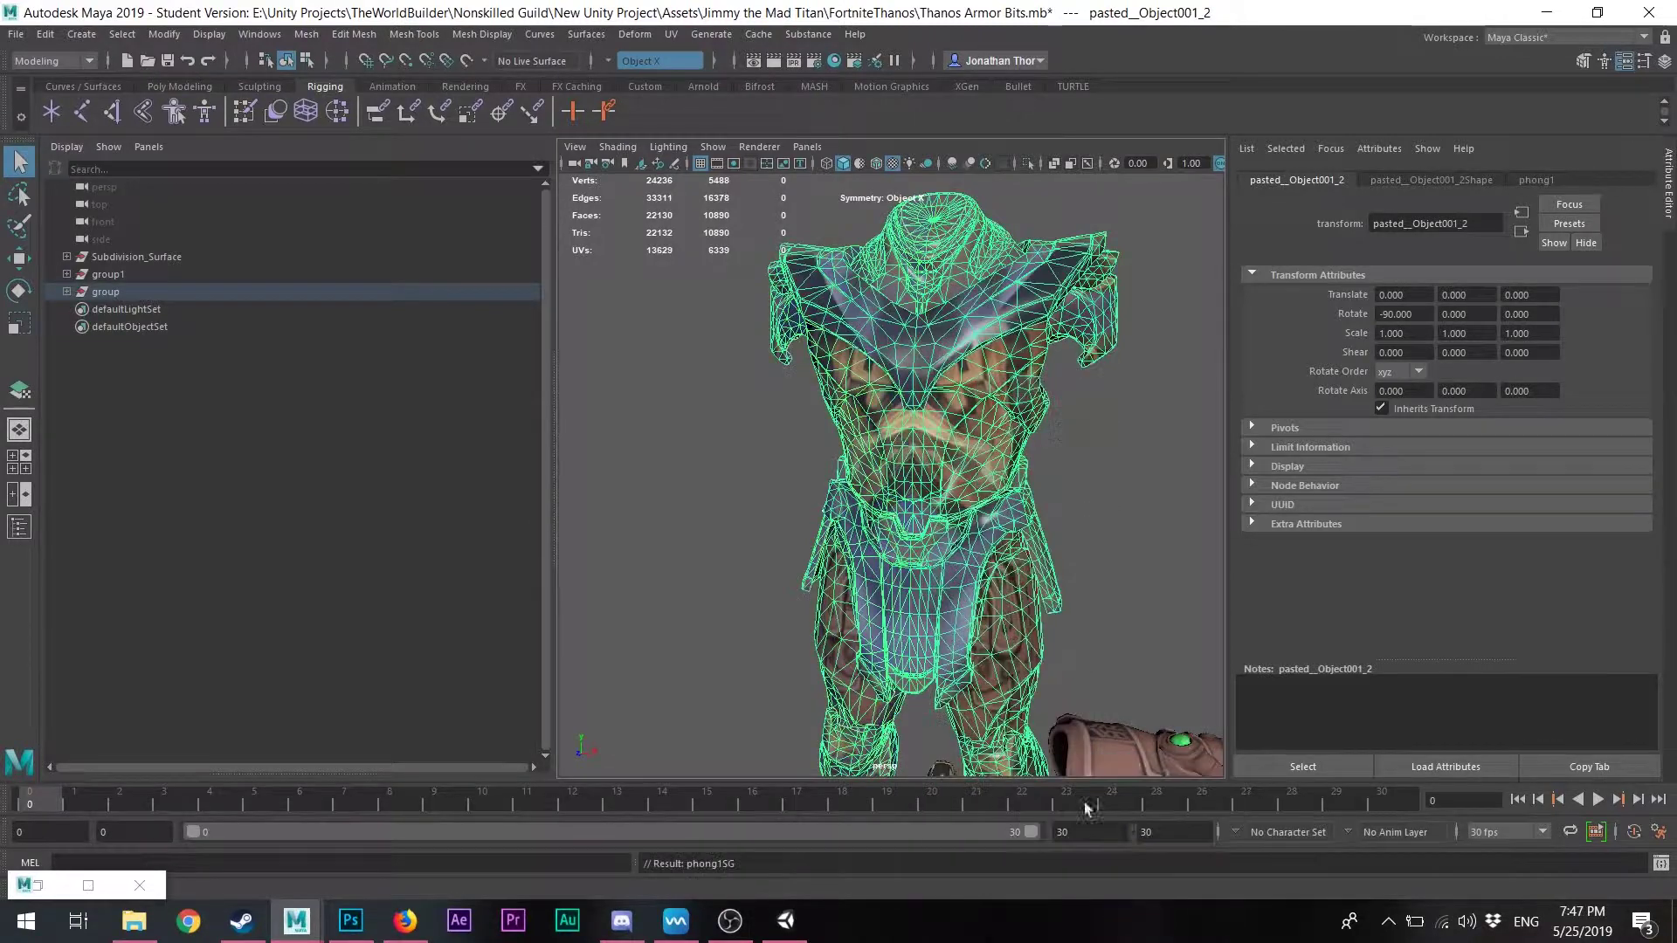
click(1087, 428)
Open the UV Editor for the body armor and frame its full UV layout
click(982, 349)
click(670, 34)
click(683, 60)
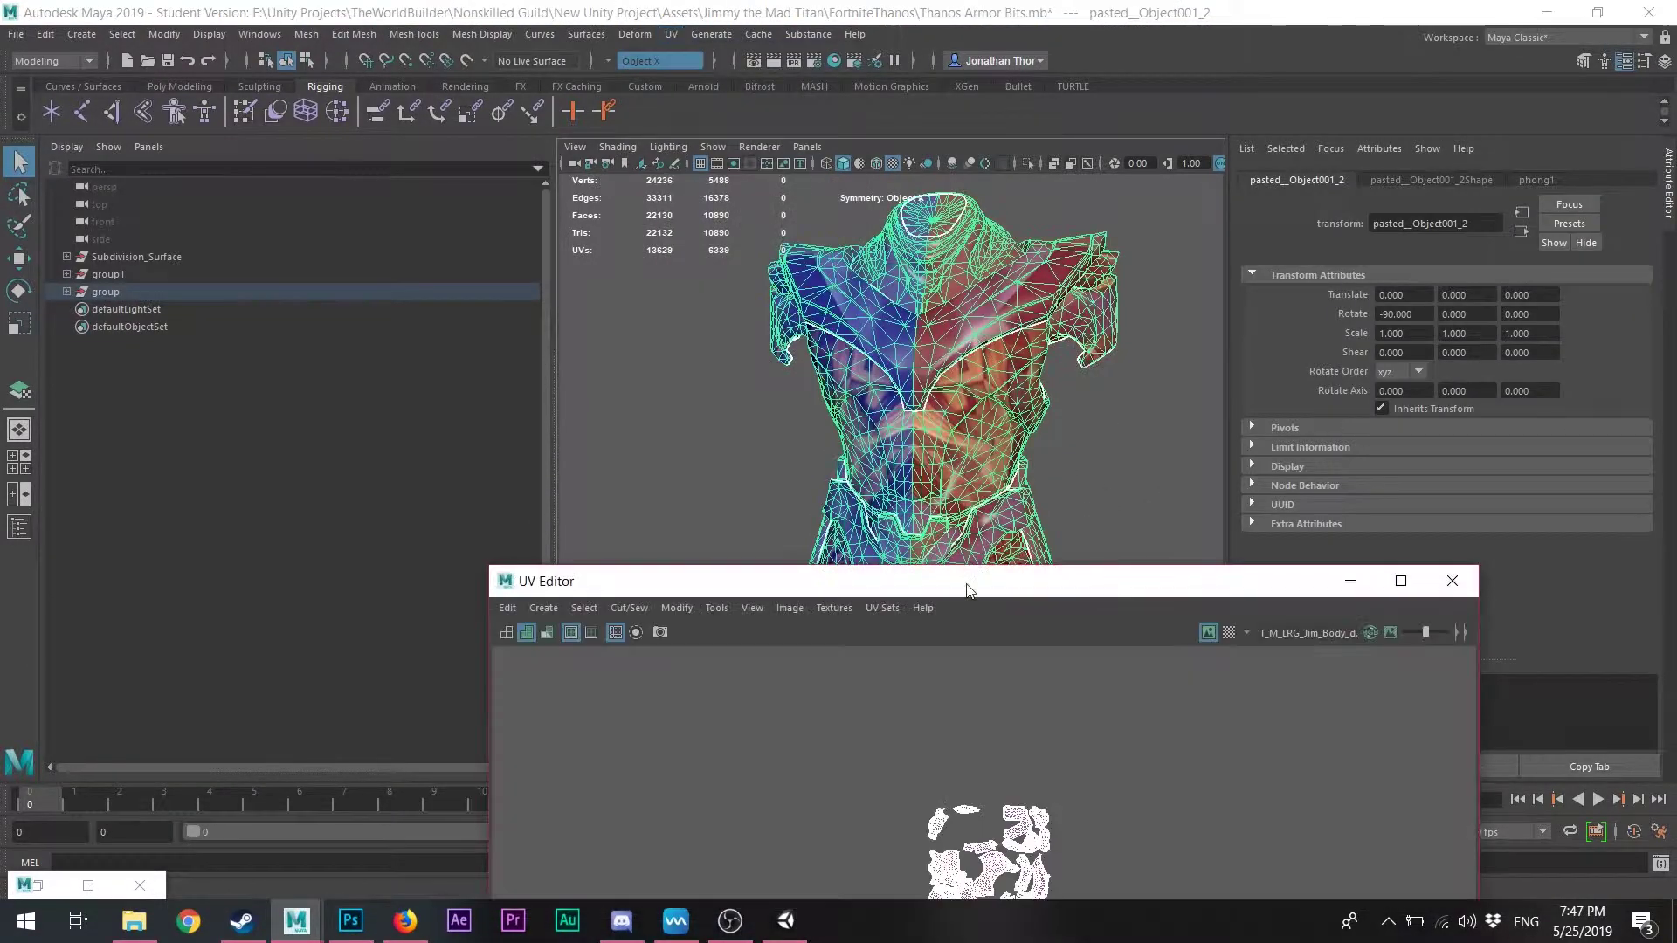
drag(967, 590, 878, 269)
key(f)
scroll(961, 578, down, 3)
right_drag(921, 614, 849, 585)
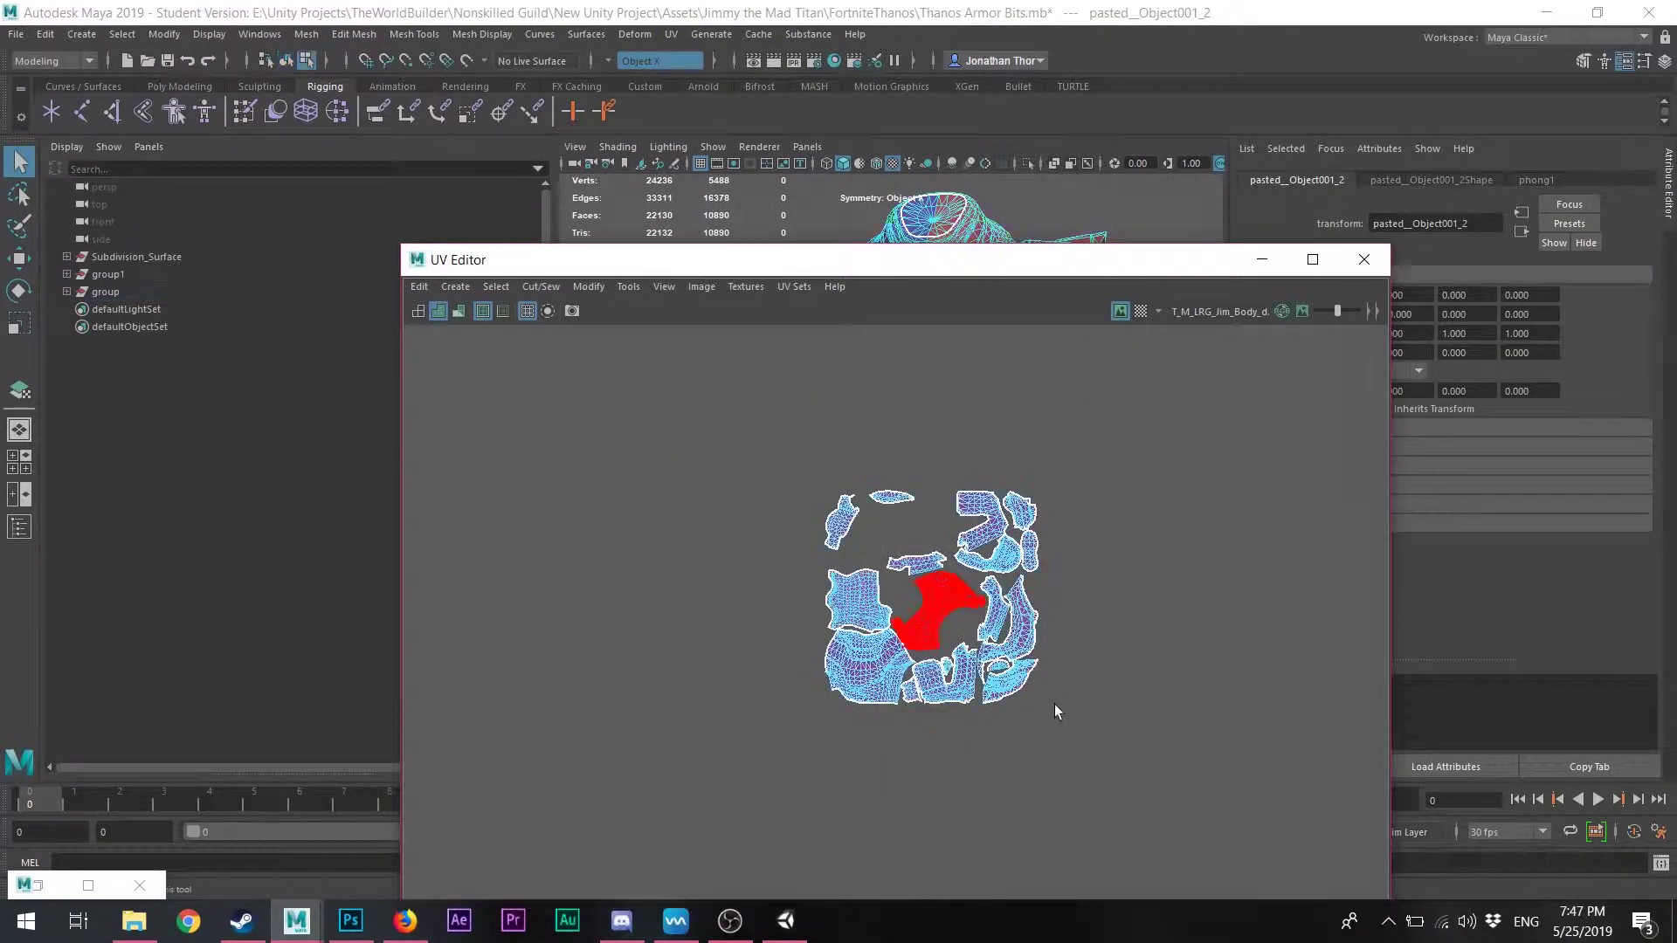
Select all of the body armor's UV shells and move them onto the combined texture
drag(1055, 704, 804, 430)
scroll(804, 430, down, 10)
key(w)
drag(929, 451, 1135, 450)
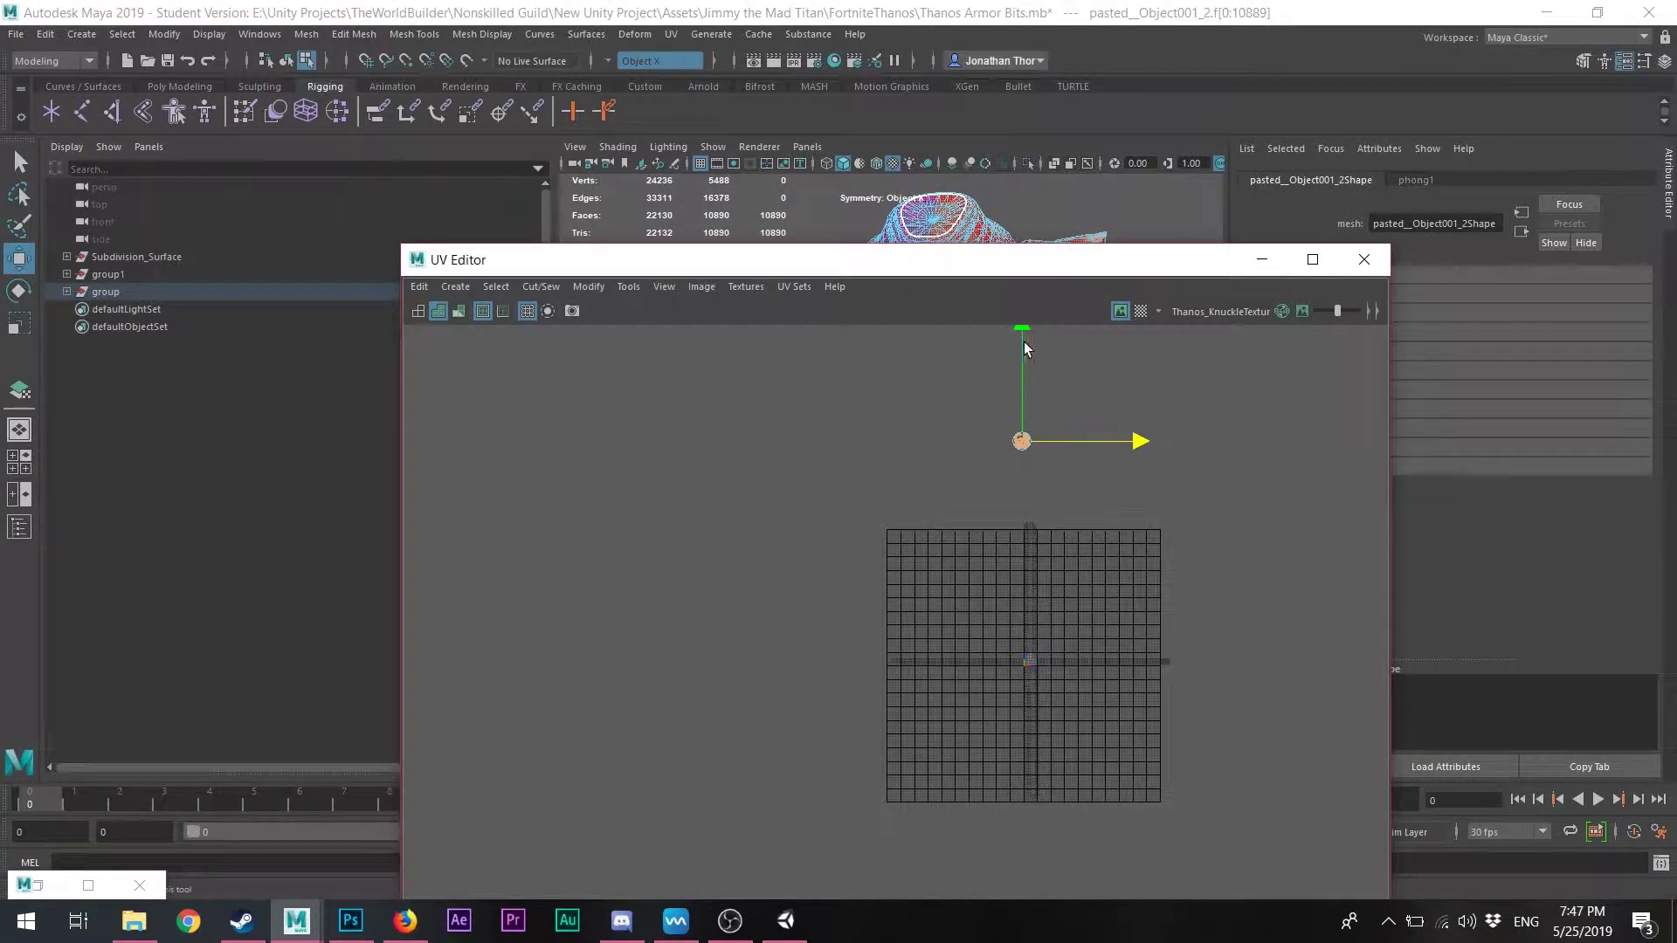
drag(1019, 332, 1064, 553)
key(f)
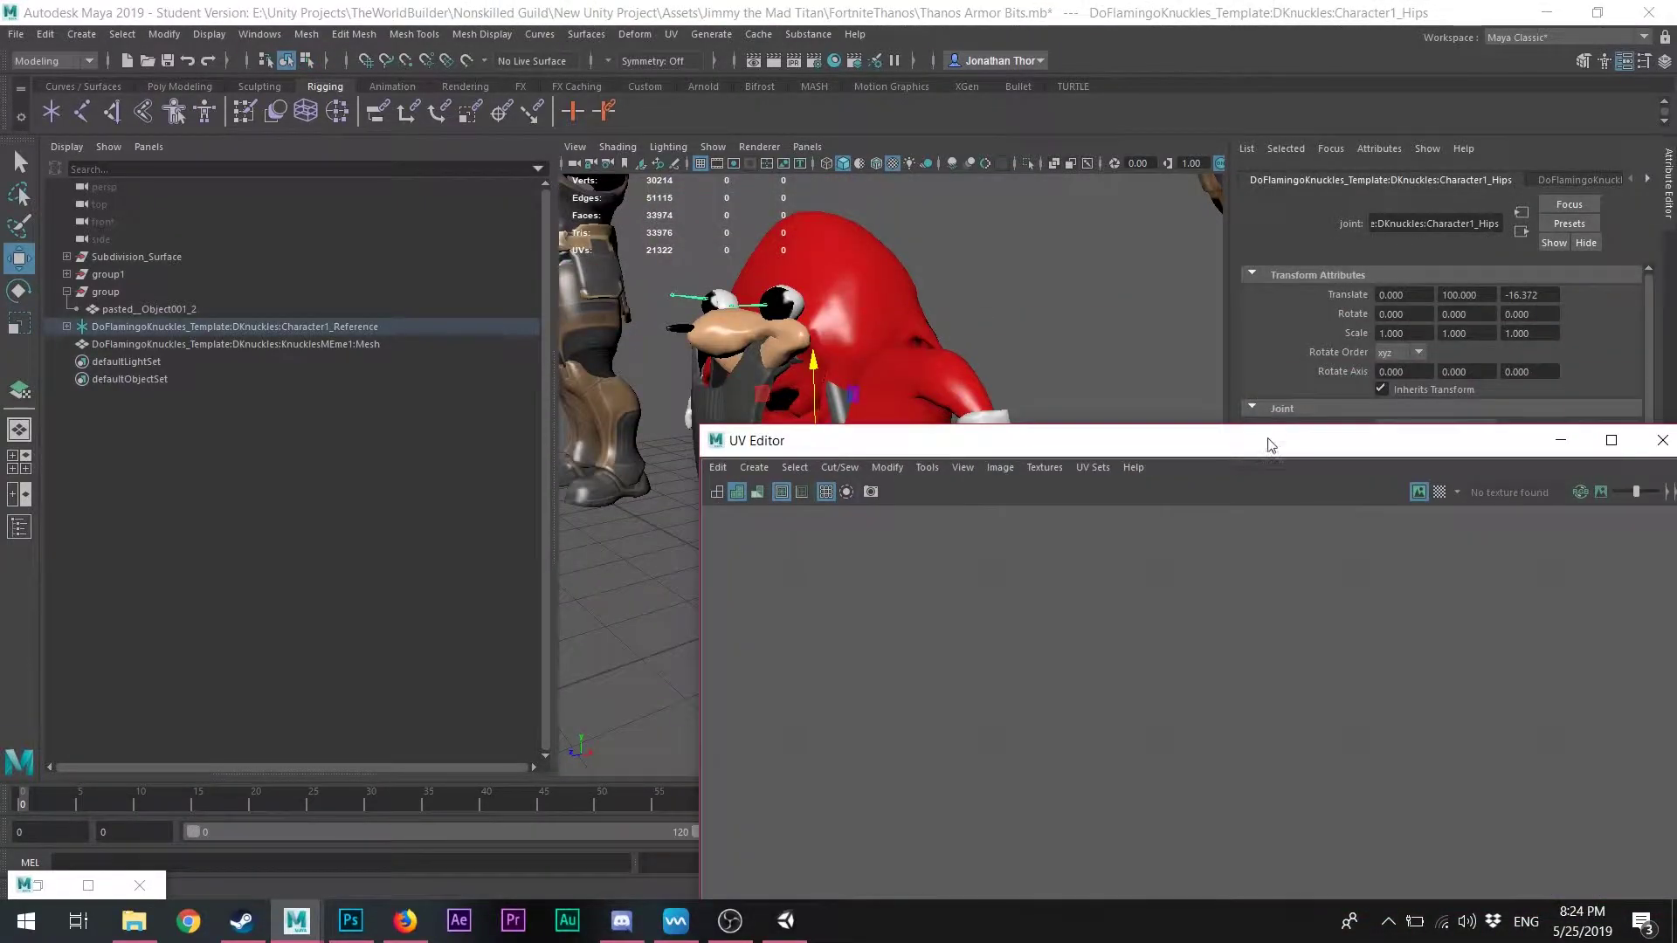
Close the UV Editor and examine the red Knuckles model beside the Thanos armor
drag(1271, 446, 894, 529)
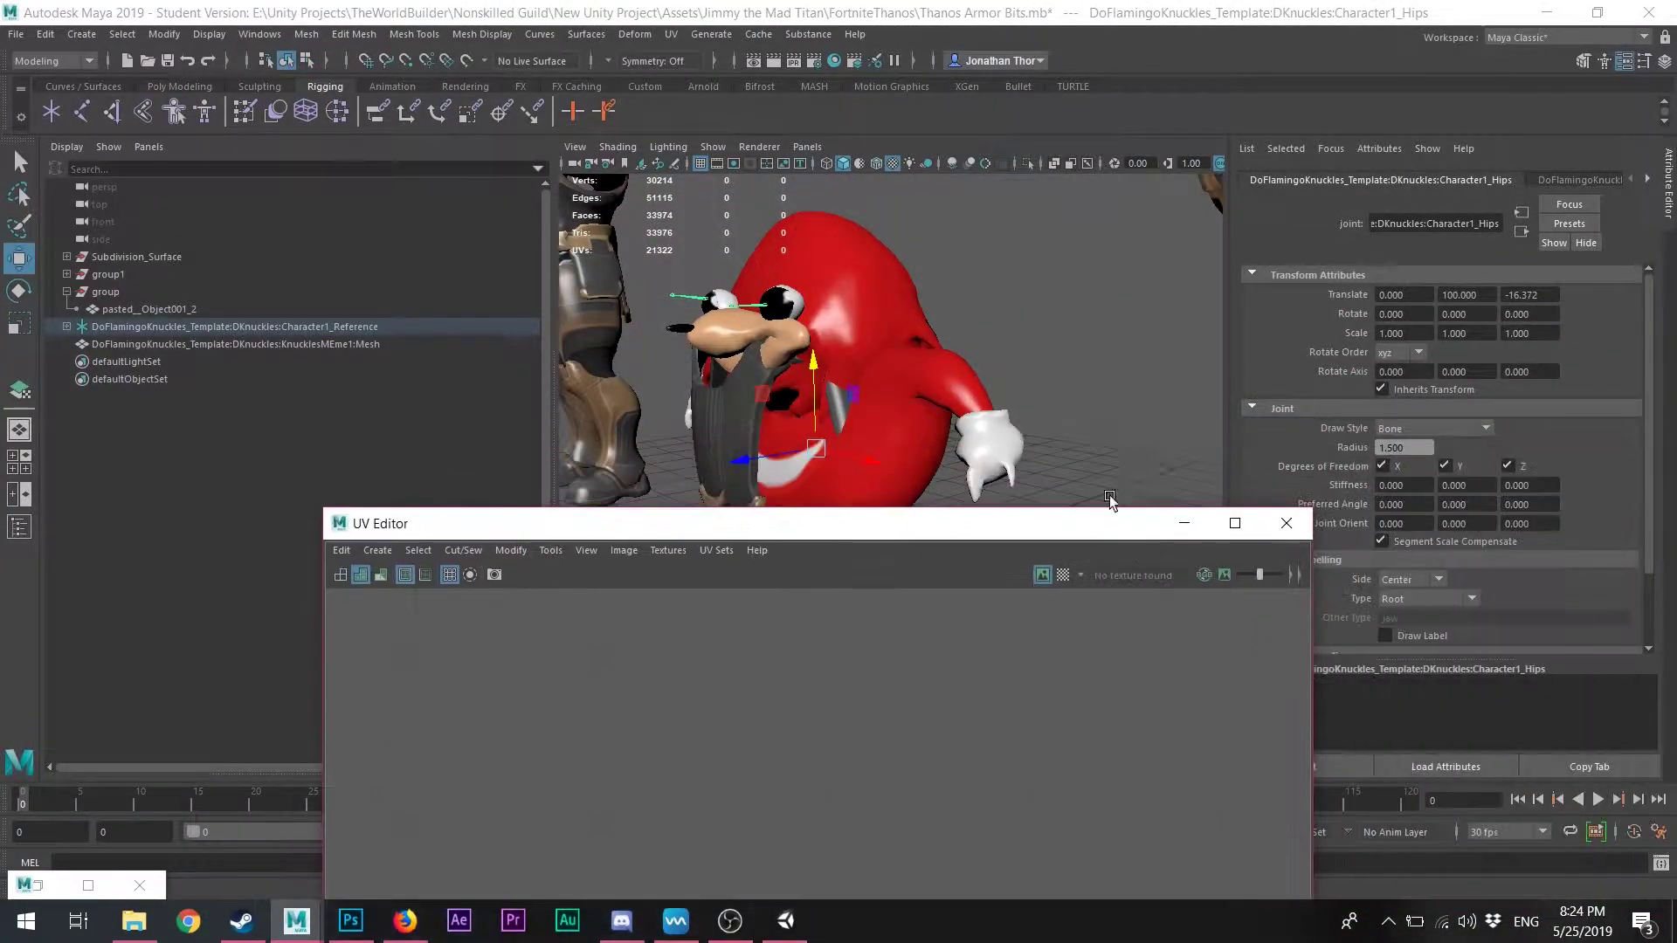
click(1292, 529)
scroll(1032, 492, down, 5)
alt+drag(1032, 492, 845, 374)
scroll(989, 403, down, 4)
click(988, 403)
click(809, 377)
scroll(845, 432, up, 5)
key(f)
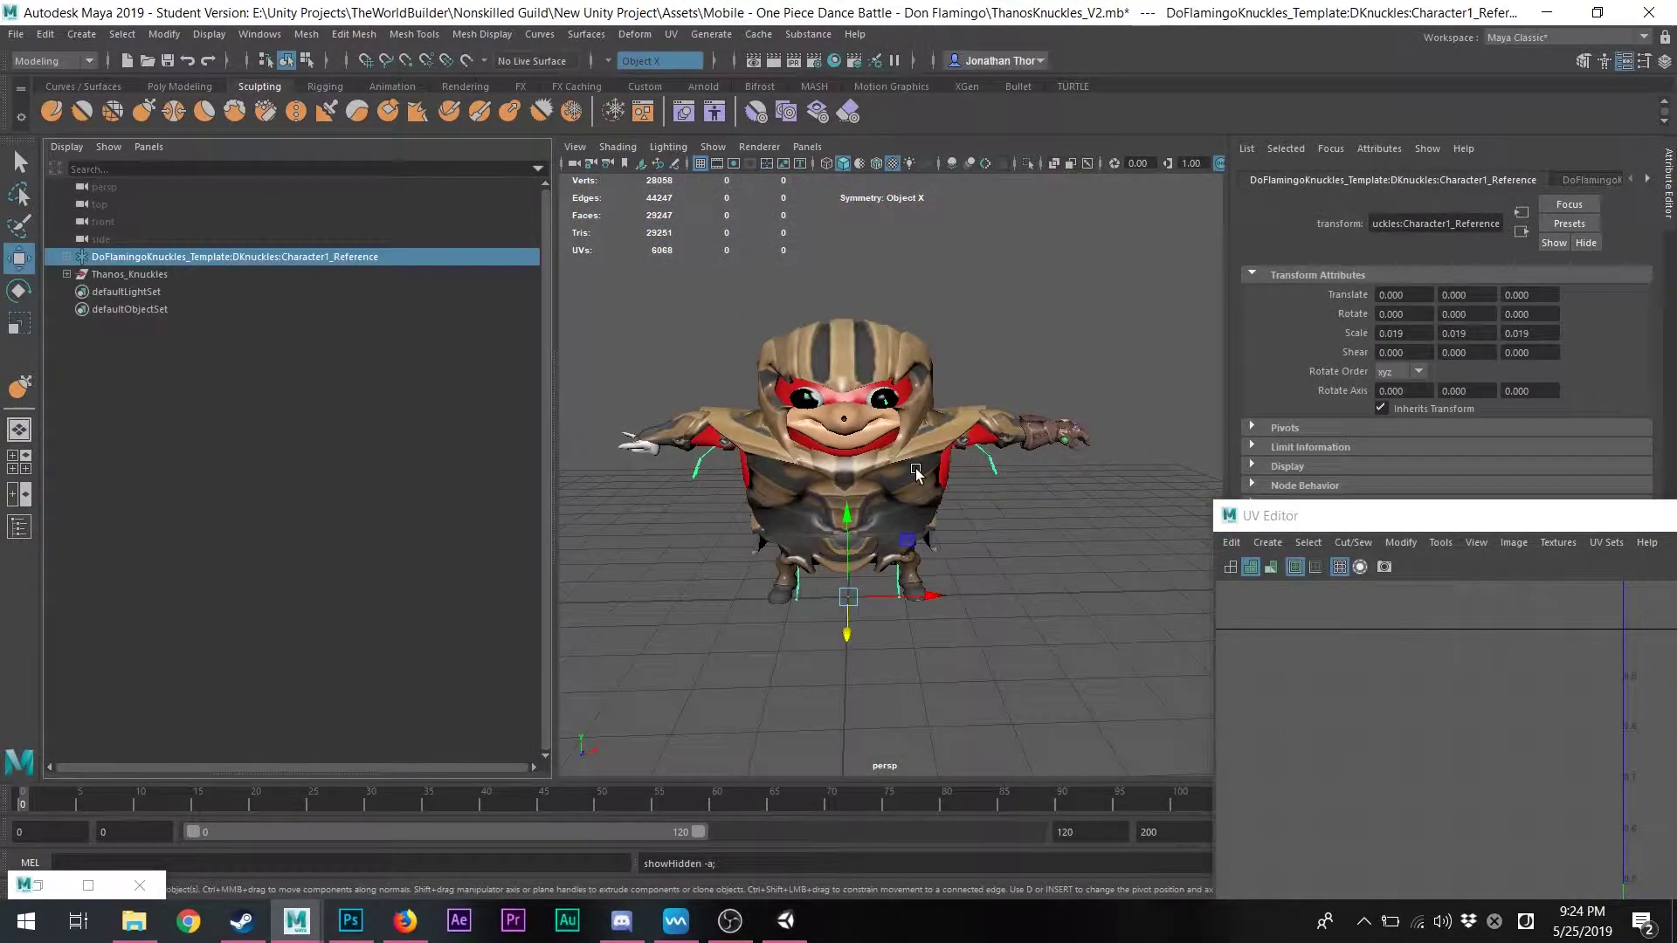
Expand the Thanos_Knuckles group and rotate the skeleton's left forearm joint up towards the arm mesh
alt+drag(915, 469, 998, 515)
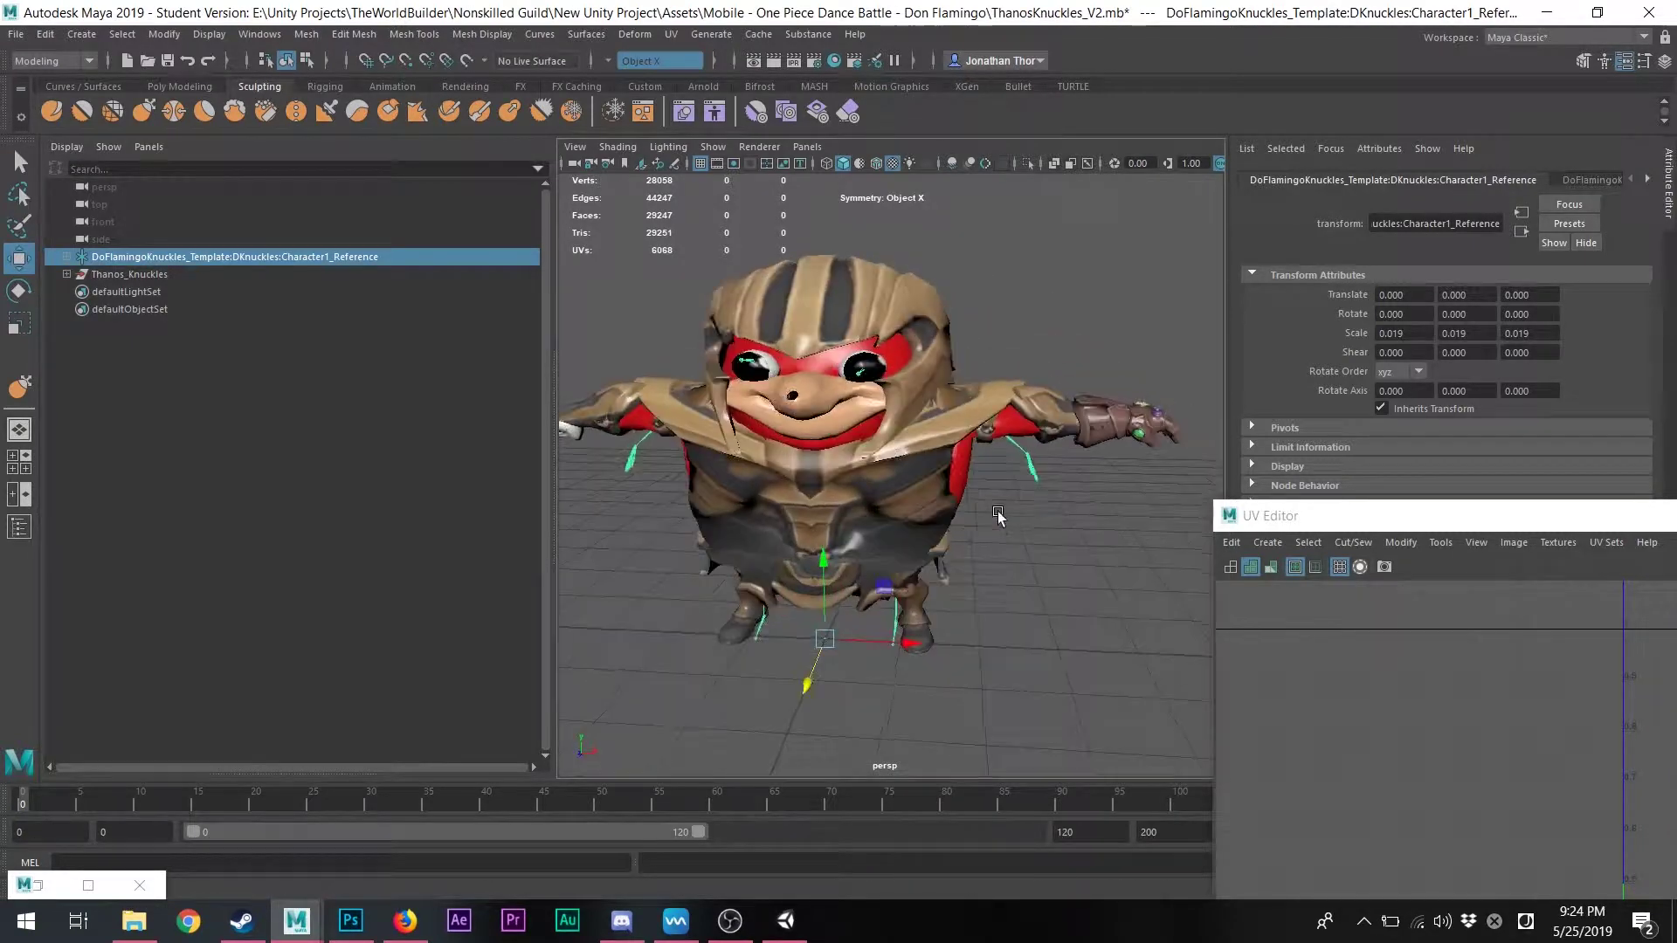
click(67, 274)
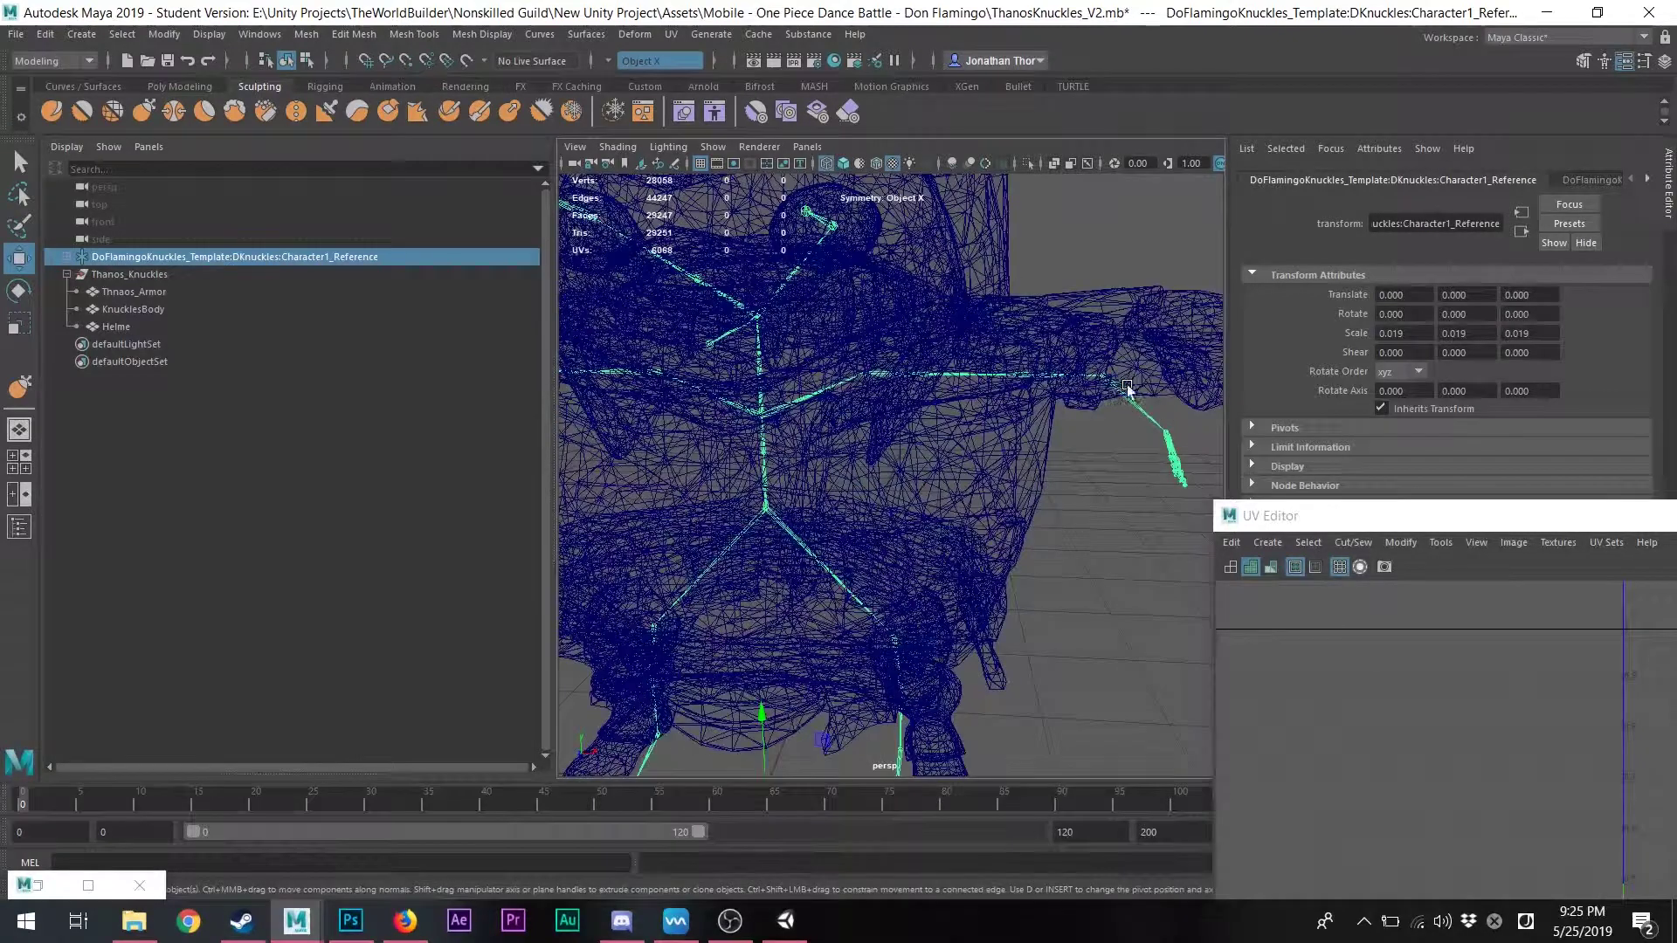
click(1105, 380)
key(f)
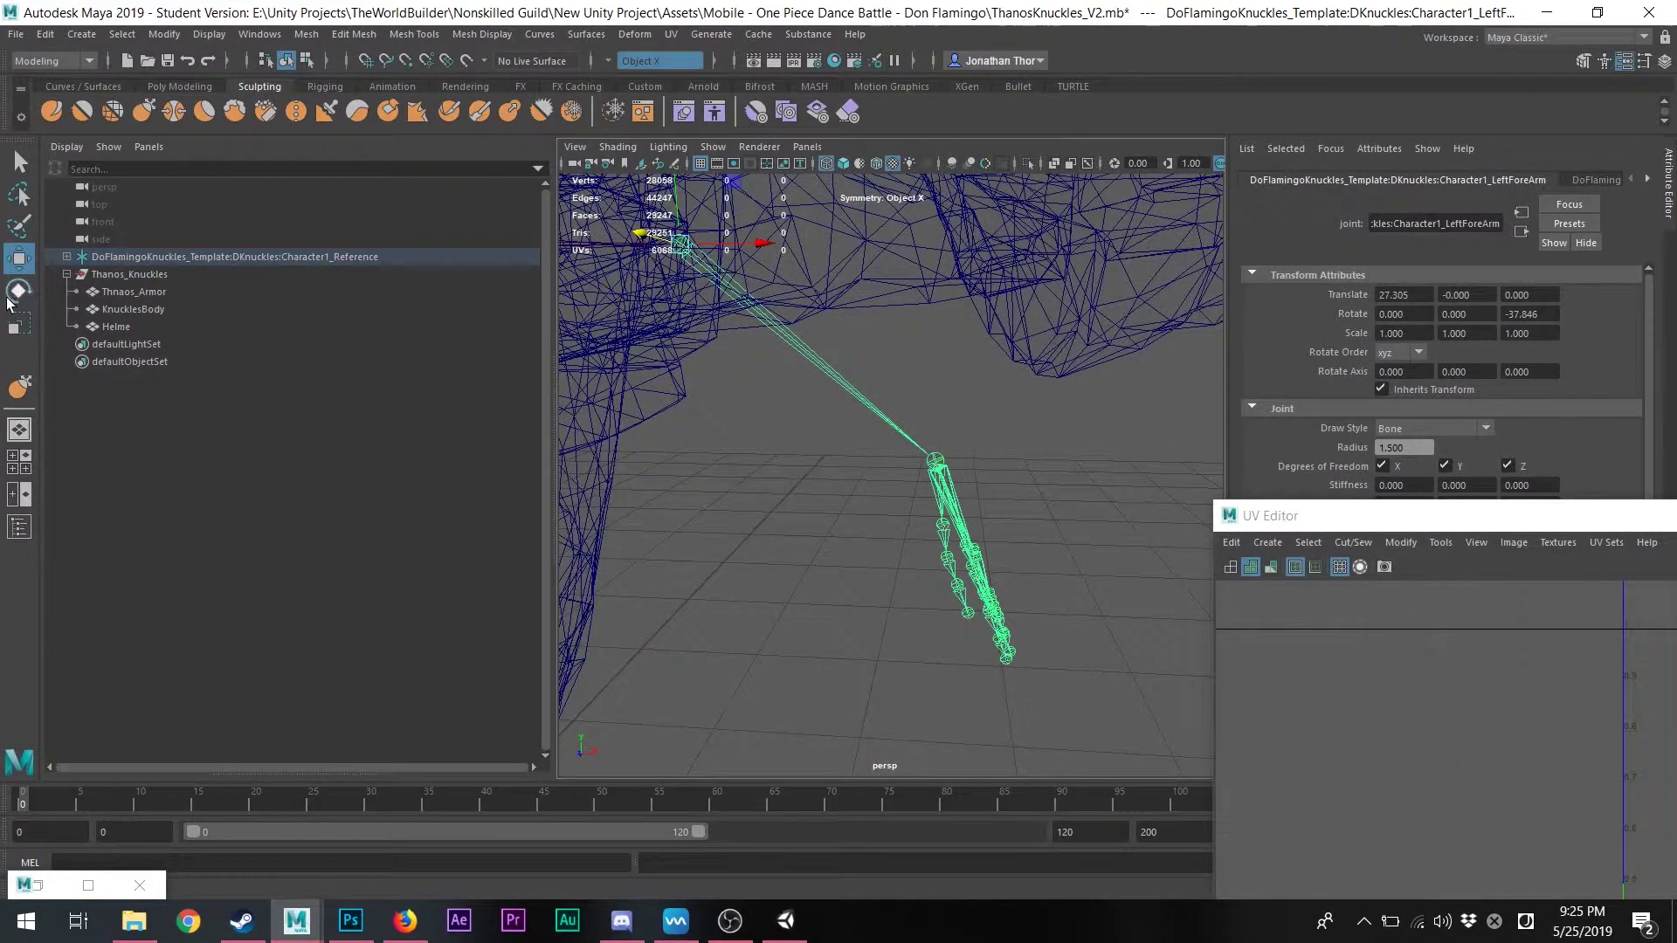
click(14, 295)
scroll(790, 338, down, 3)
alt+middle_drag(811, 433, 822, 538)
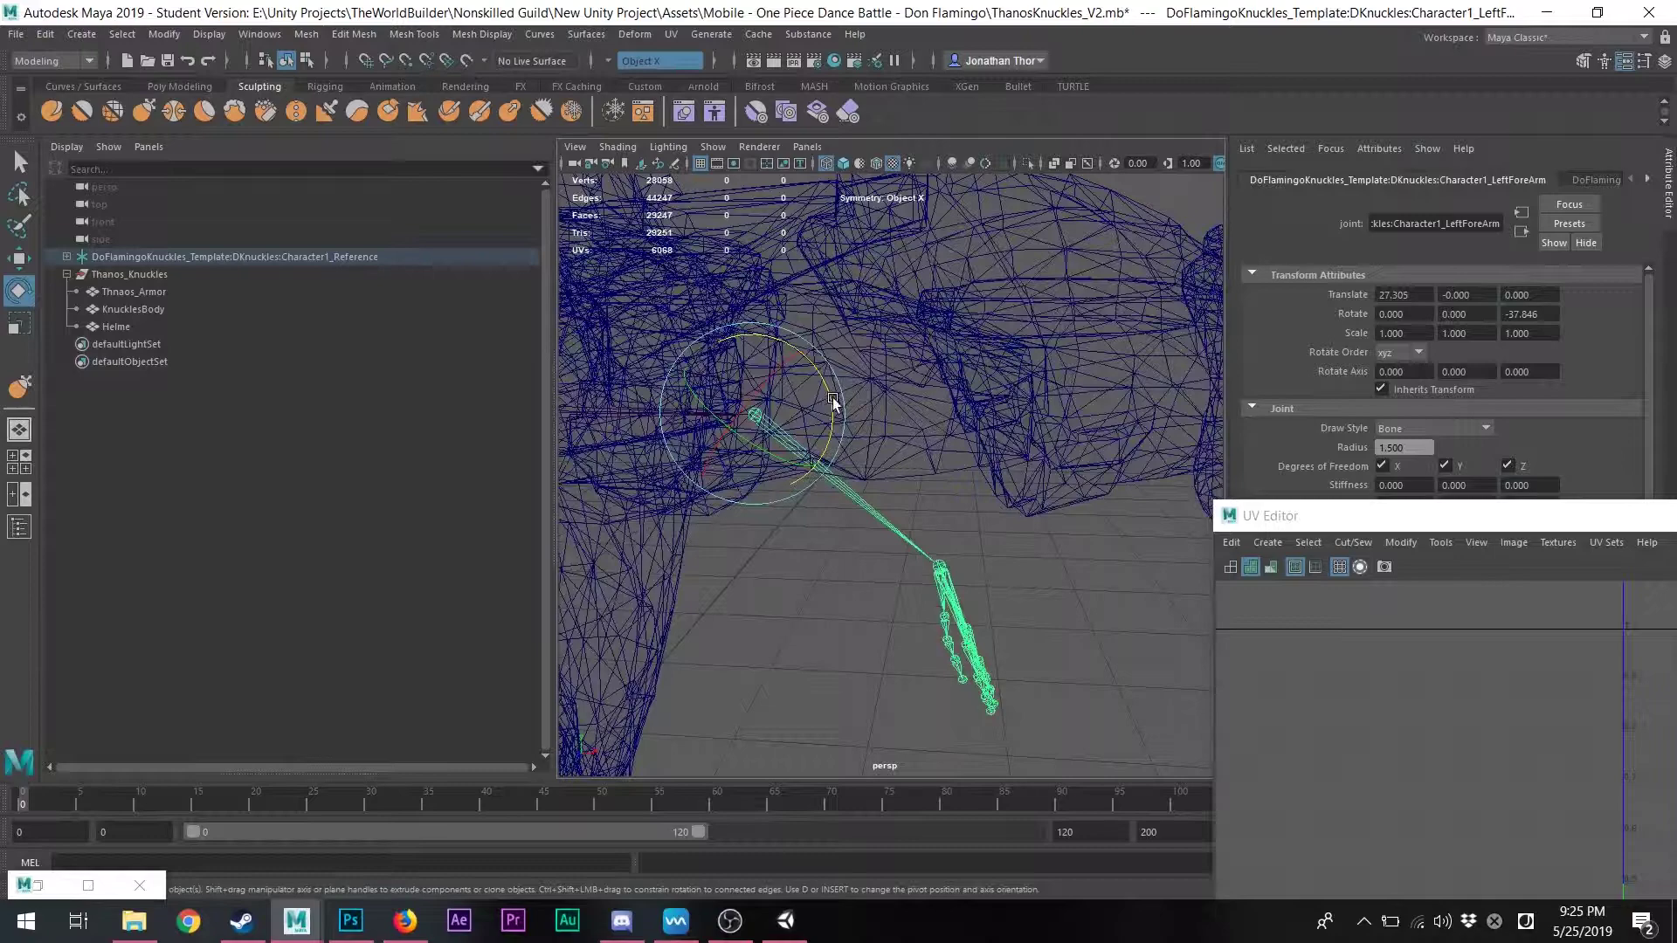
drag(832, 401, 776, 347)
Move and rotate the left hand joints so the hand bones sit inside the gauntlet mesh
alt+drag(825, 450, 722, 411)
key(w)
click(921, 427)
click(1033, 446)
key(e)
click(807, 374)
key(w)
click(868, 602)
alt+drag(825, 441, 789, 443)
click(846, 479)
Adjust the left hand's finger joints, including the pinky, to follow the fingers of the gauntlet
click(789, 444)
drag(735, 526, 861, 479)
click(992, 493)
click(883, 457)
click(745, 415)
drag(842, 442, 797, 445)
click(835, 495)
key(e)
alt+drag(797, 554, 889, 467)
key(w)
click(748, 397)
click(890, 542)
alt+drag(889, 467, 1313, 520)
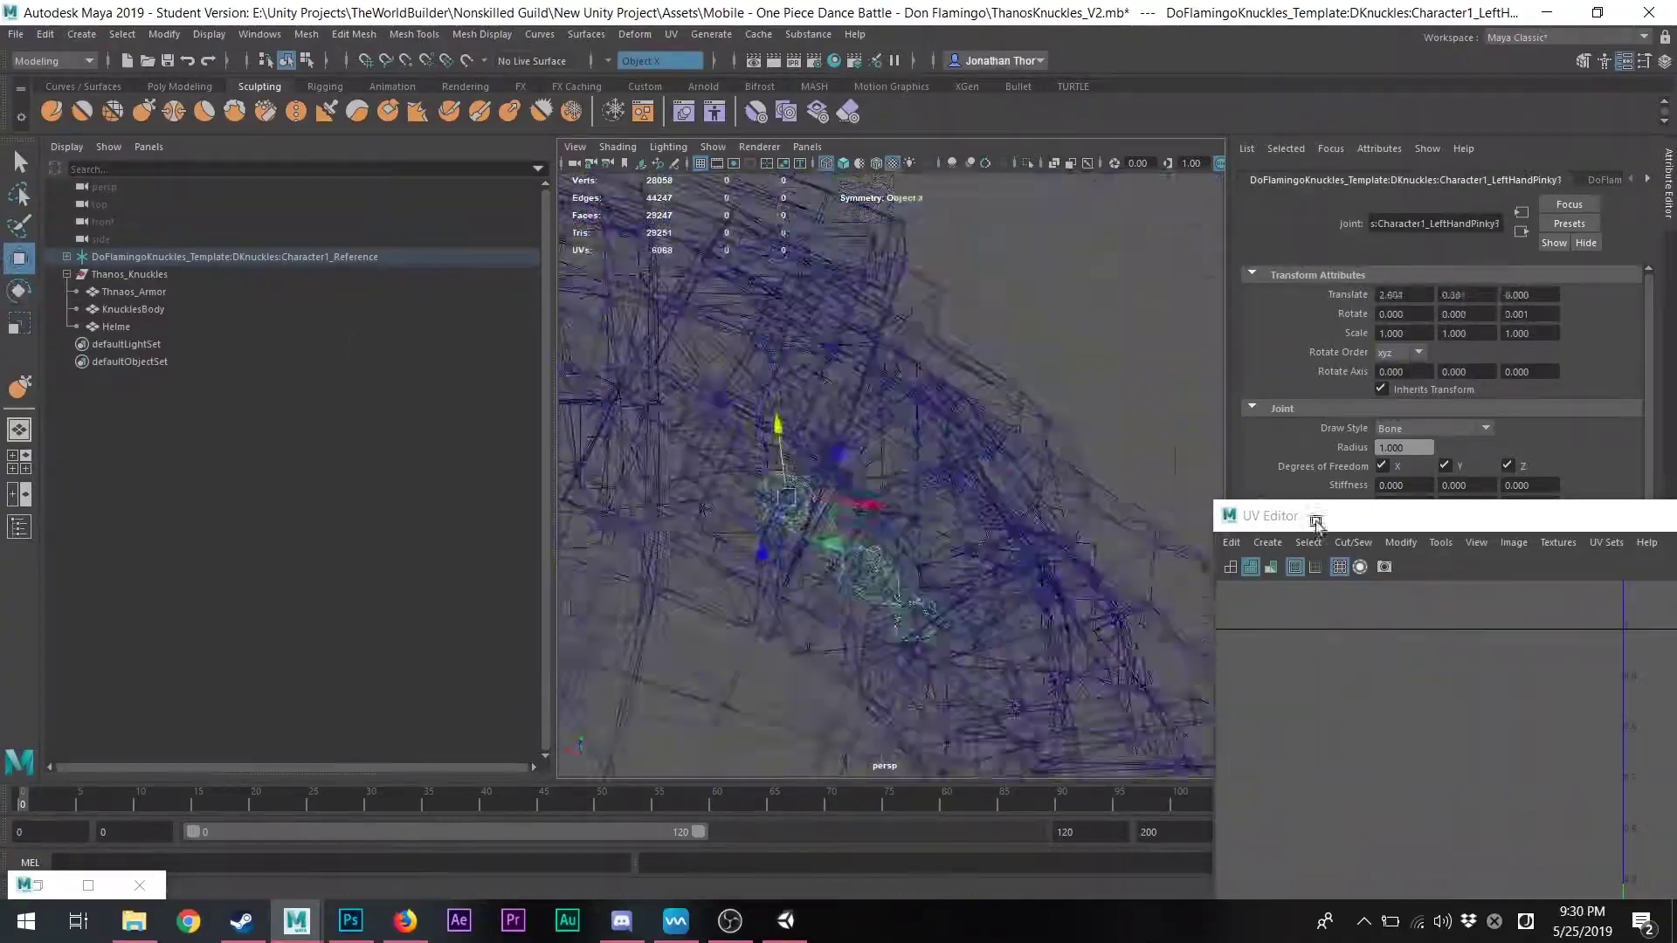
Clear the joint selection and save the ThanosKnuckles_V2.mb scene
alt+right_drag(1314, 520, 940, 479)
click(940, 480)
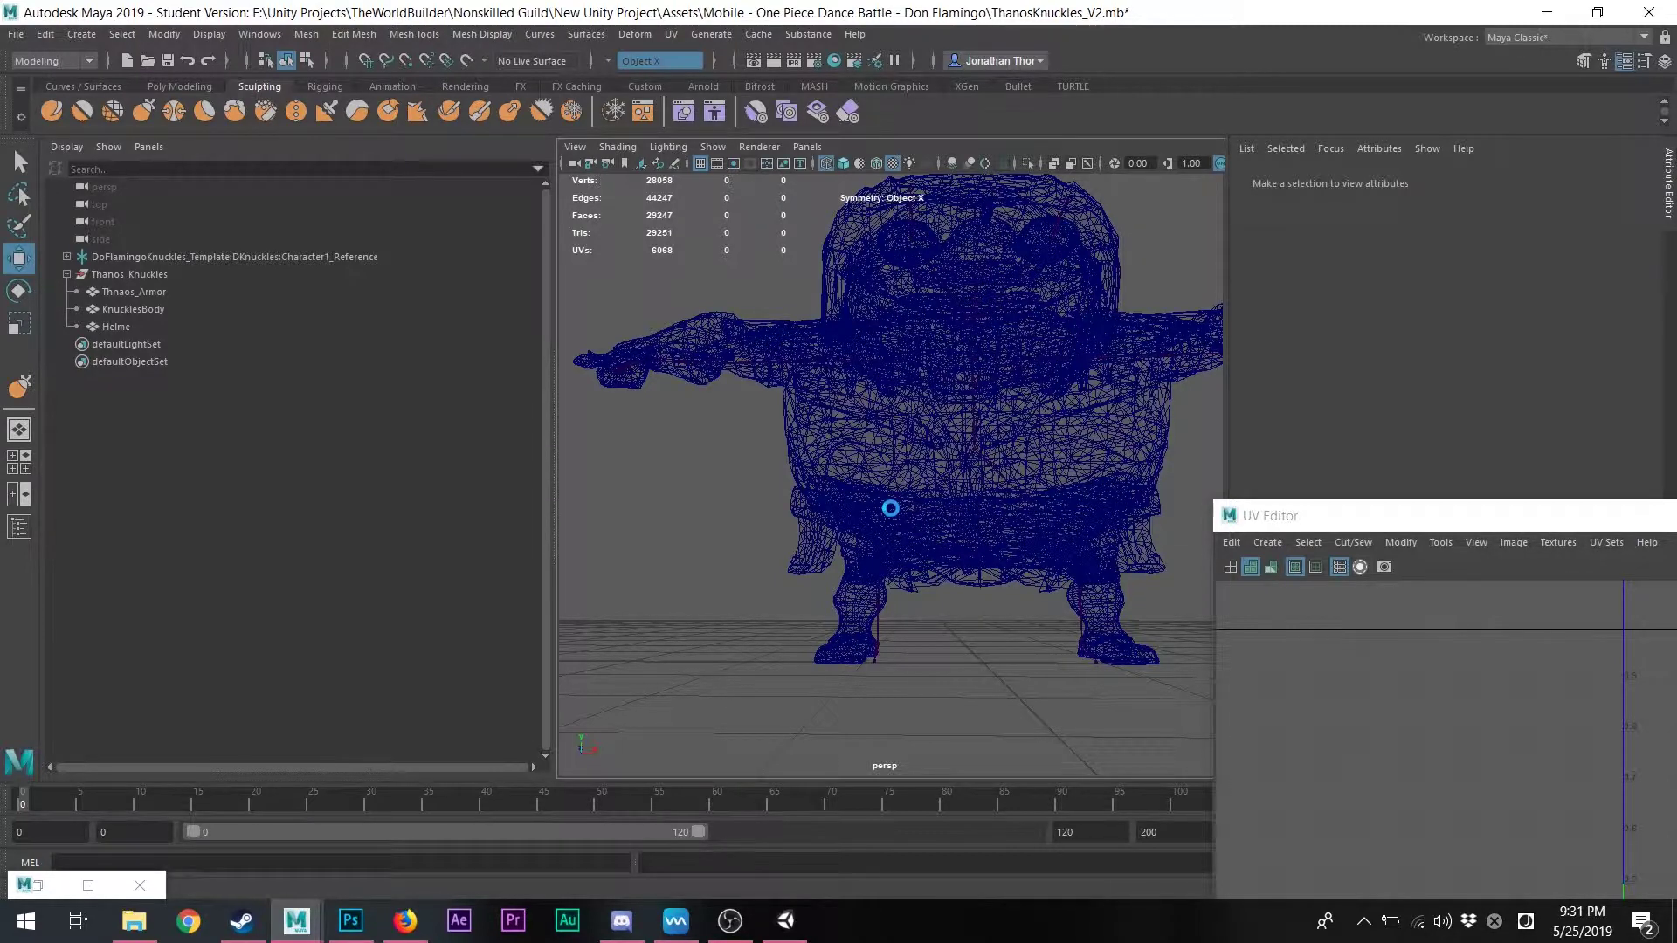
key(ctrl+s)
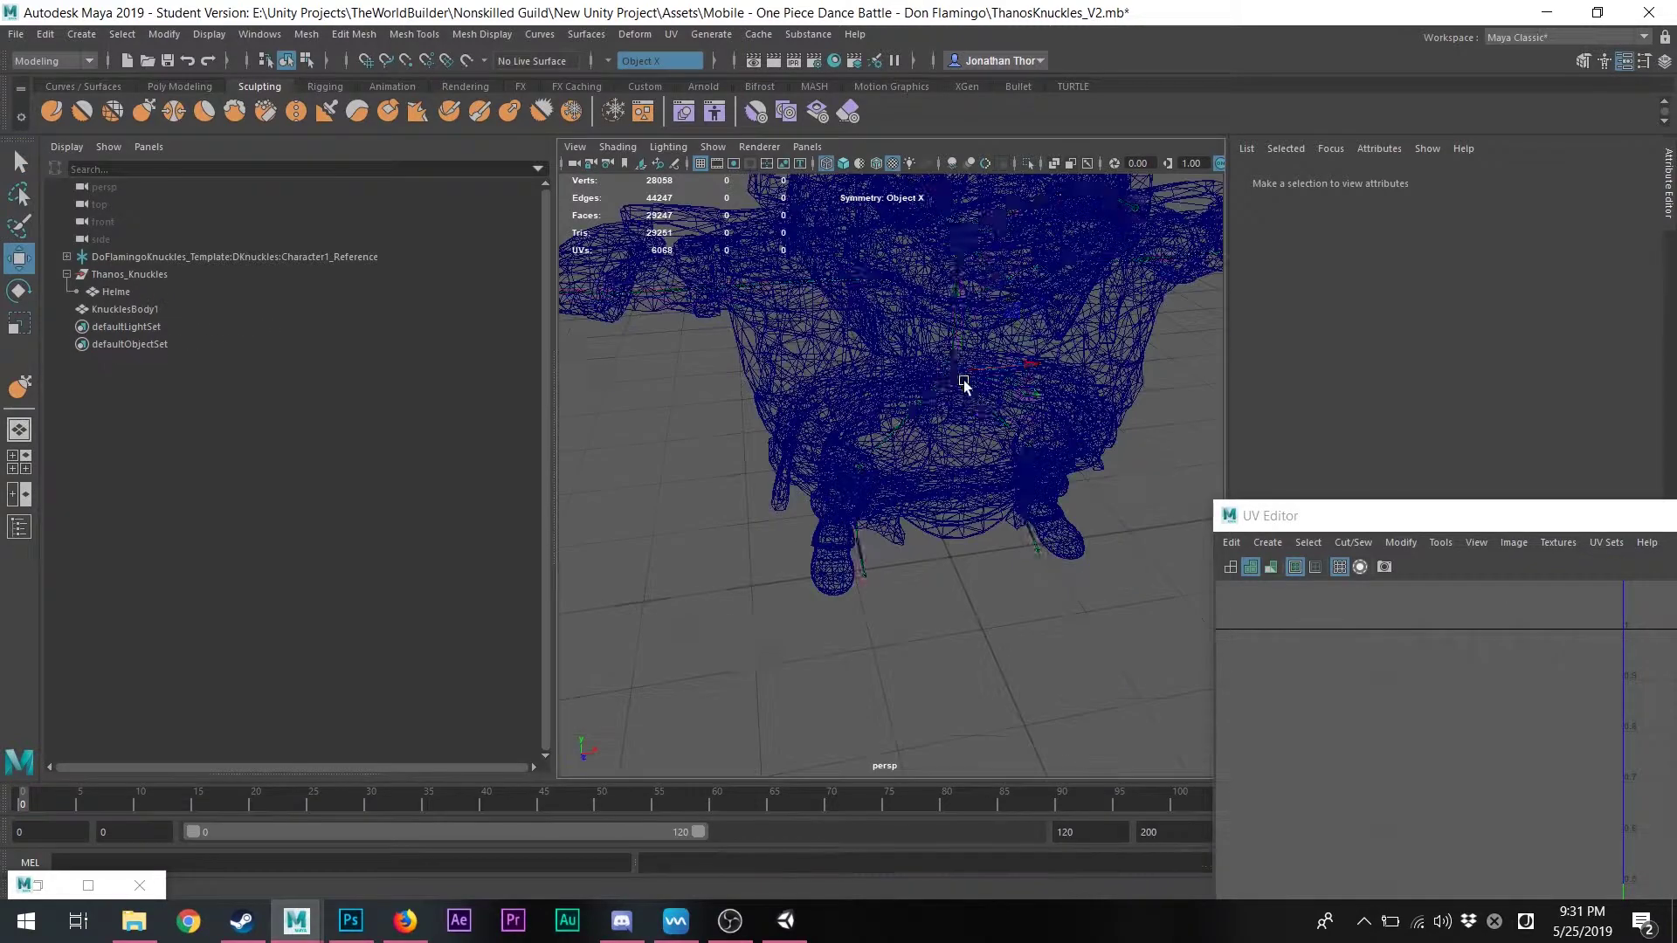
Bind the KnucklesBody1 mesh to the character skeleton with Bind Skin
click(963, 379)
click(841, 405)
scroll(774, 436, down, 3)
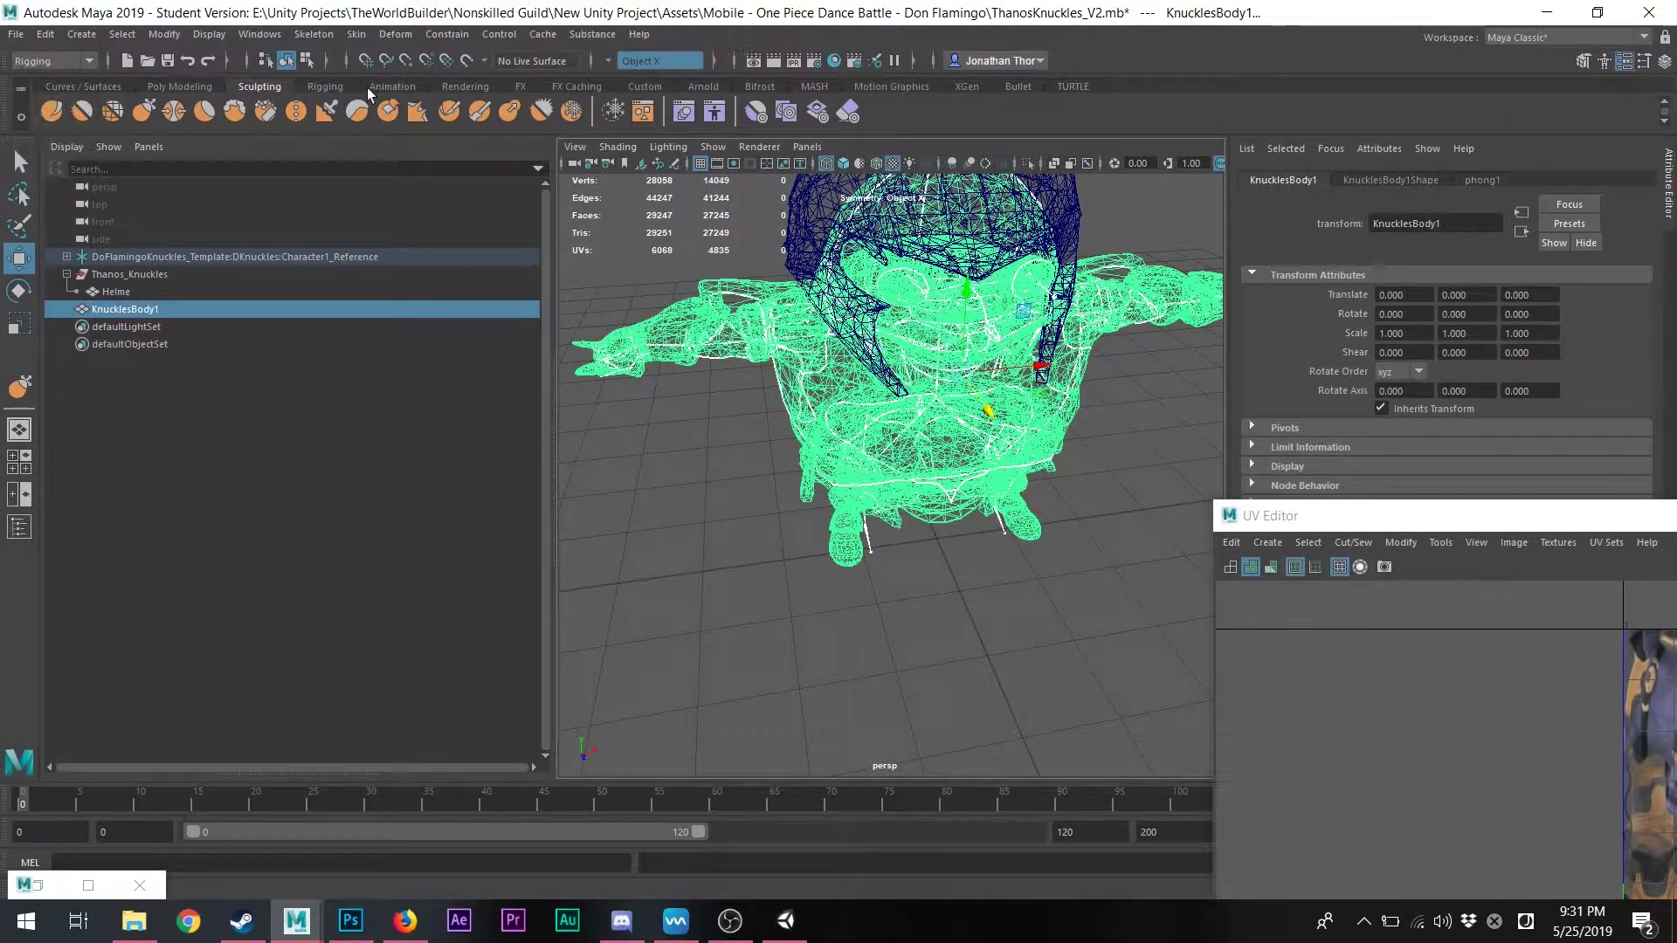
click(348, 36)
click(391, 77)
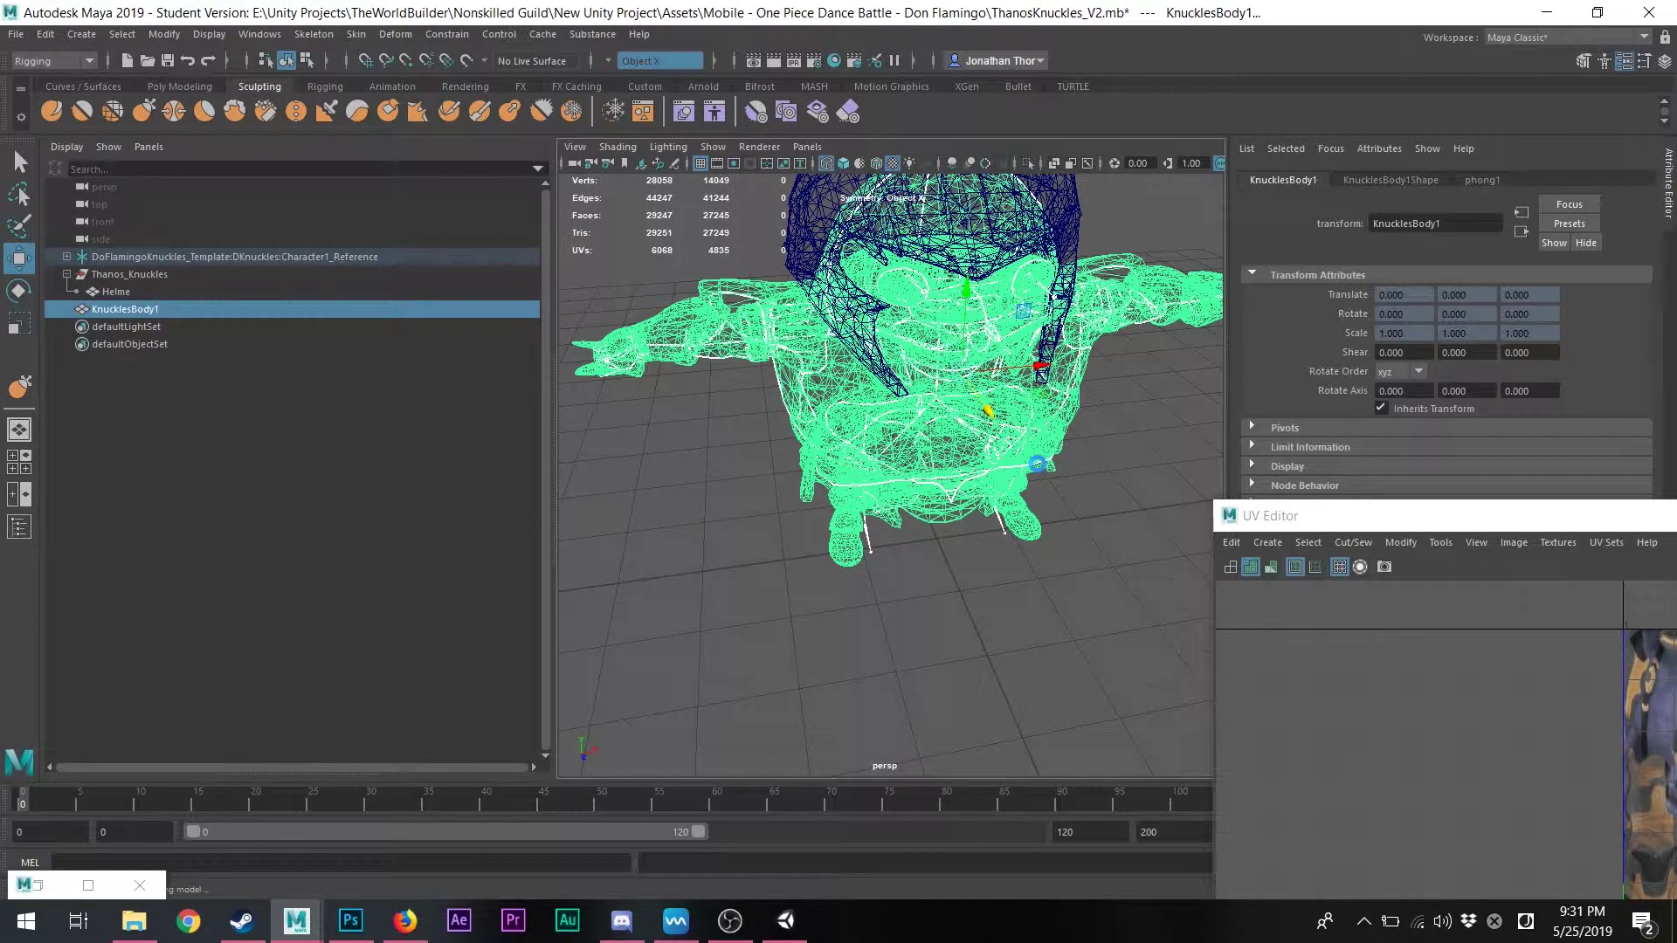
click(1585, 181)
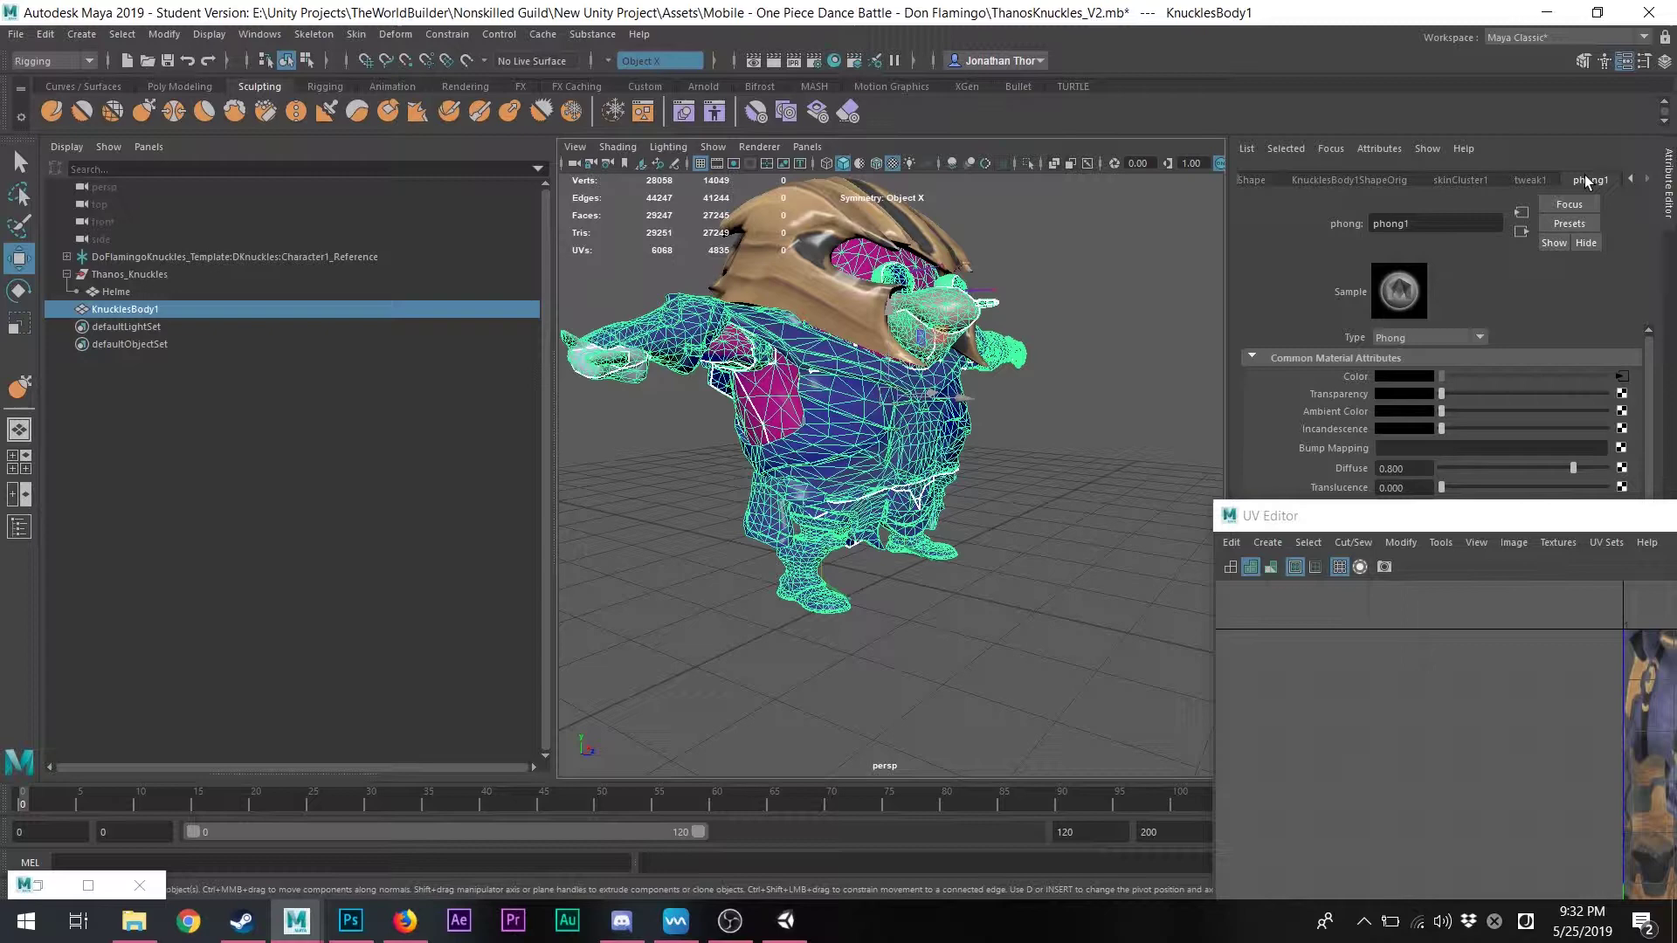
alt+drag(1109, 399, 872, 478)
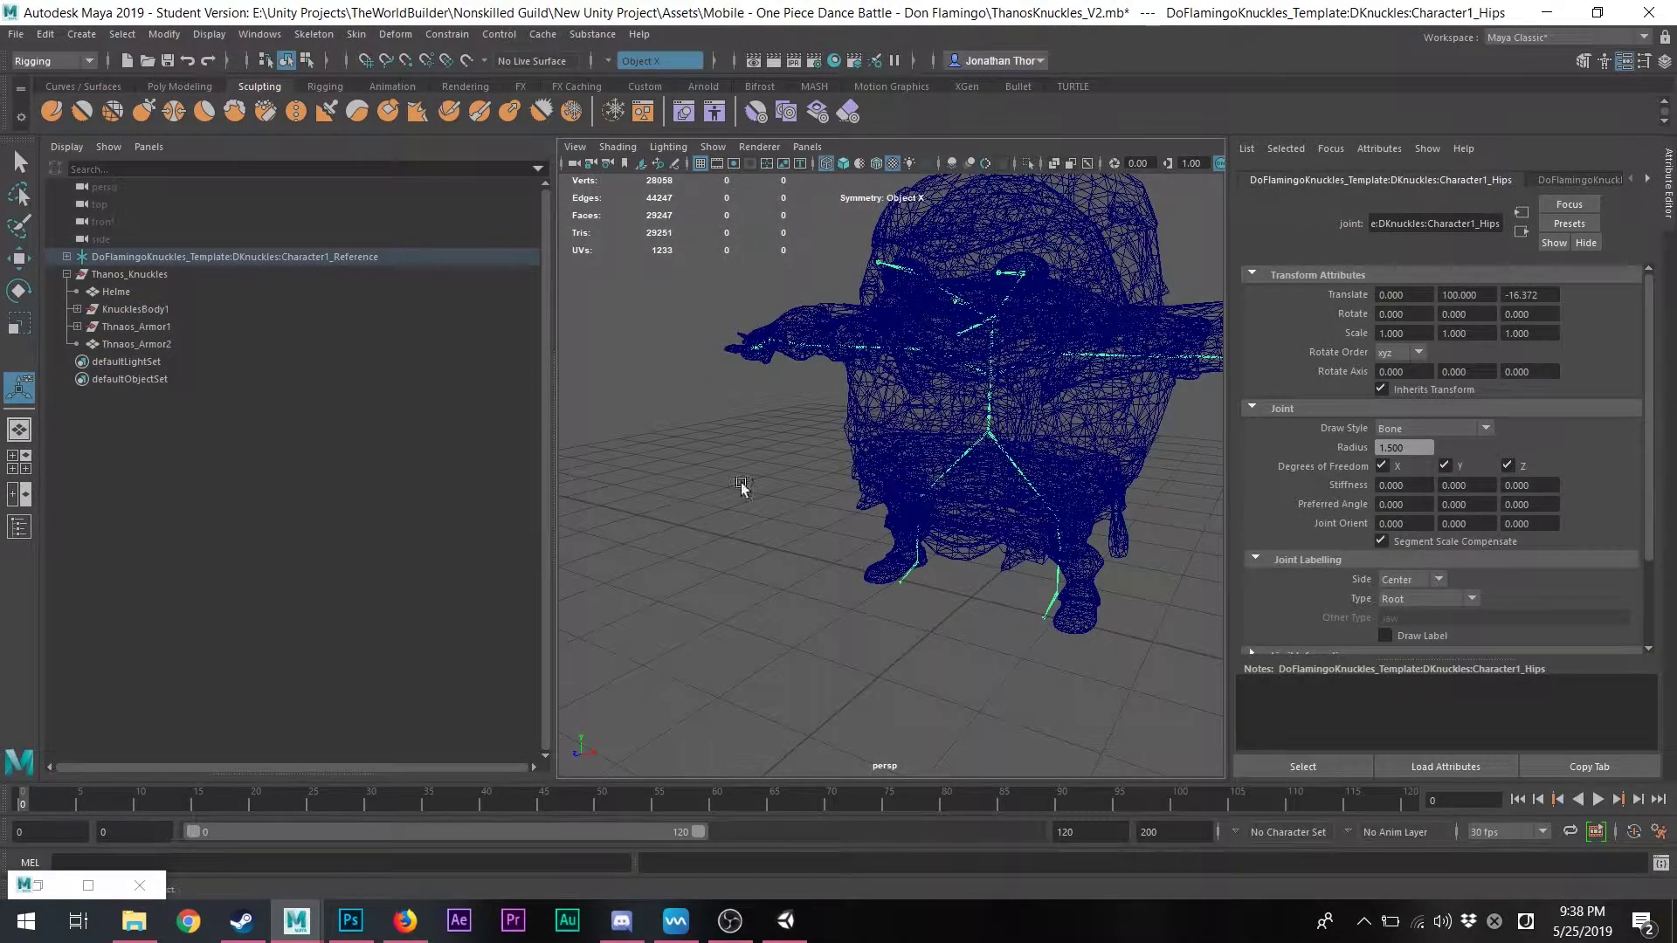
Show the model in shaded display and review the mesh Combine options with Thnaos_Armor2 selected
click(789, 434)
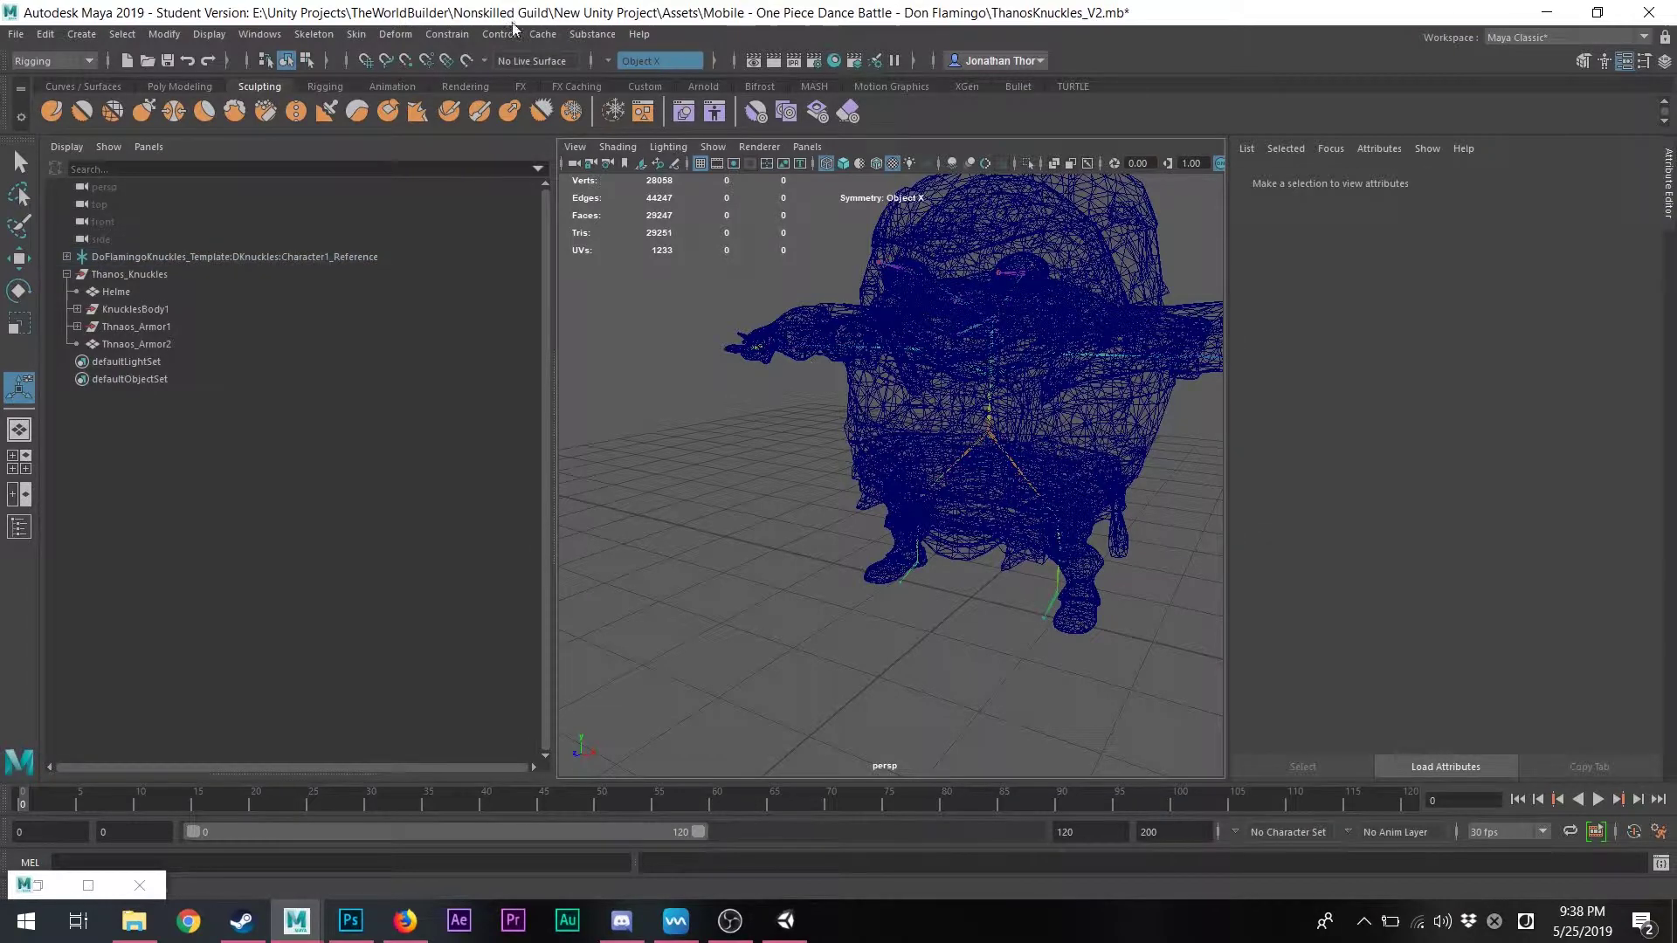
click(617, 146)
click(641, 196)
click(137, 344)
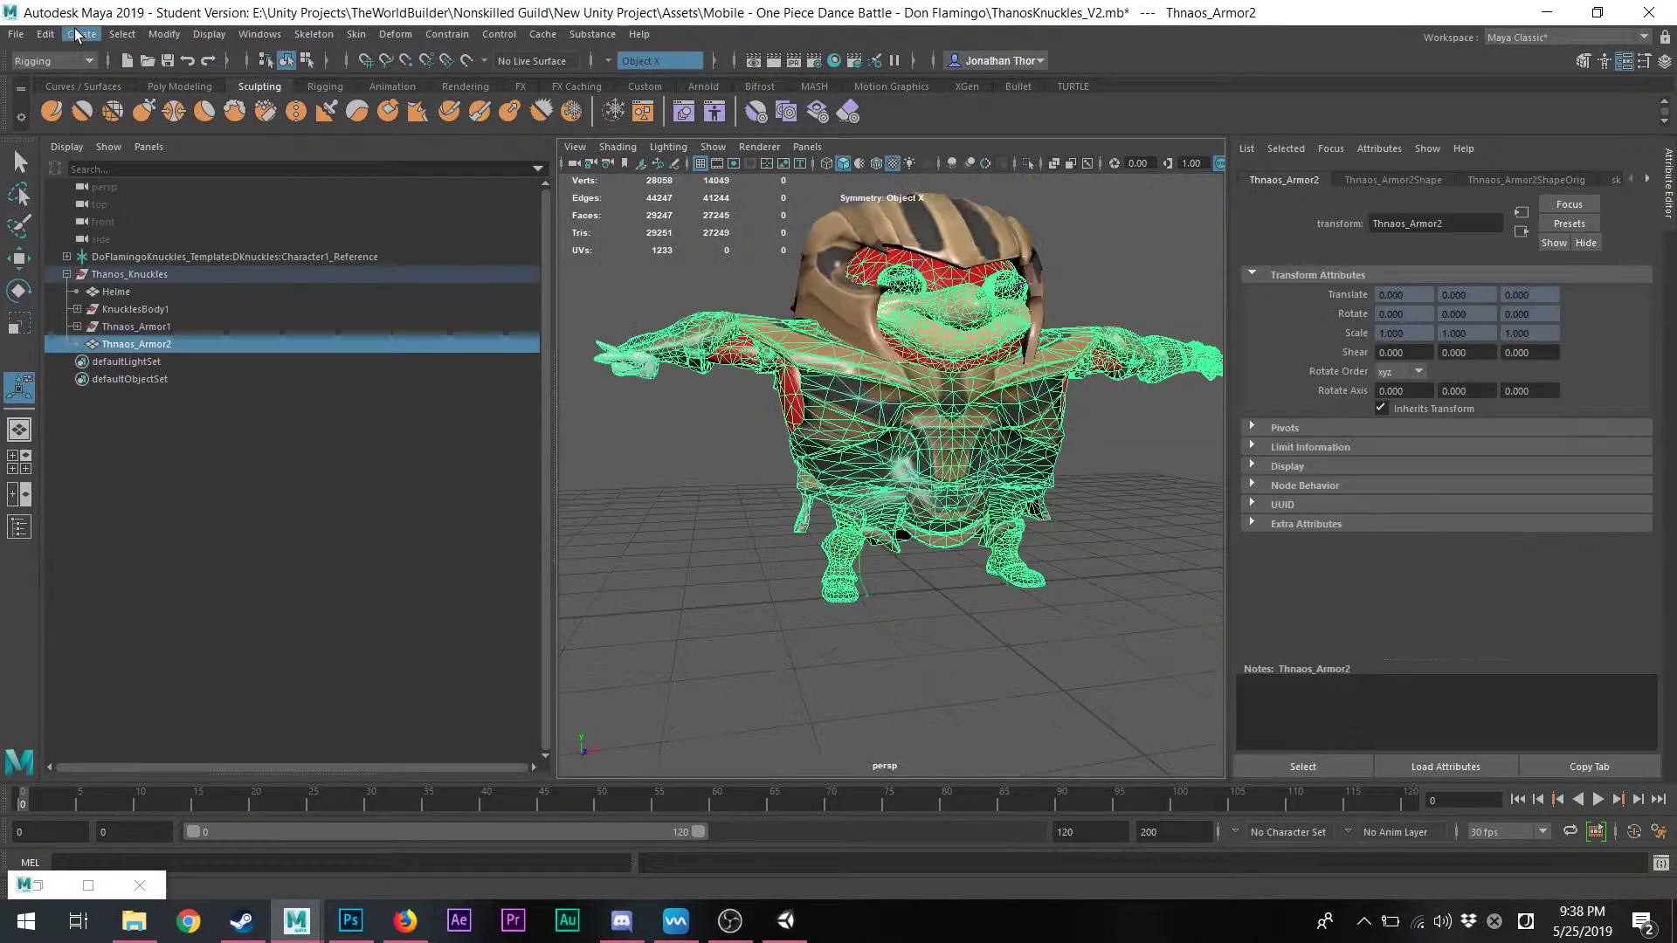
click(52, 61)
click(35, 80)
click(303, 35)
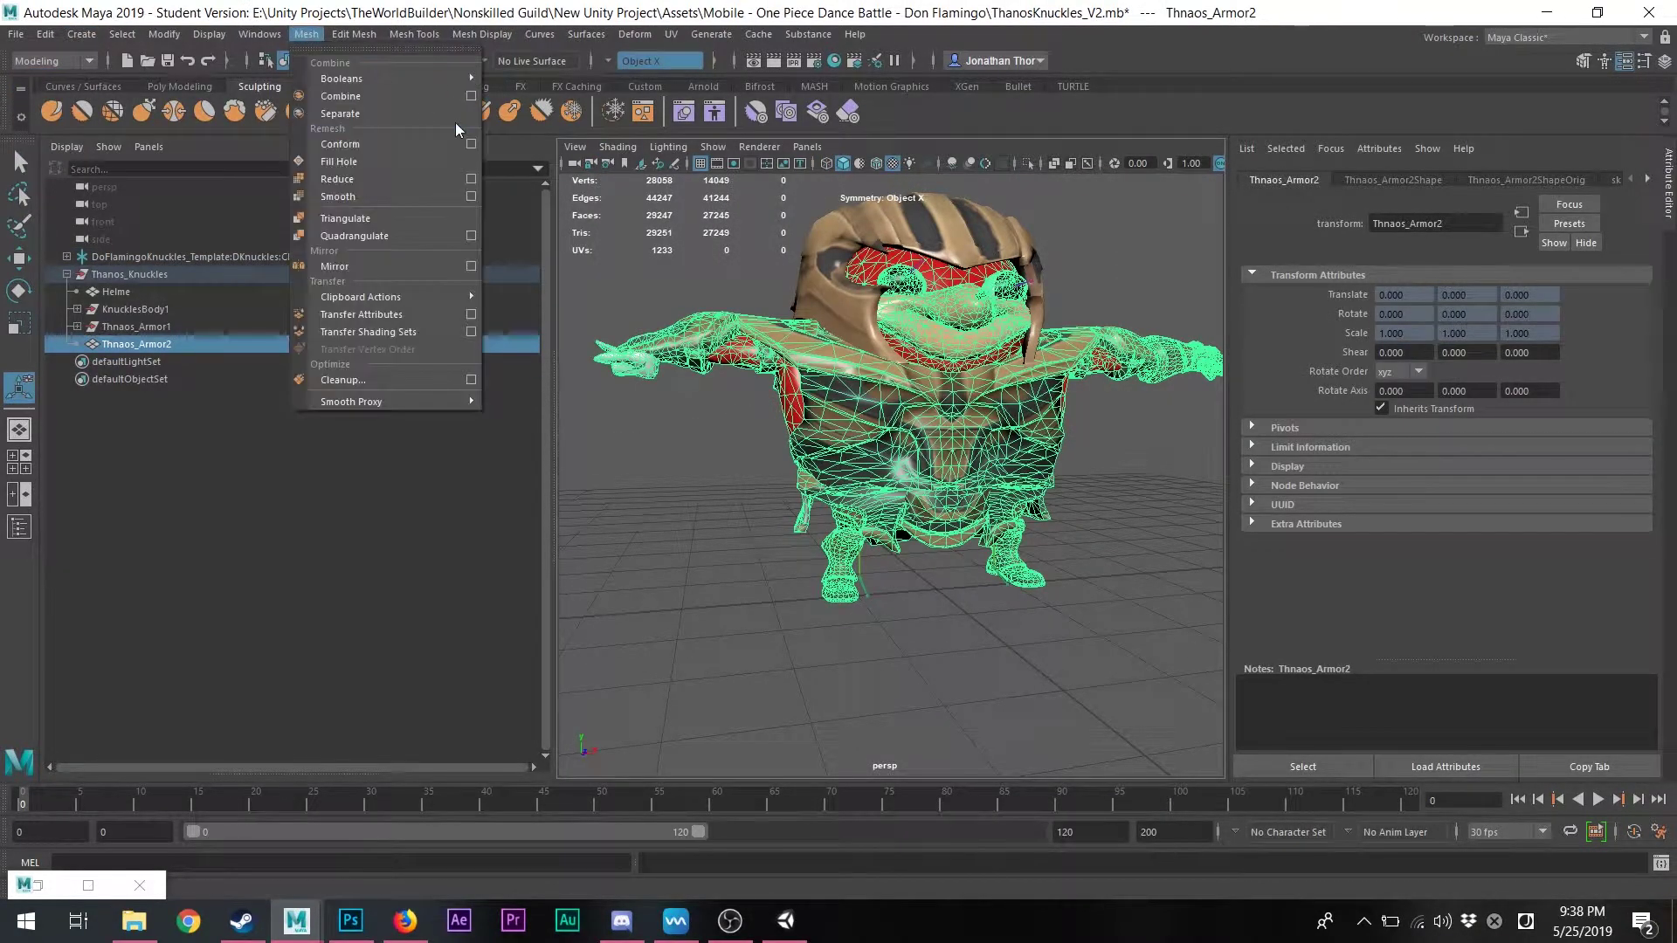
click(470, 96)
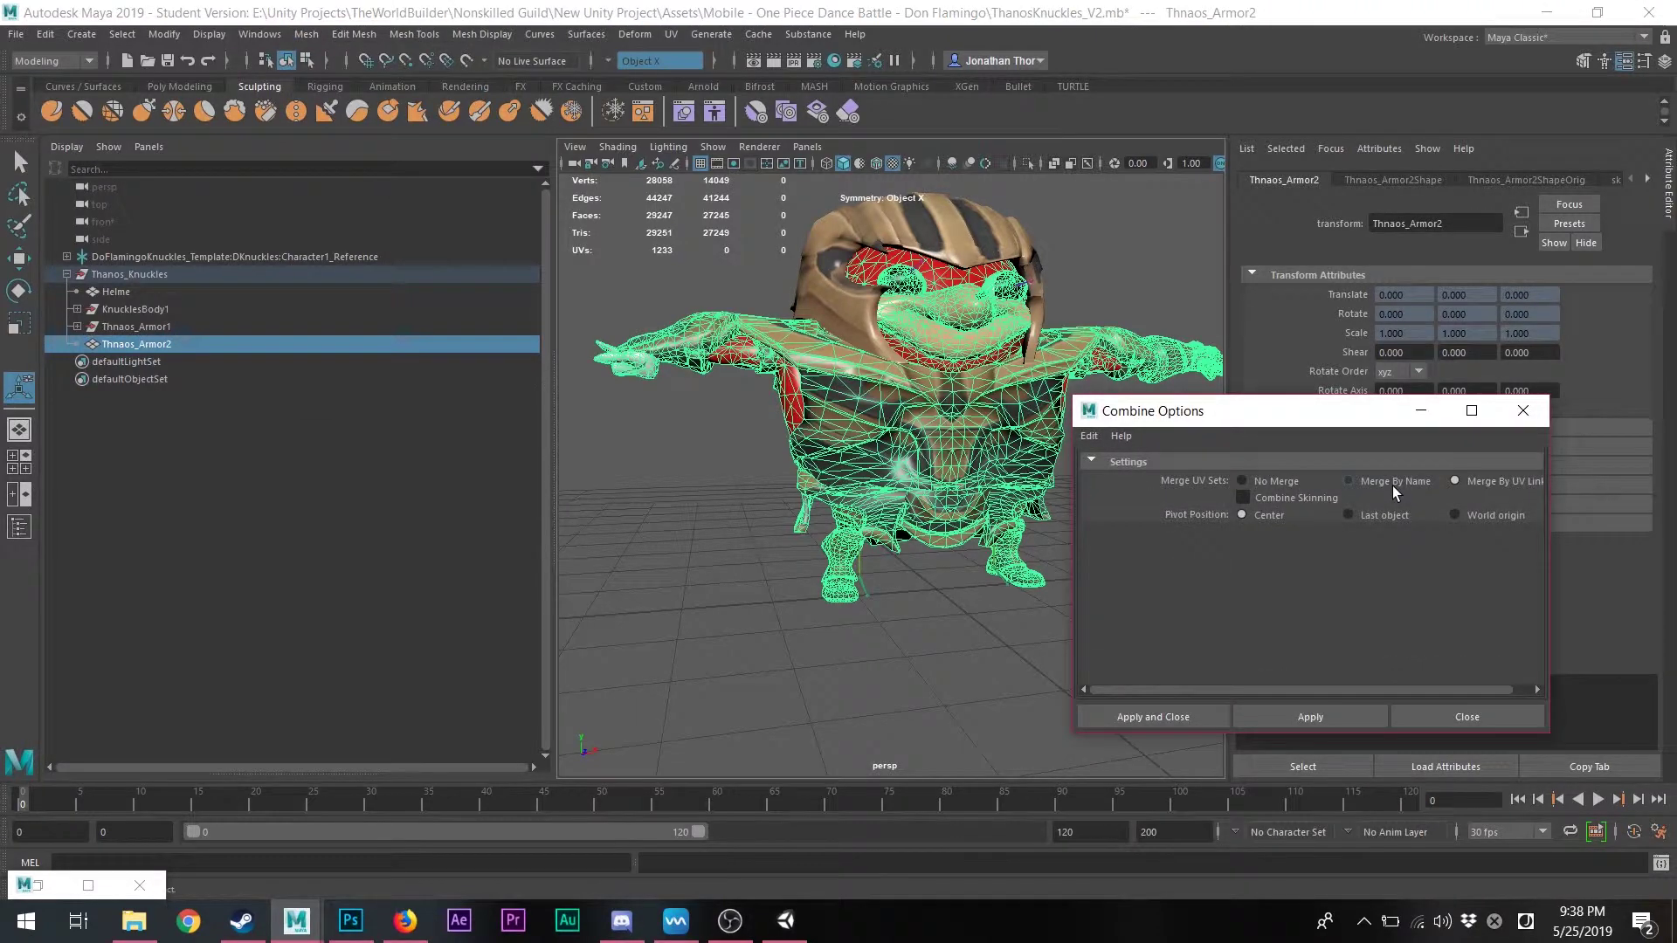
click(1528, 416)
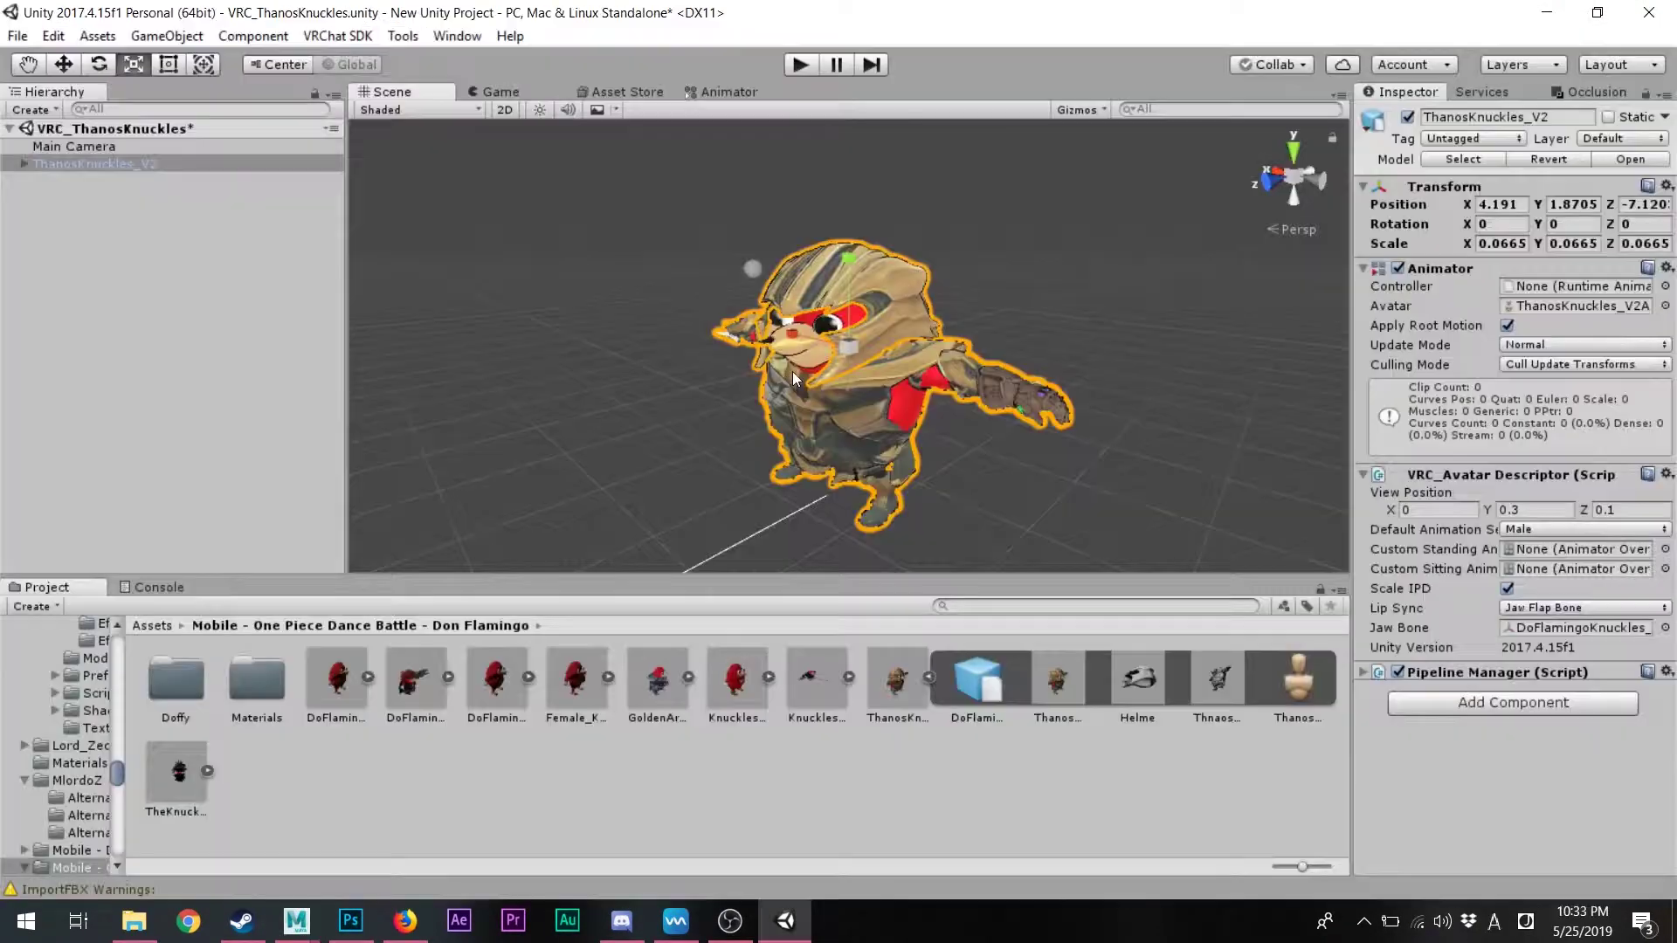
Switch to Unity, inspect the ThanosKnuckles_V2 avatar from several angles and open the VRChat SDK build control panel
alt+drag(792, 370, 892, 400)
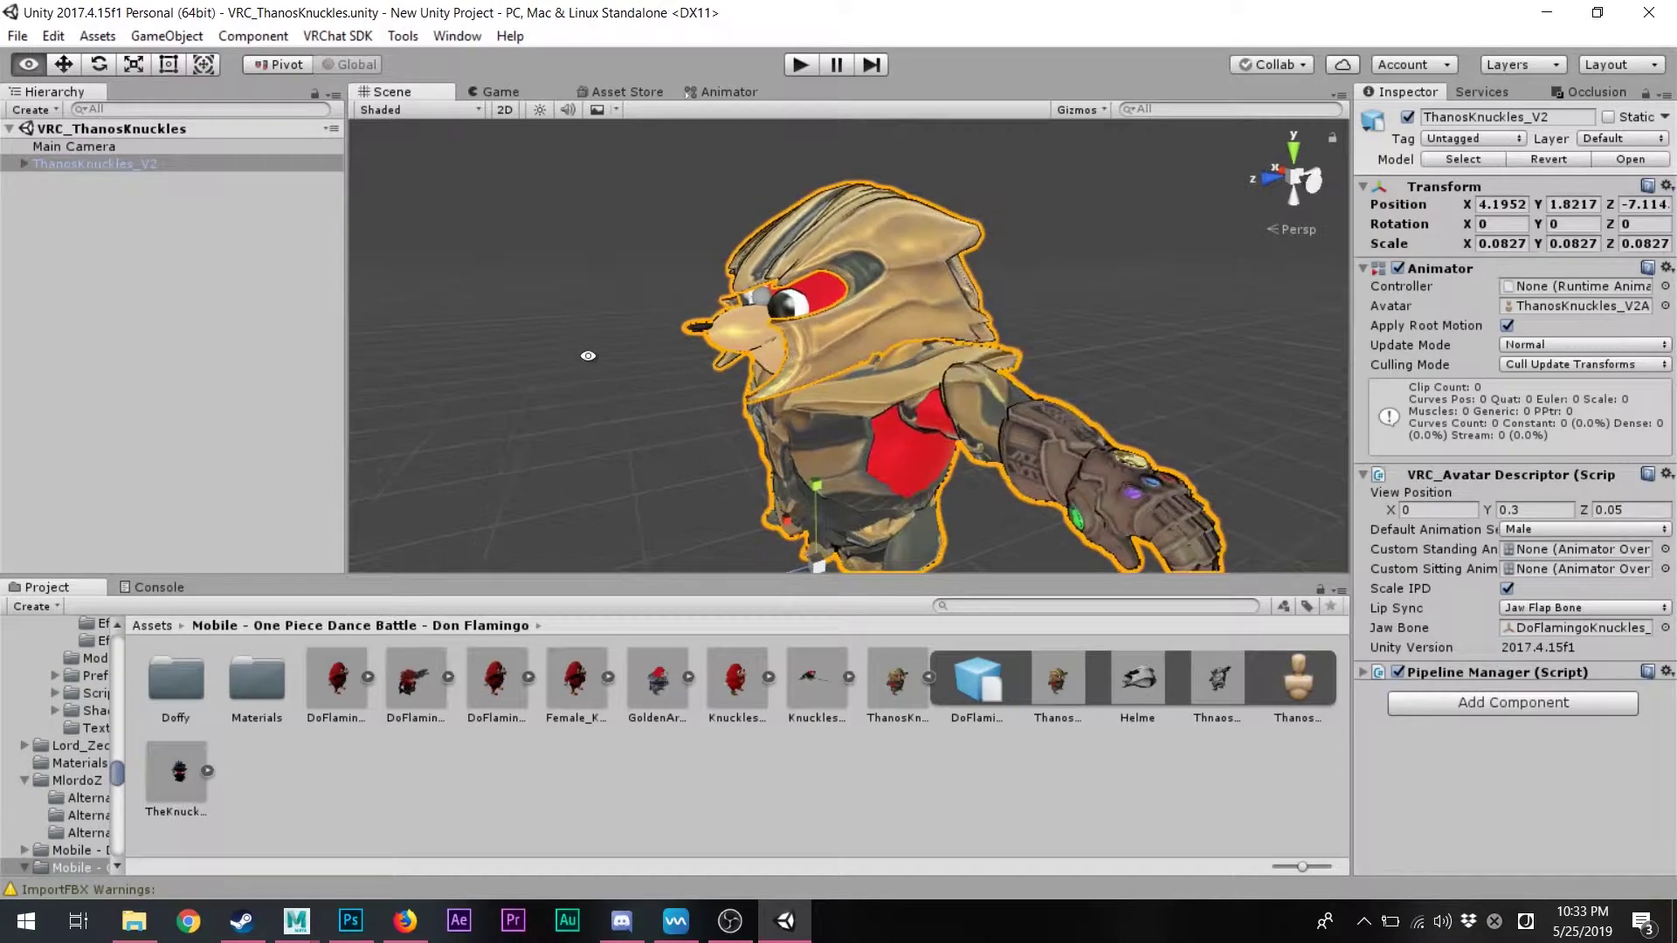
alt+drag(769, 349, 748, 268)
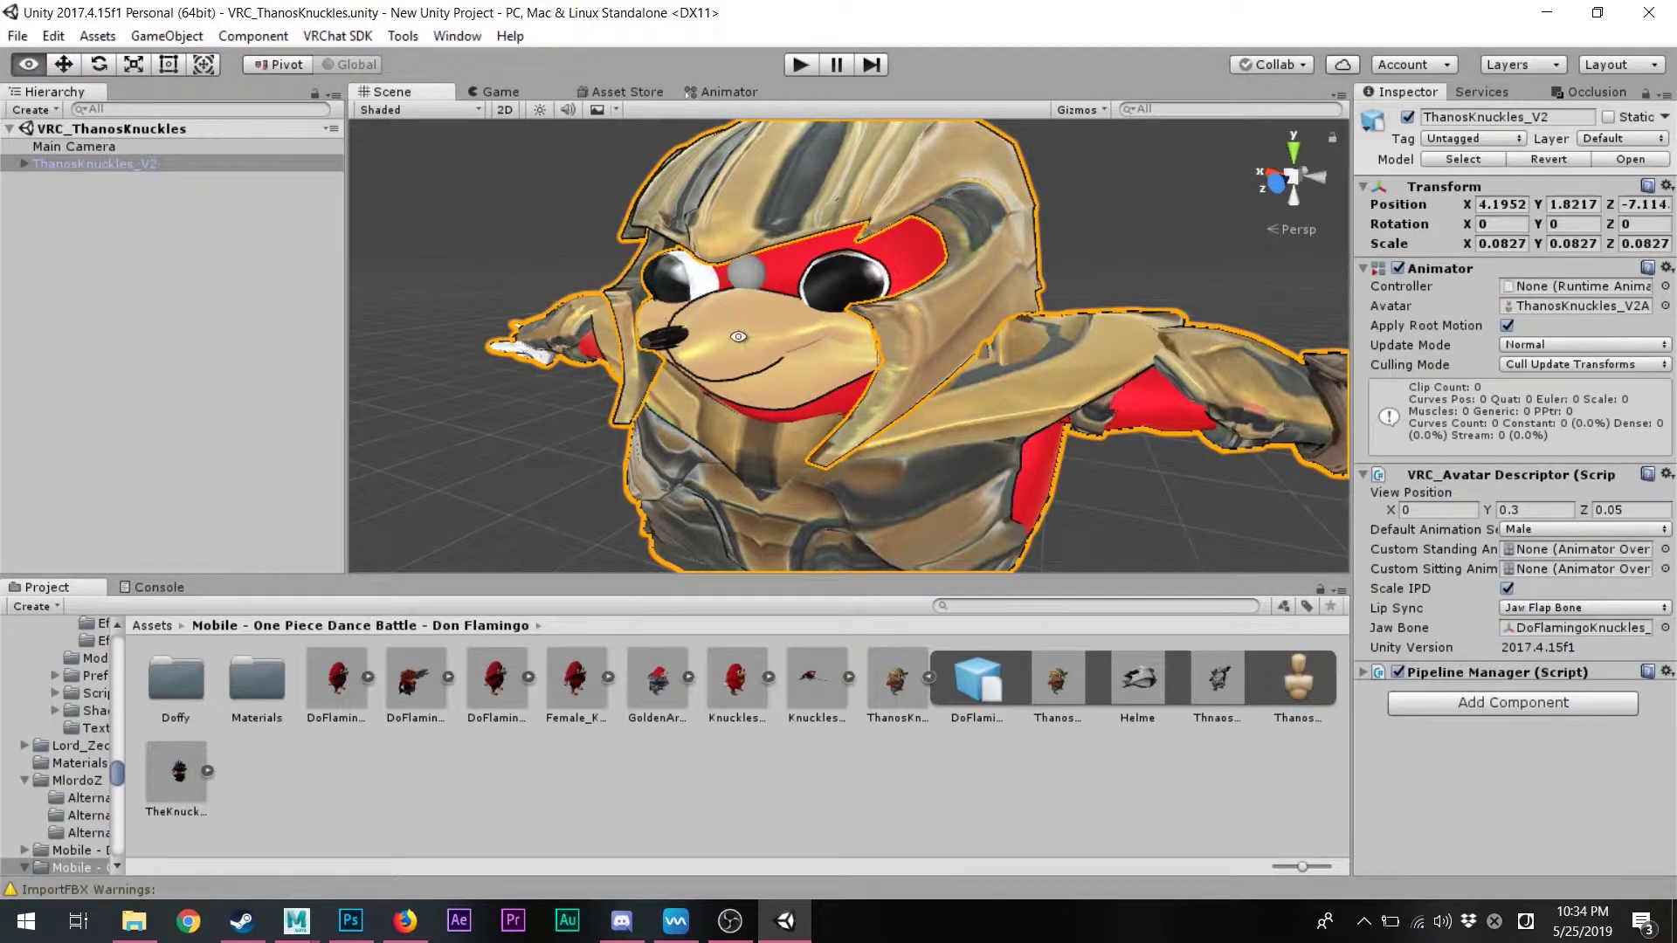
alt+drag(738, 336, 935, 325)
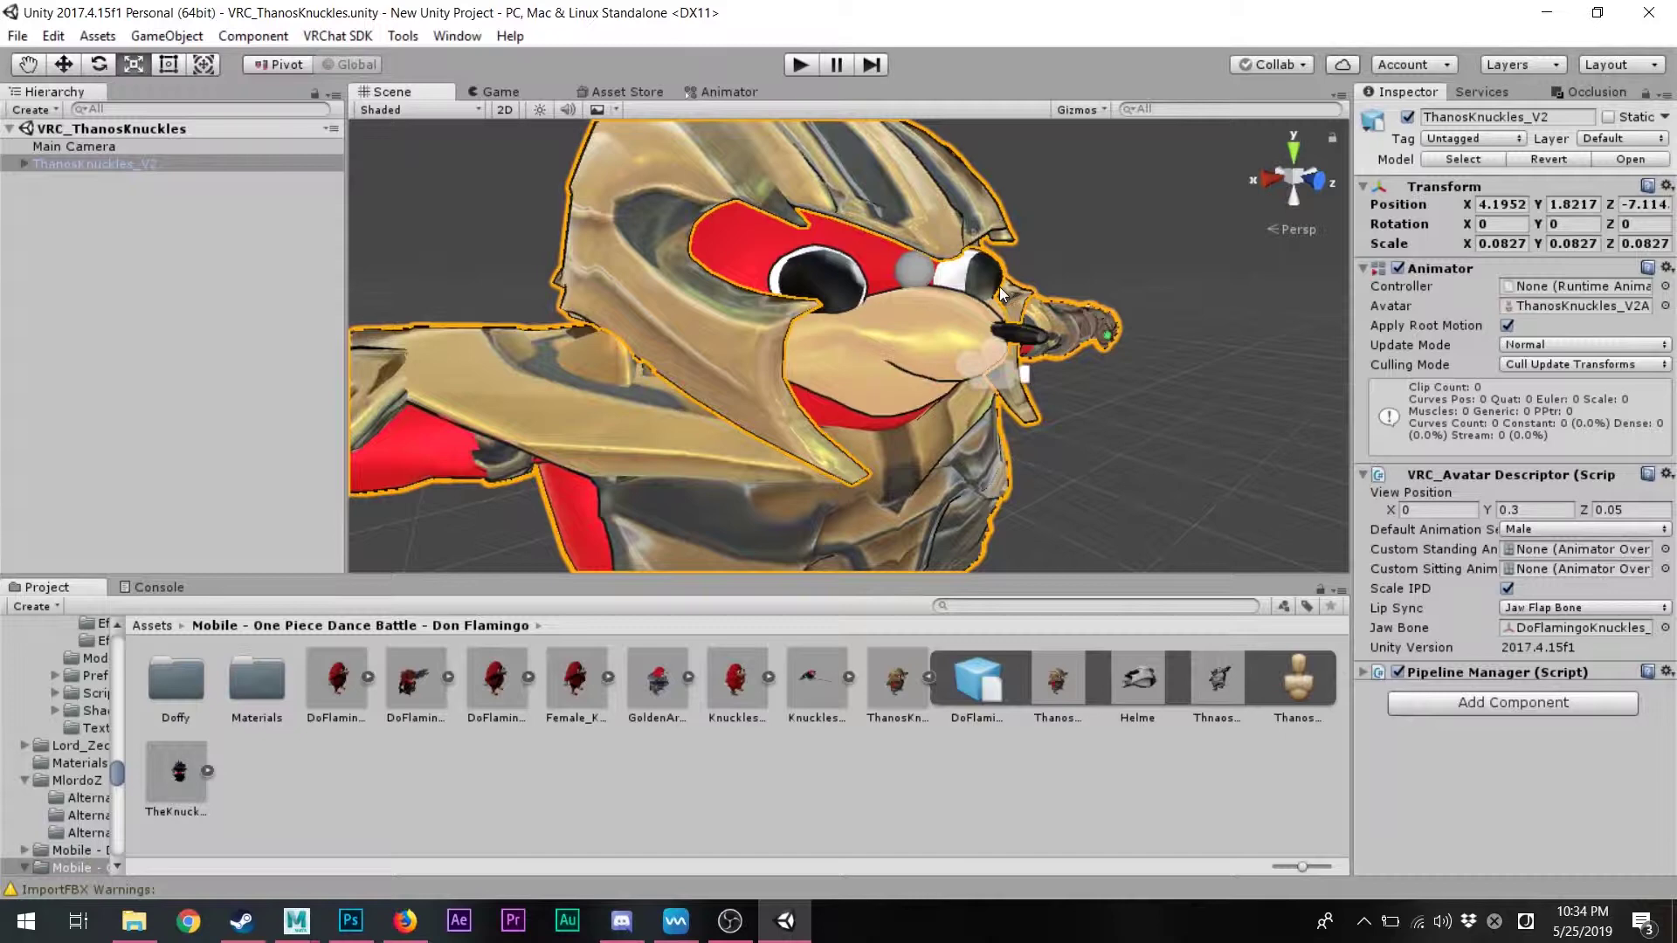
mouse_move(1001, 295)
alt+mouse_down()
mouse_move(564, 313)
mouse_move(986, 299)
alt+mouse_up()
click(337, 36)
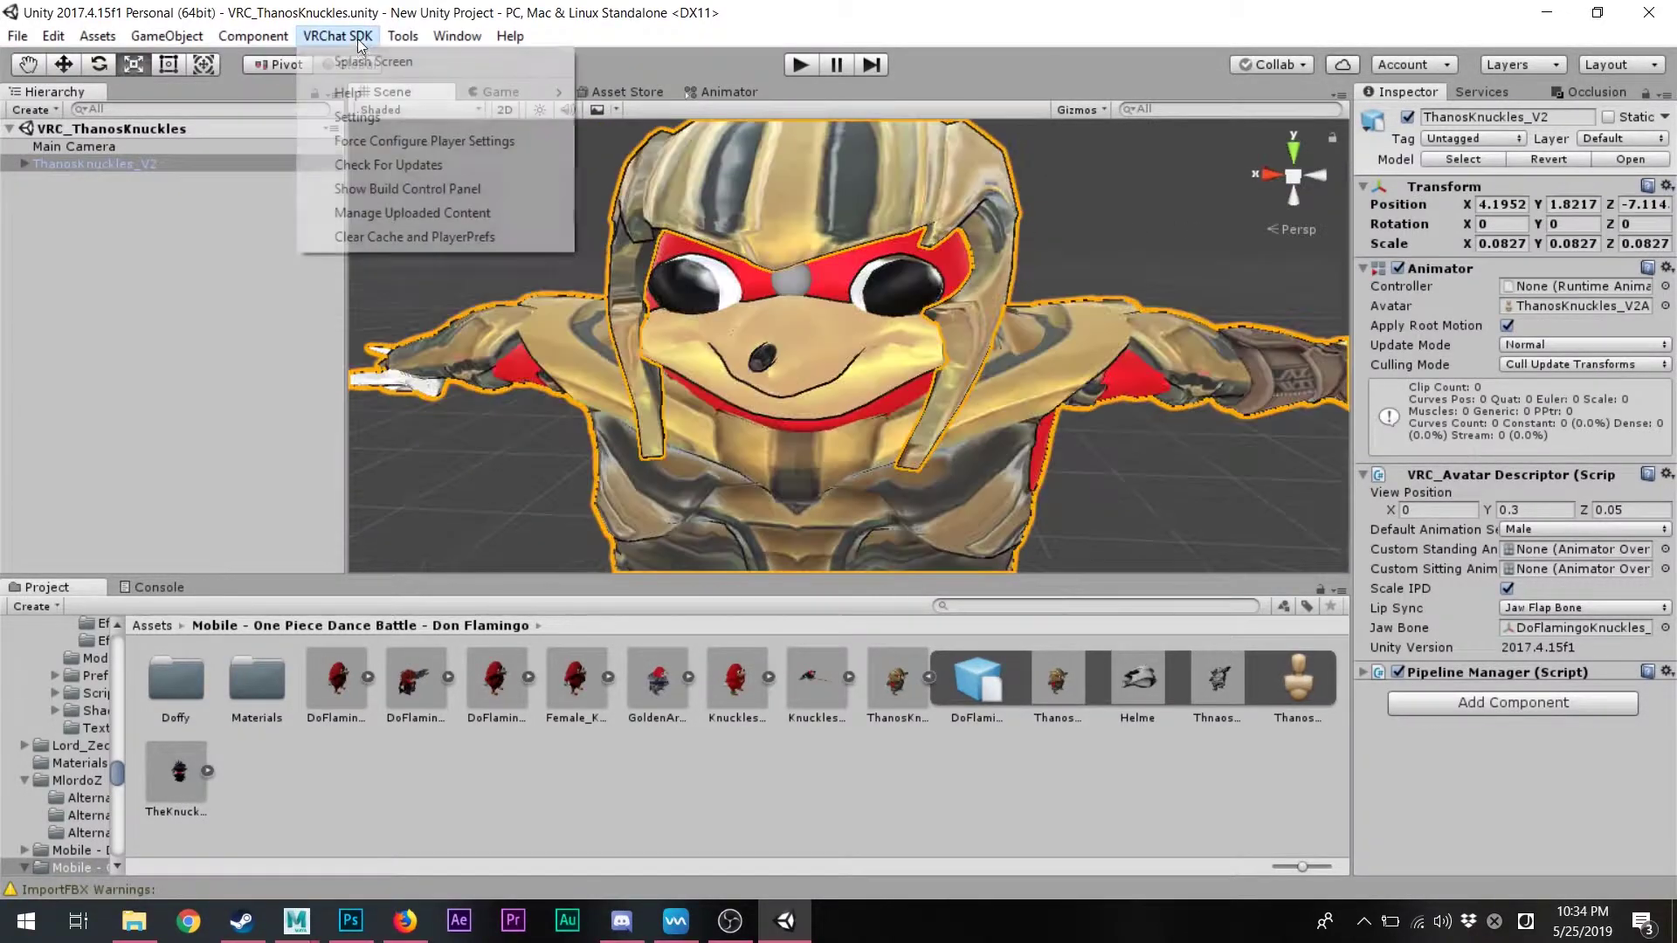
click(378, 190)
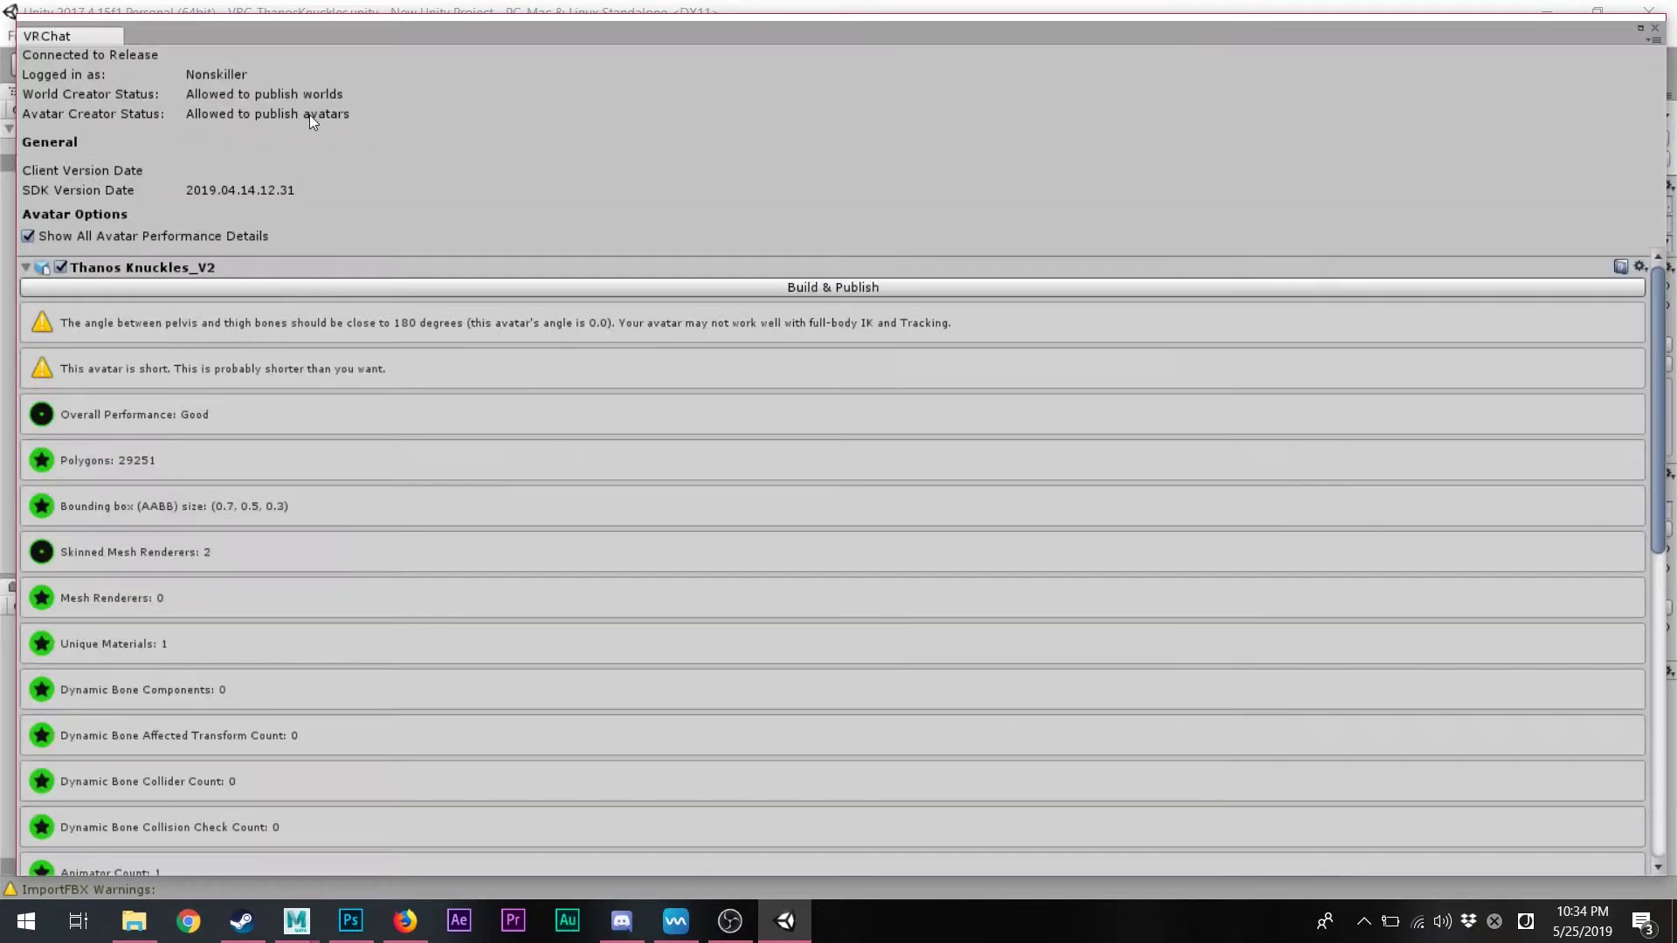
drag(408, 32, 534, 22)
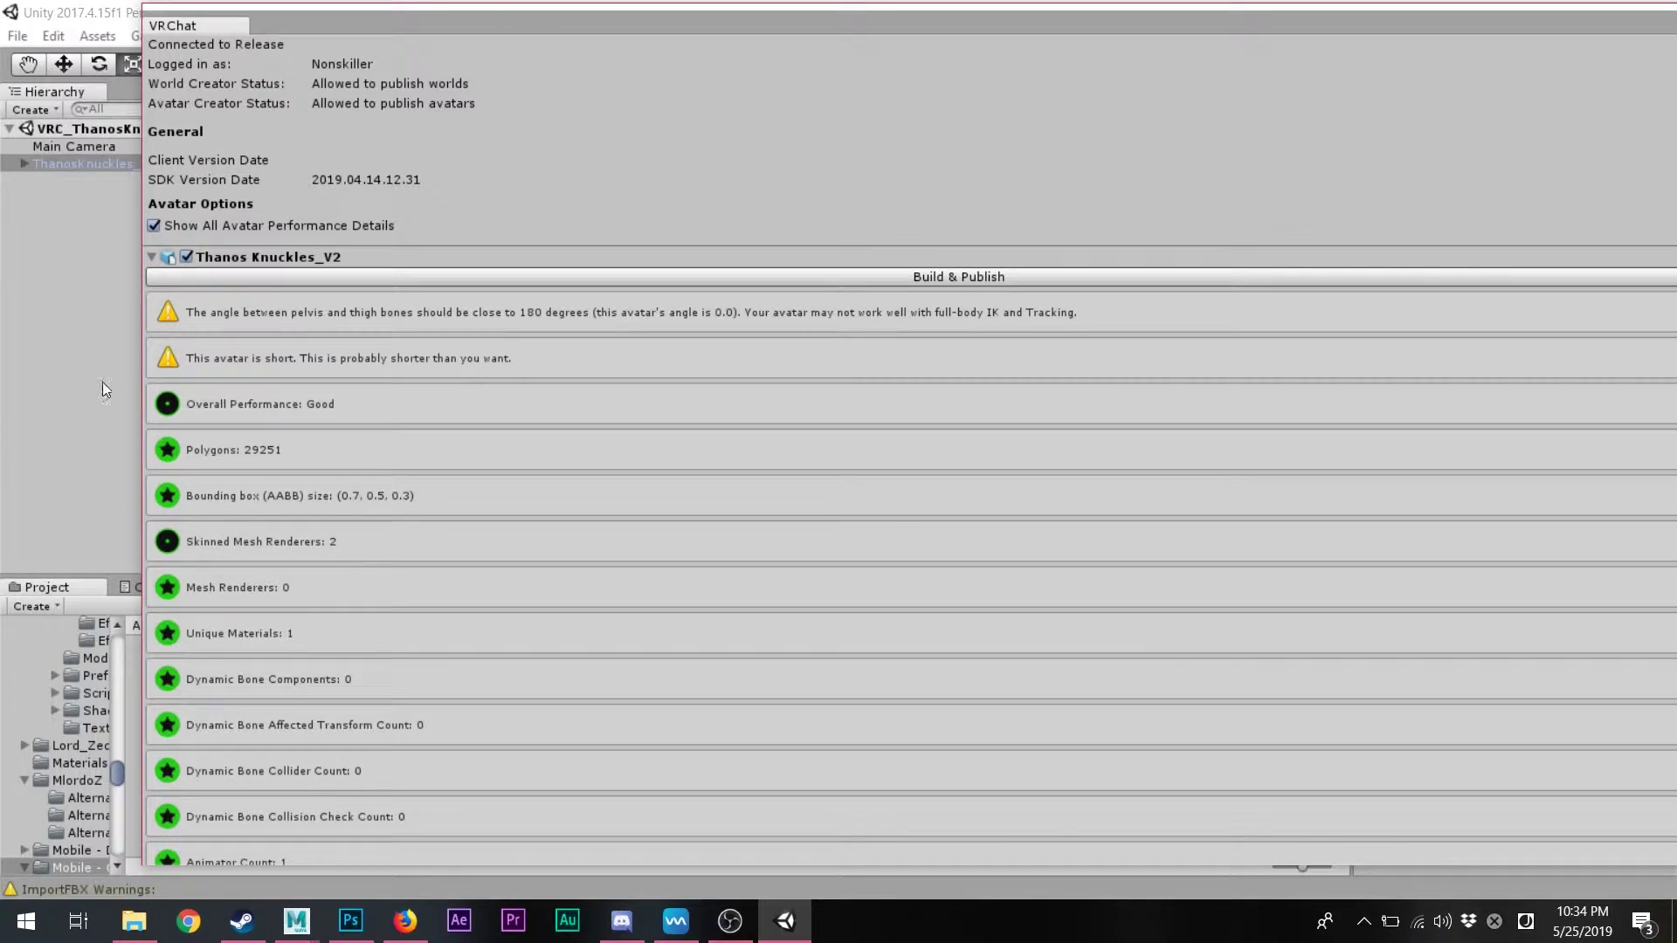
Expand the ThanosKnuckles_V2 hierarchy, review the avatar's full list of performance details and close the control panel
click(21, 165)
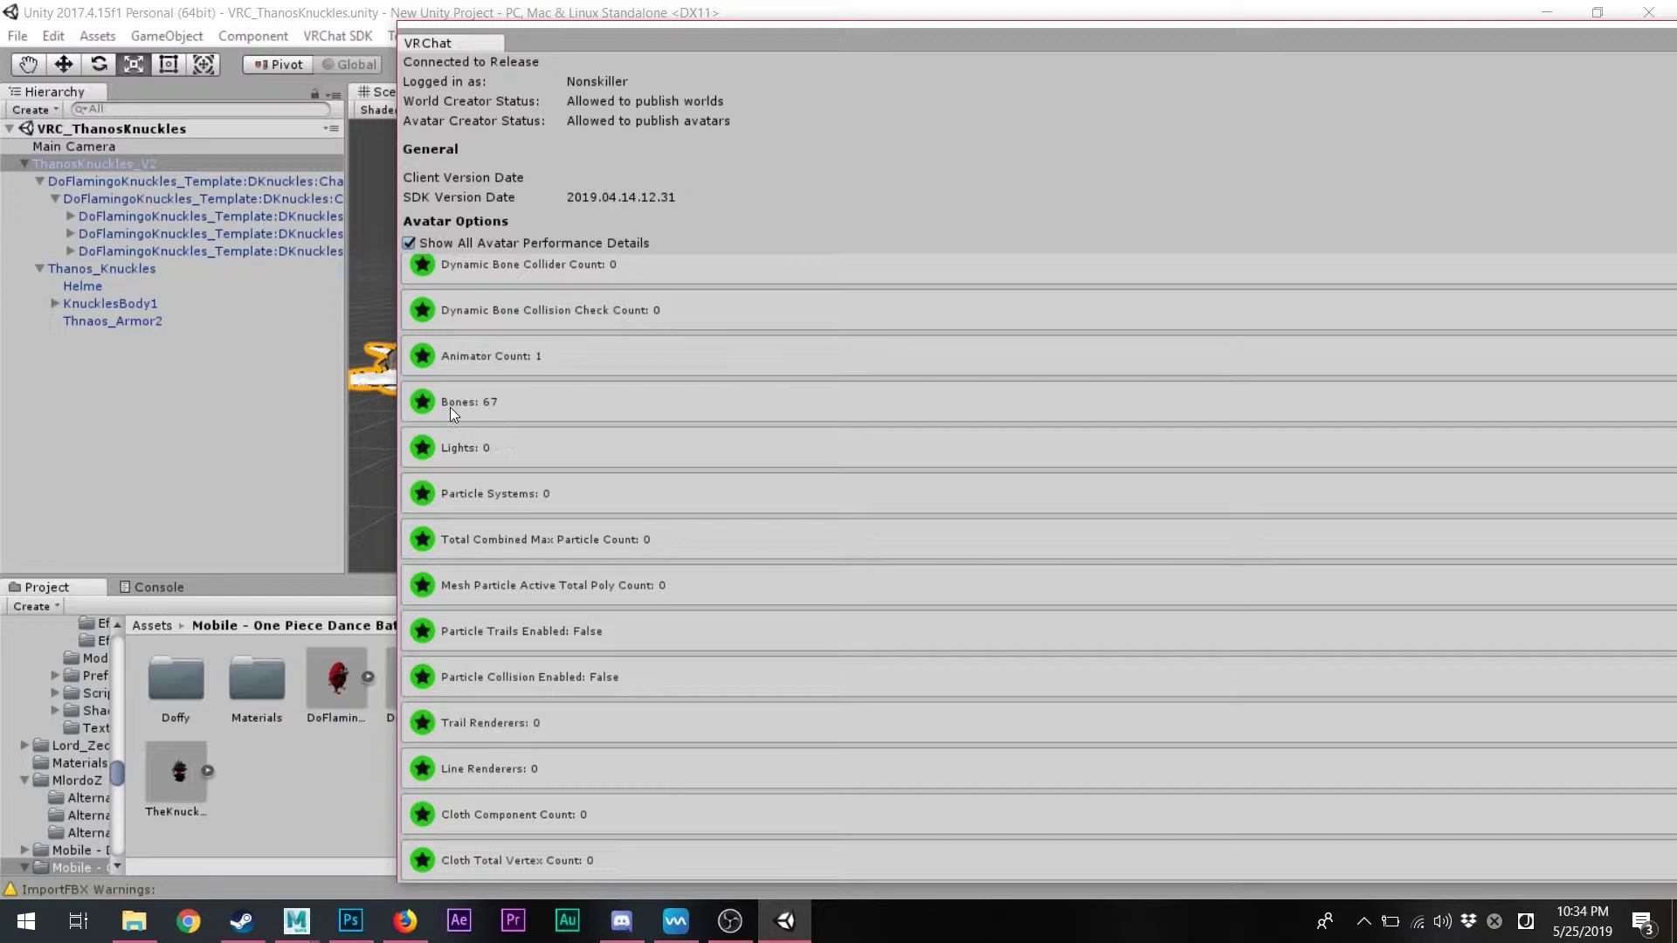
scroll(532, 484, down, 3)
scroll(548, 548, up, 10)
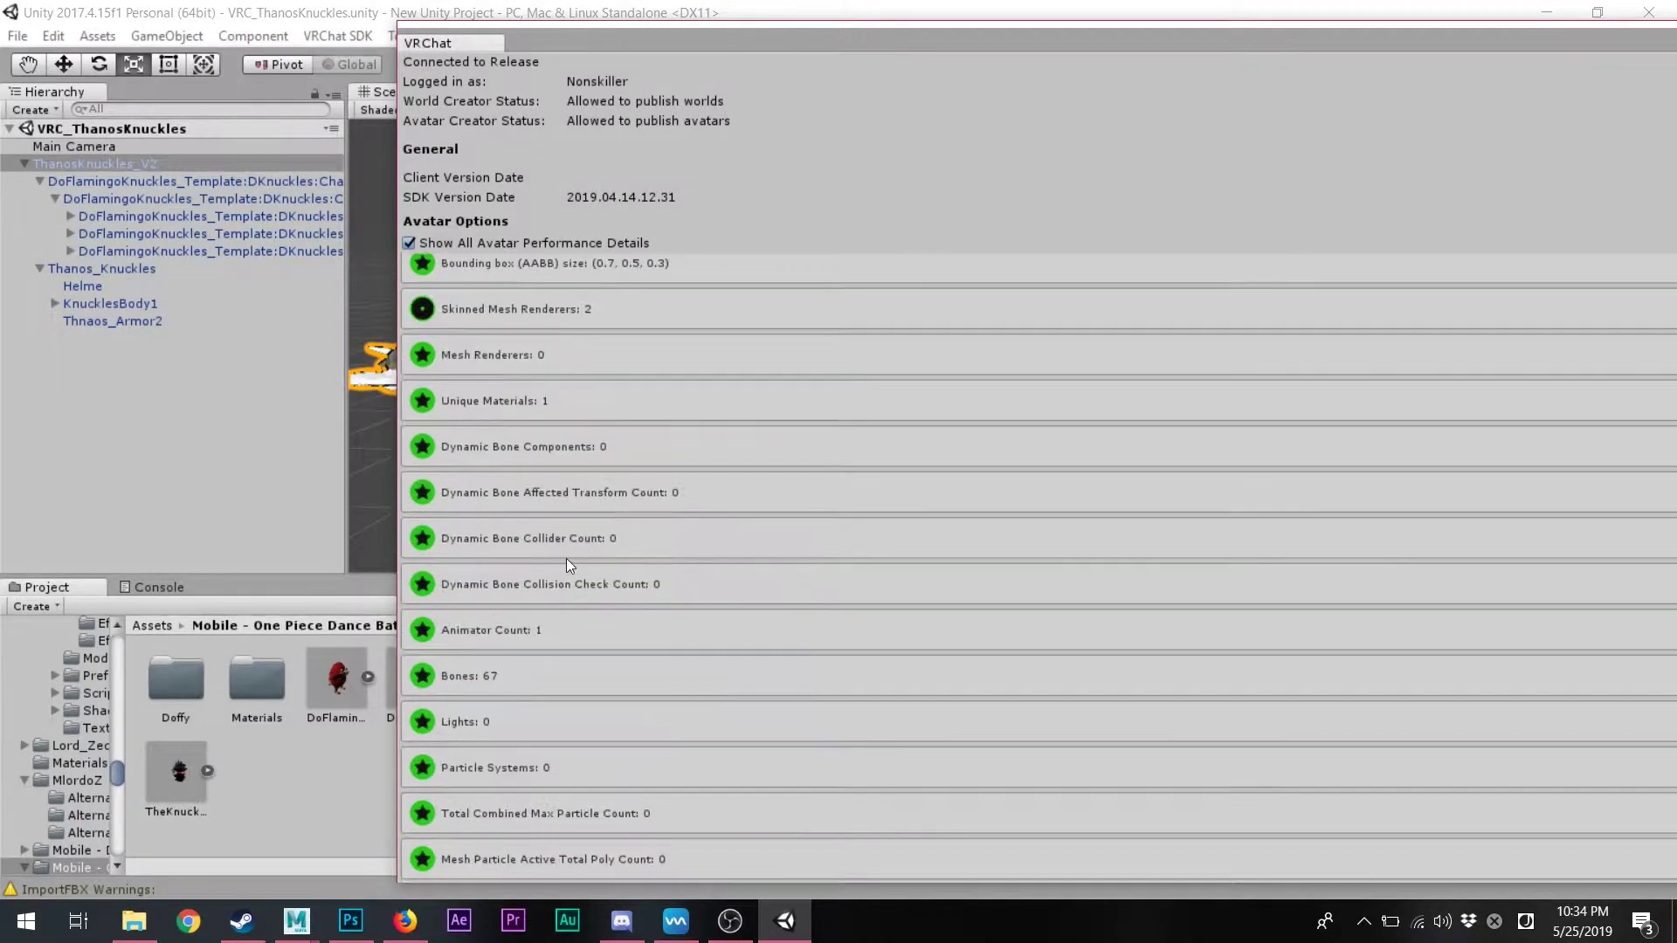
scroll(567, 559, up, 1)
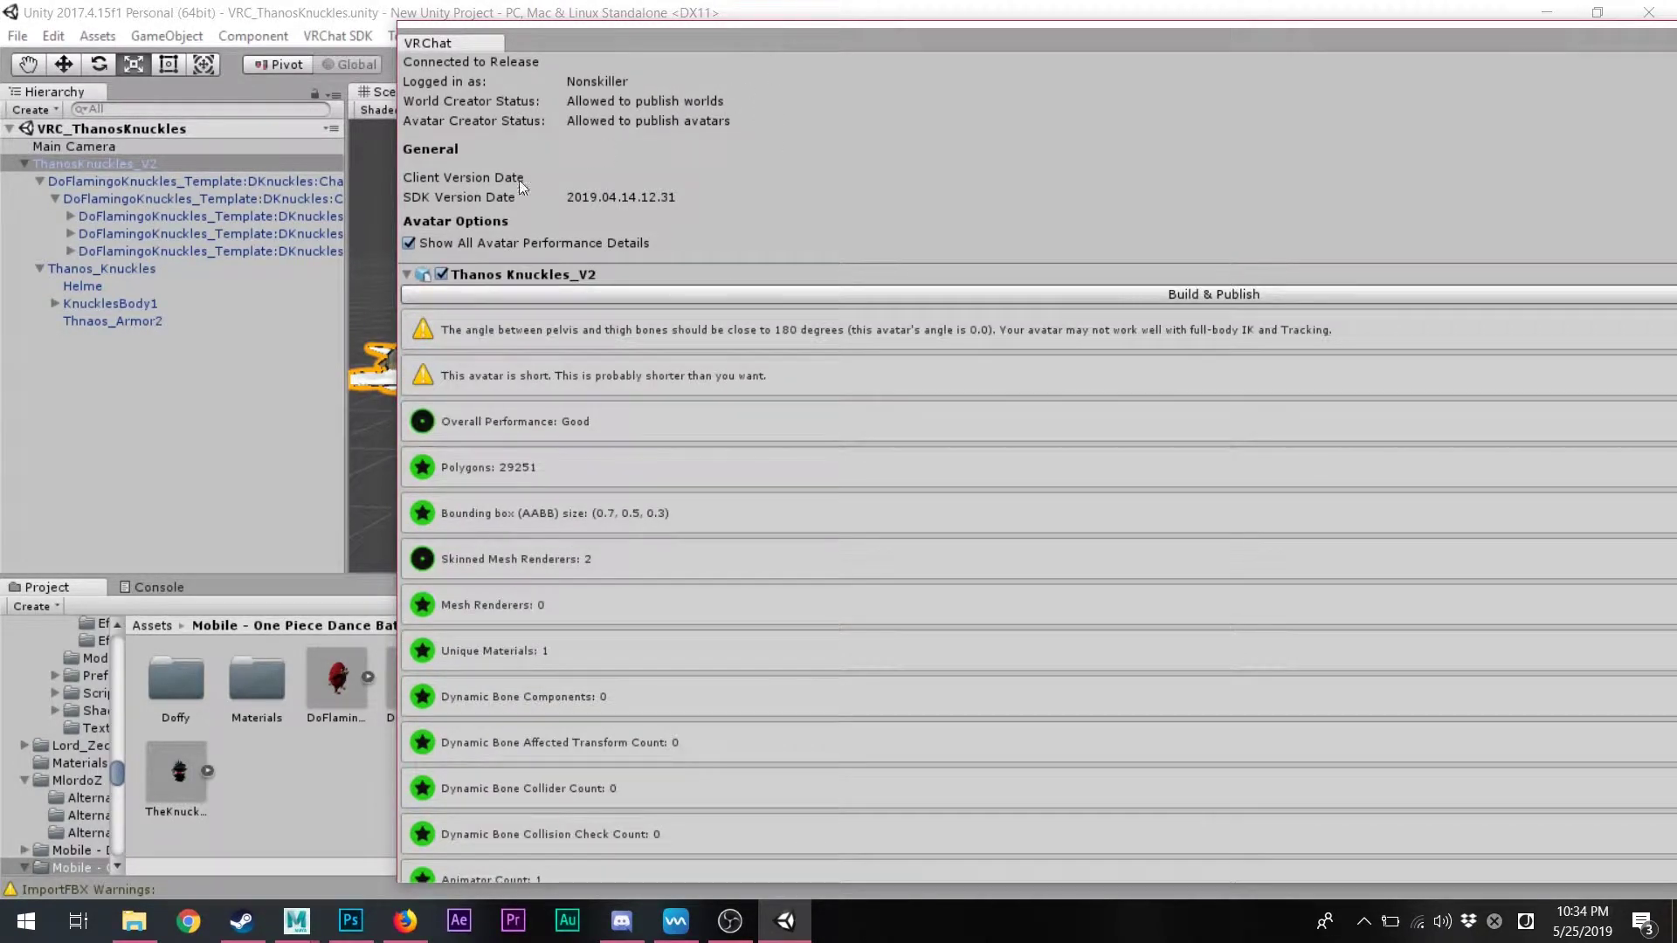
drag(814, 44, 264, 481)
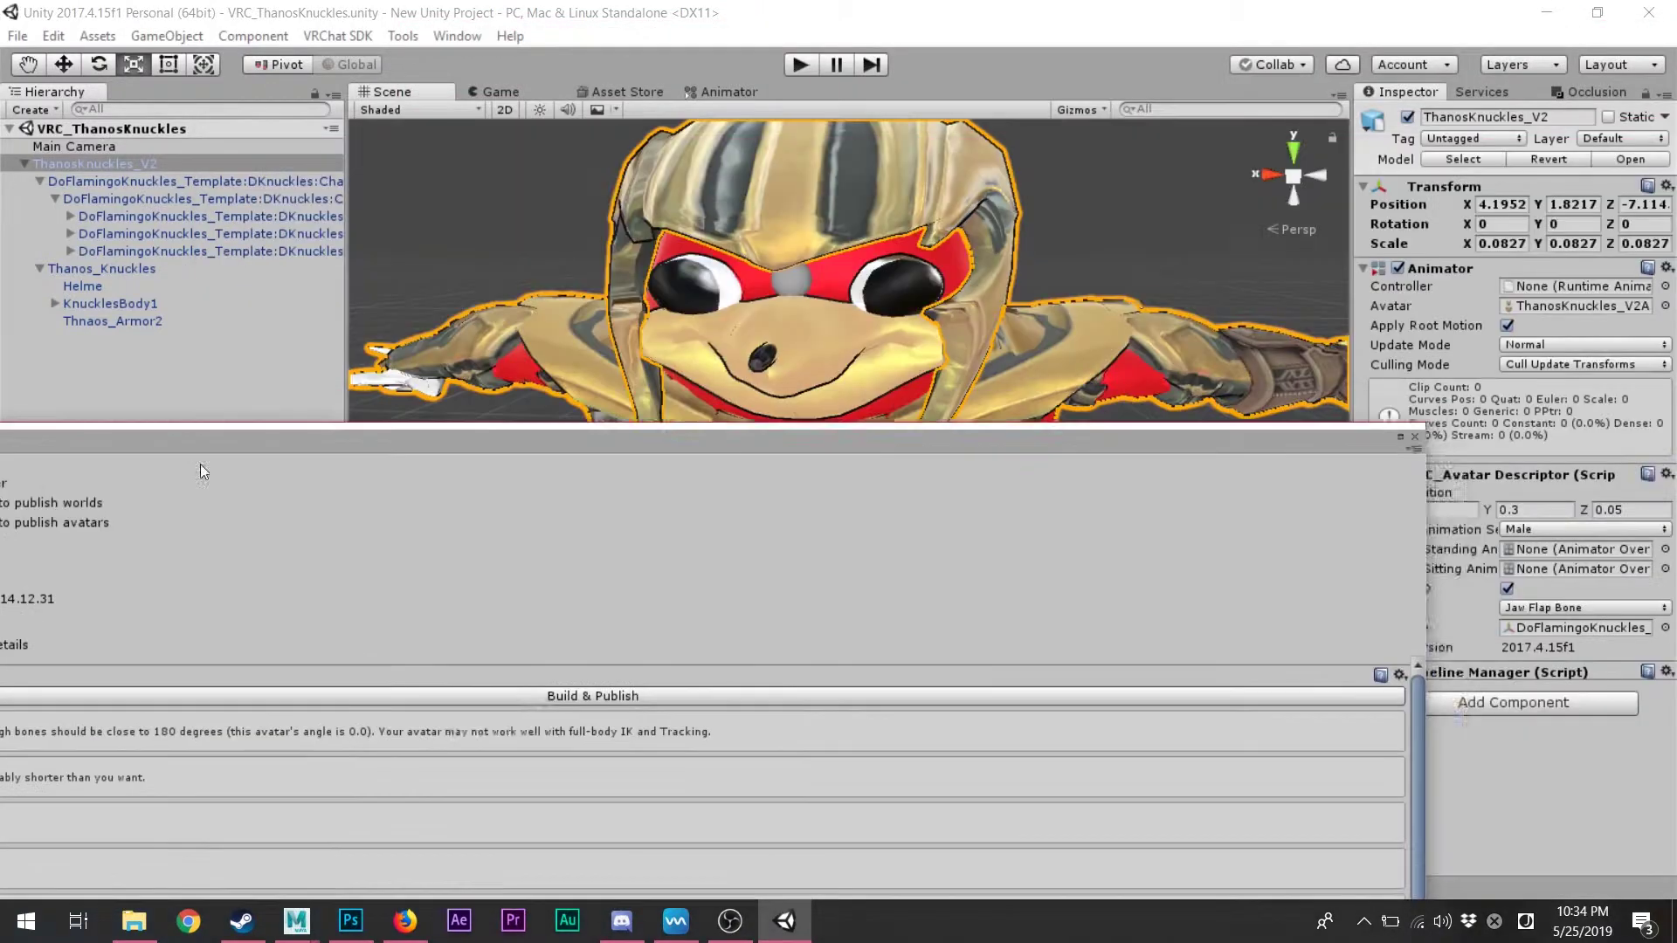
click(1452, 470)
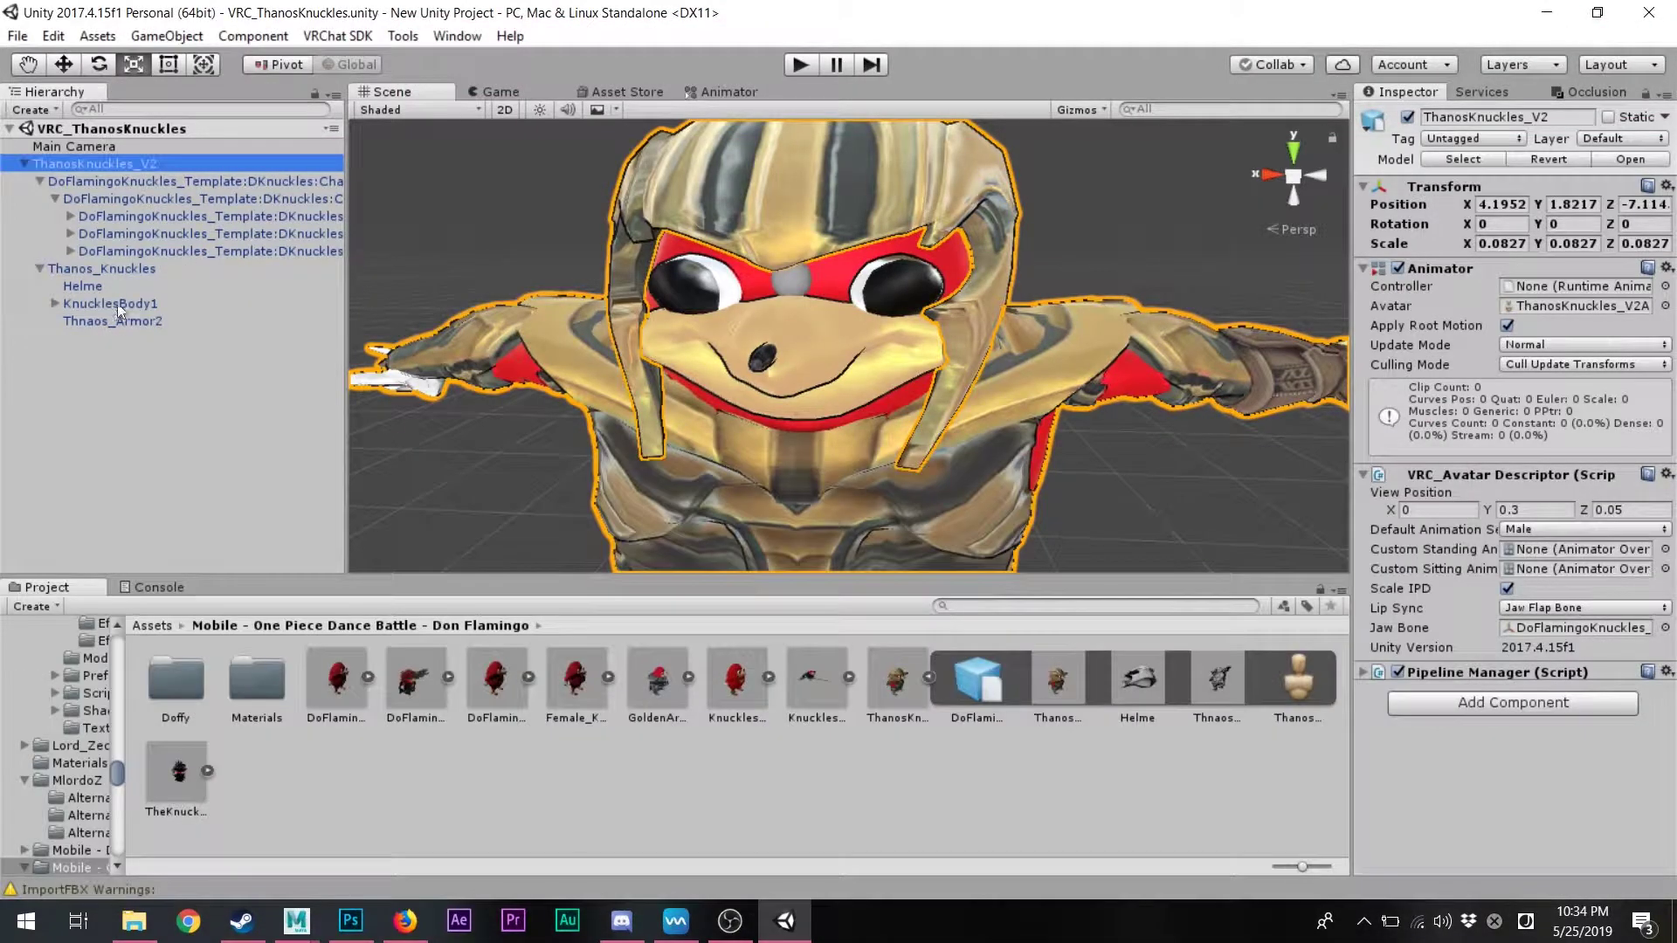
Deactivate the Helme object under Thanos_Knuckles so the avatar has no helmet
click(83, 286)
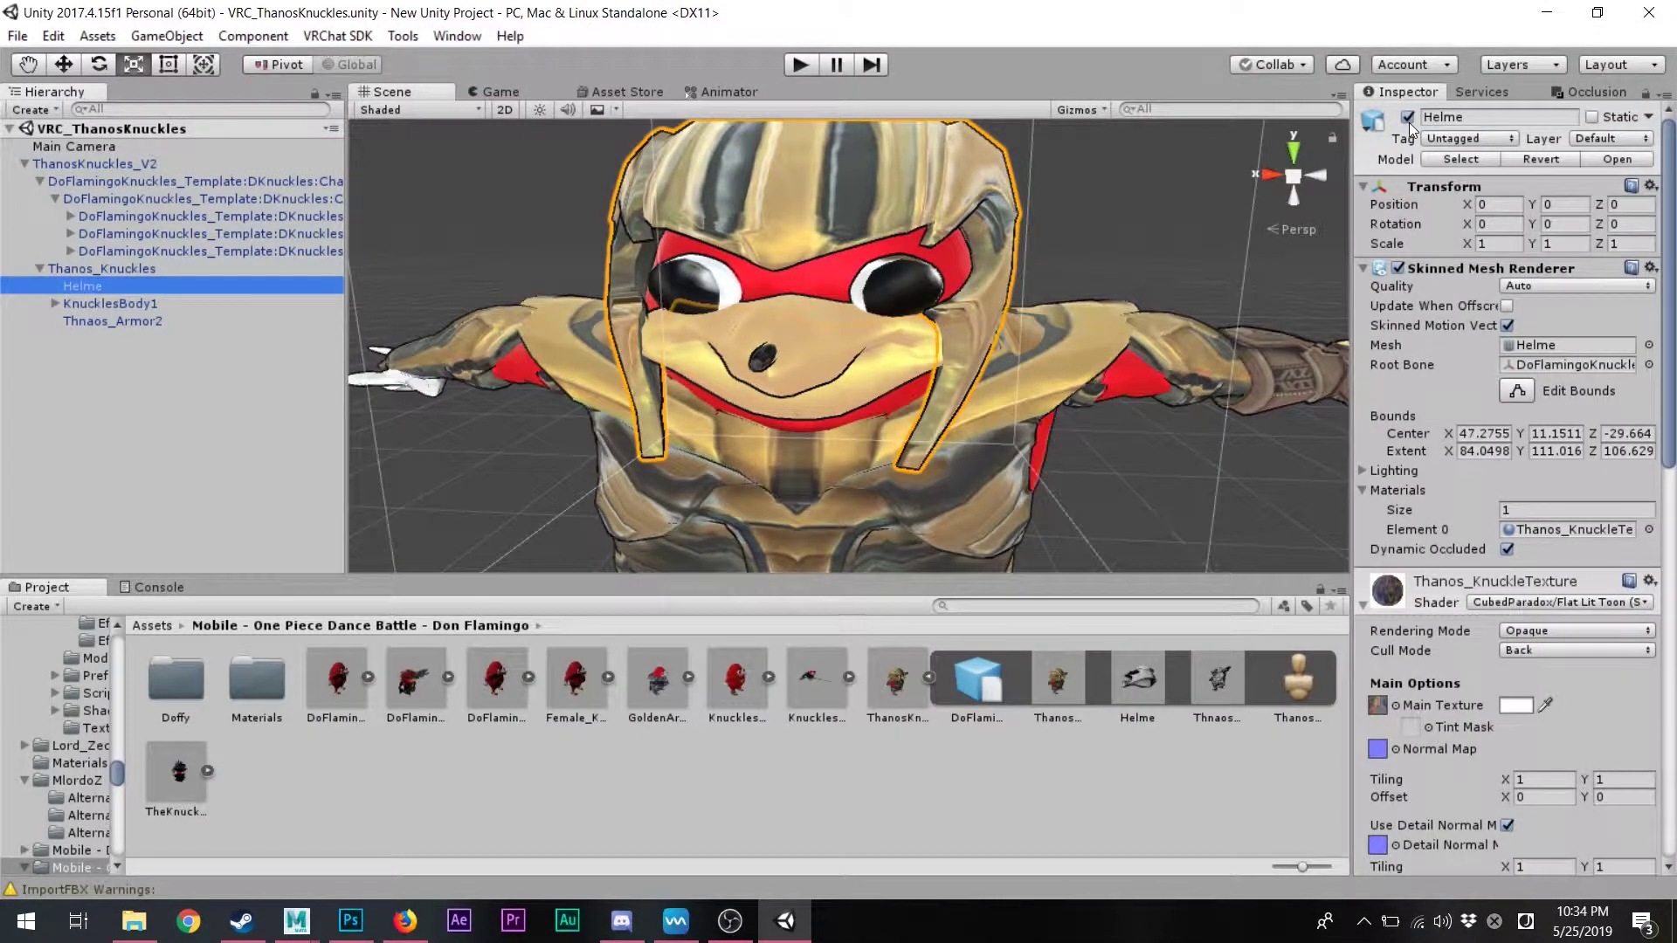
click(1407, 118)
click(435, 206)
click(769, 212)
Examine the avatar without its helmet from the front and the sides, including the armor and gauntlet
mouse_move(768, 212)
alt+mouse_down()
mouse_move(873, 218)
mouse_move(777, 227)
alt+mouse_up()
click(1004, 236)
alt+drag(920, 240, 840, 209)
click(837, 207)
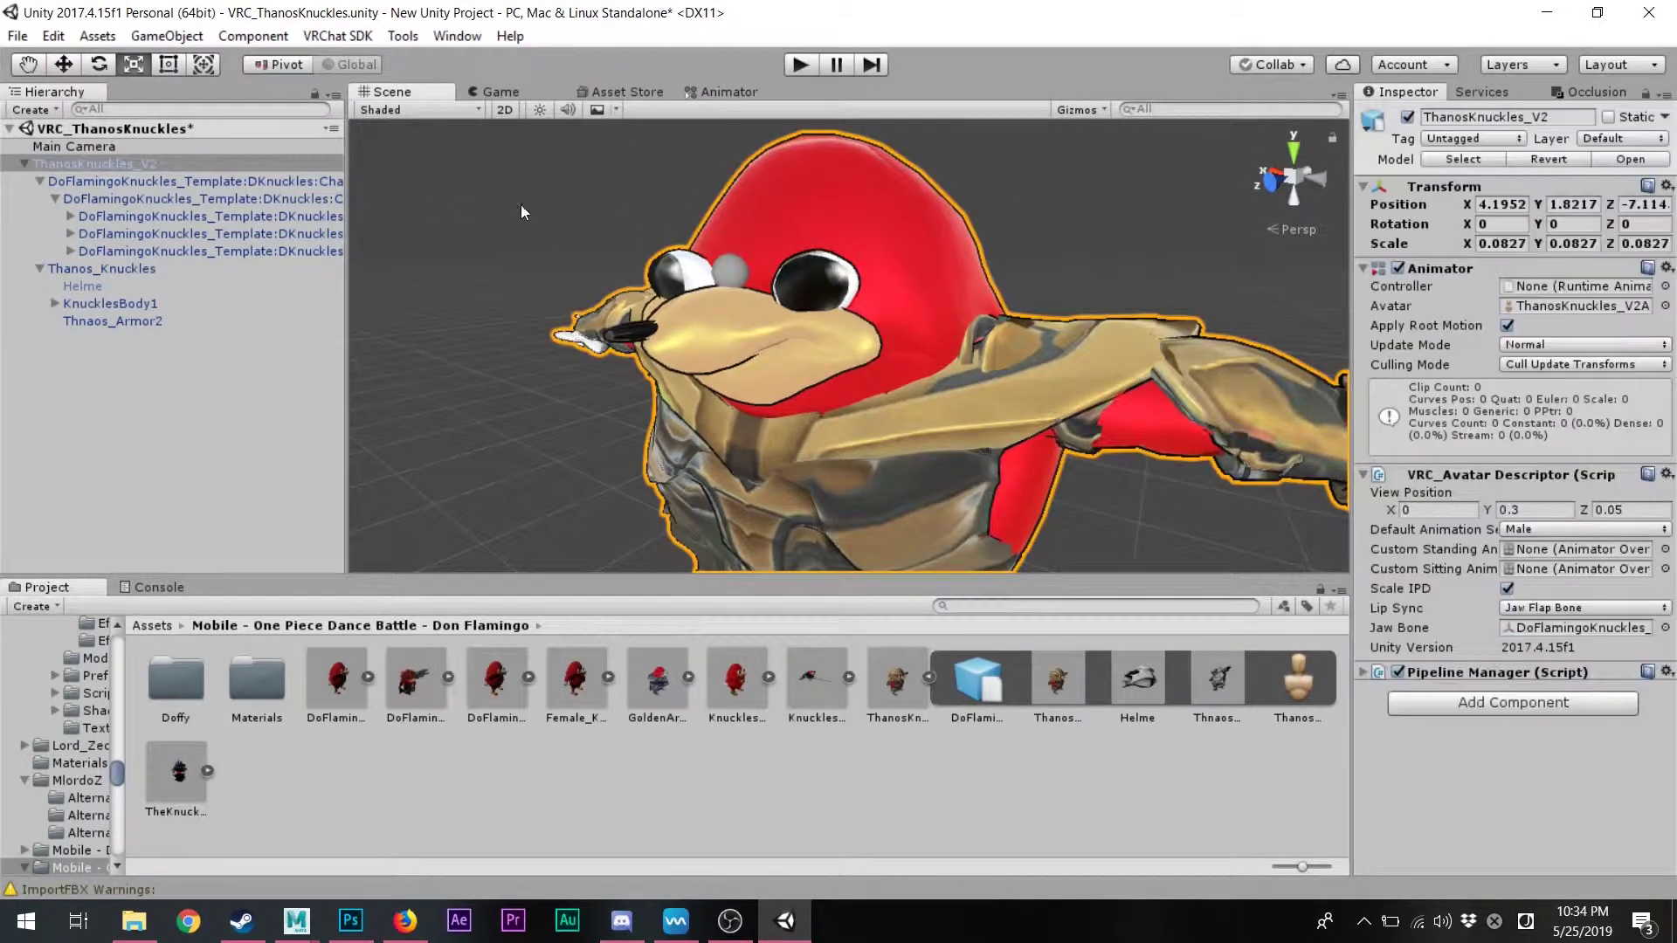
click(520, 206)
alt+drag(603, 211, 835, 231)
alt+drag(693, 255, 538, 313)
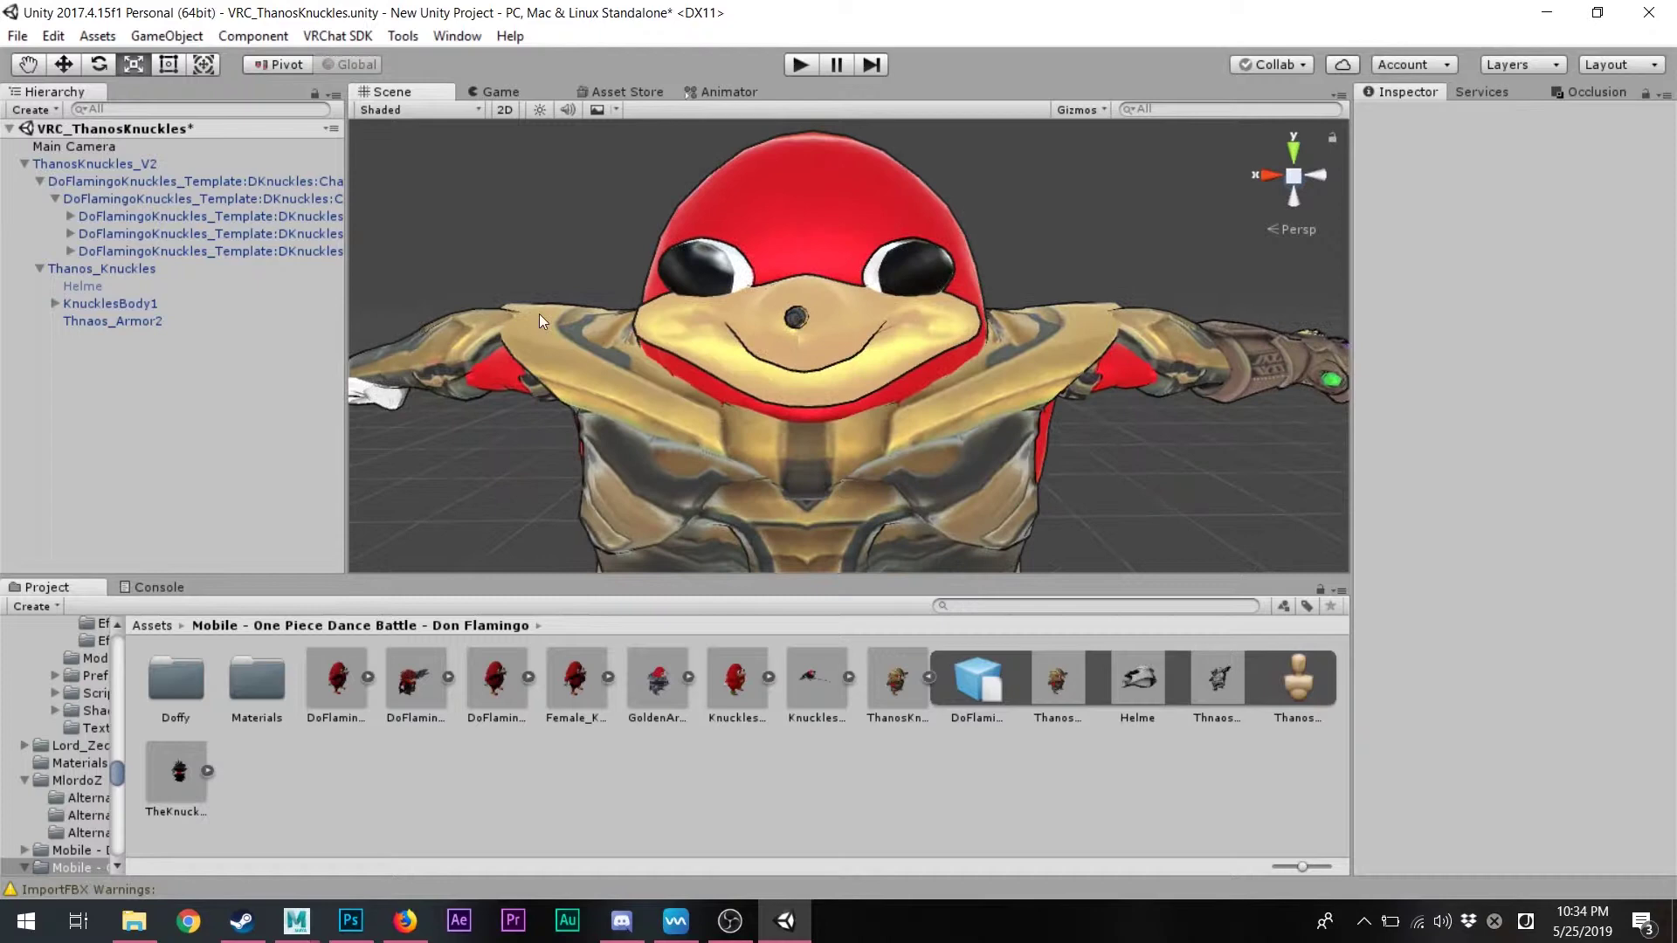
scroll(538, 313, down, 10)
alt+drag(786, 358, 710, 370)
alt+right_drag(711, 370, 1156, 416)
alt+drag(1156, 416, 376, 336)
alt+right_drag(699, 367, 1238, 385)
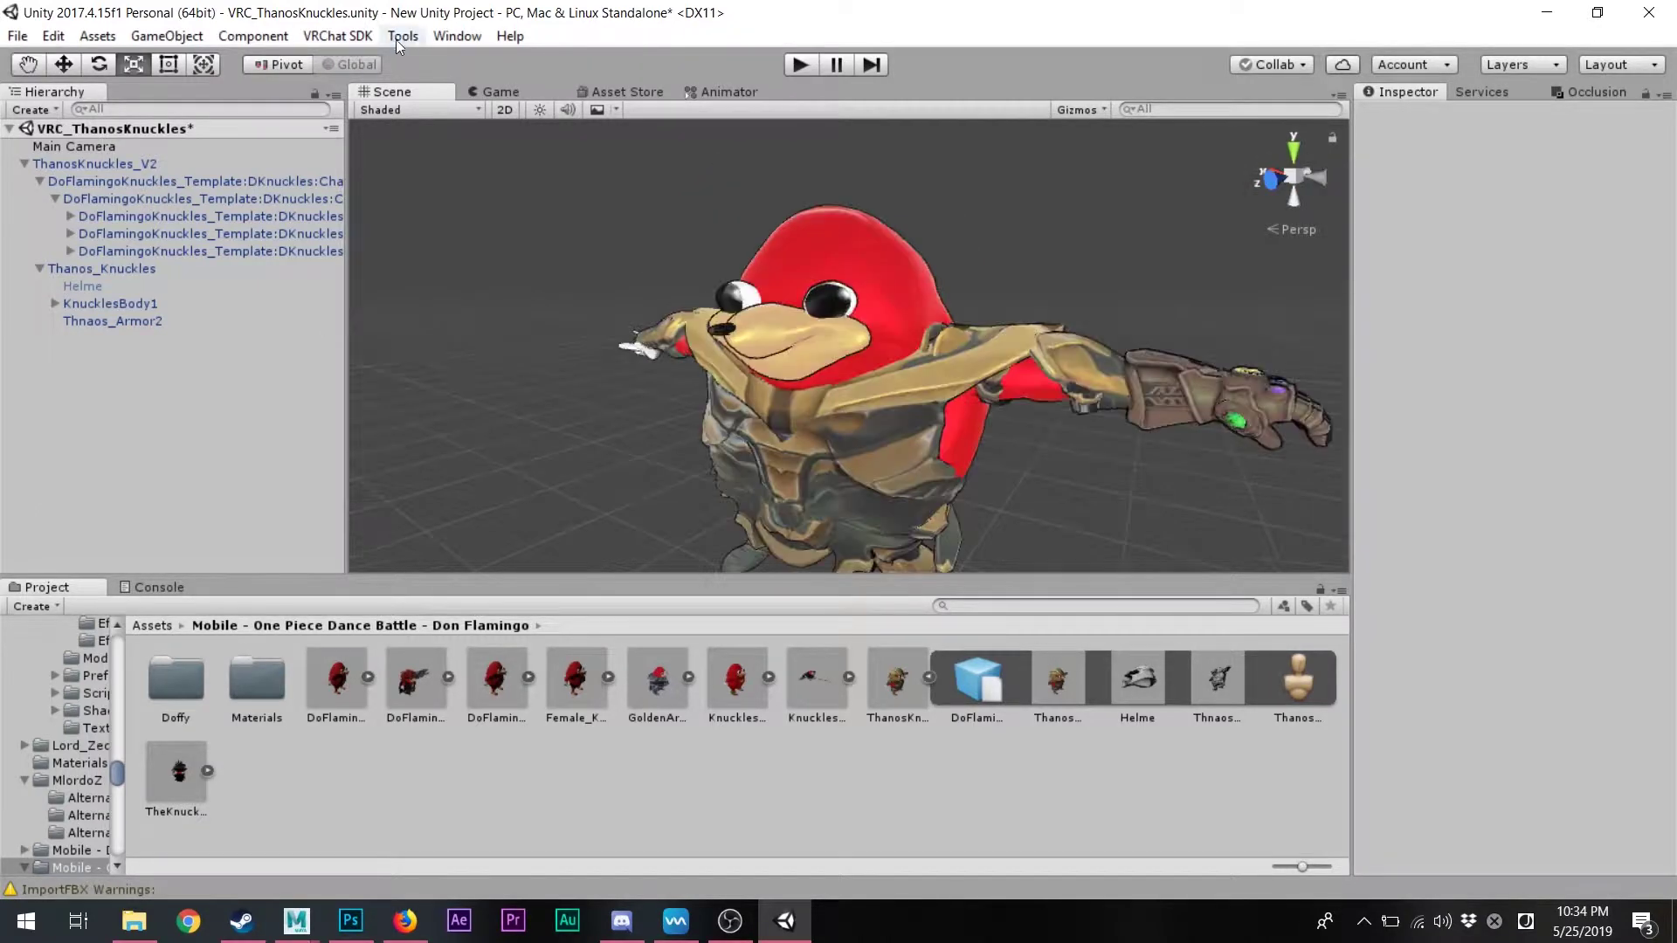
Reopen the VRChat SDK build control panel and review the helmetless avatar's performance details
click(337, 36)
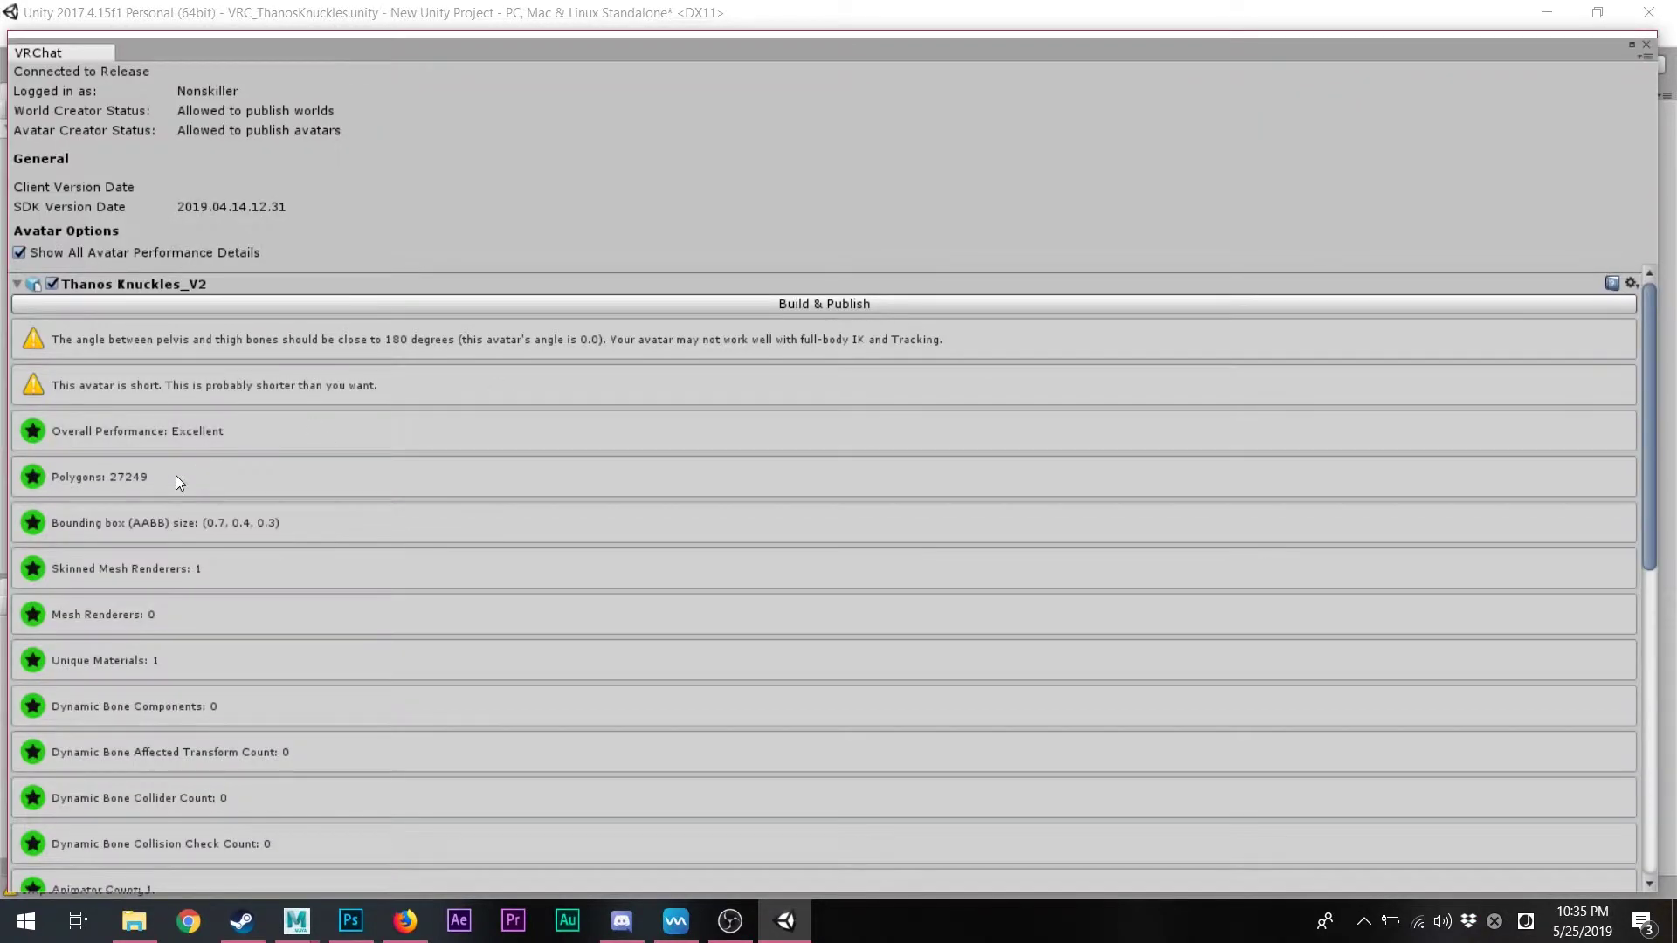
scroll(127, 491, down, 10)
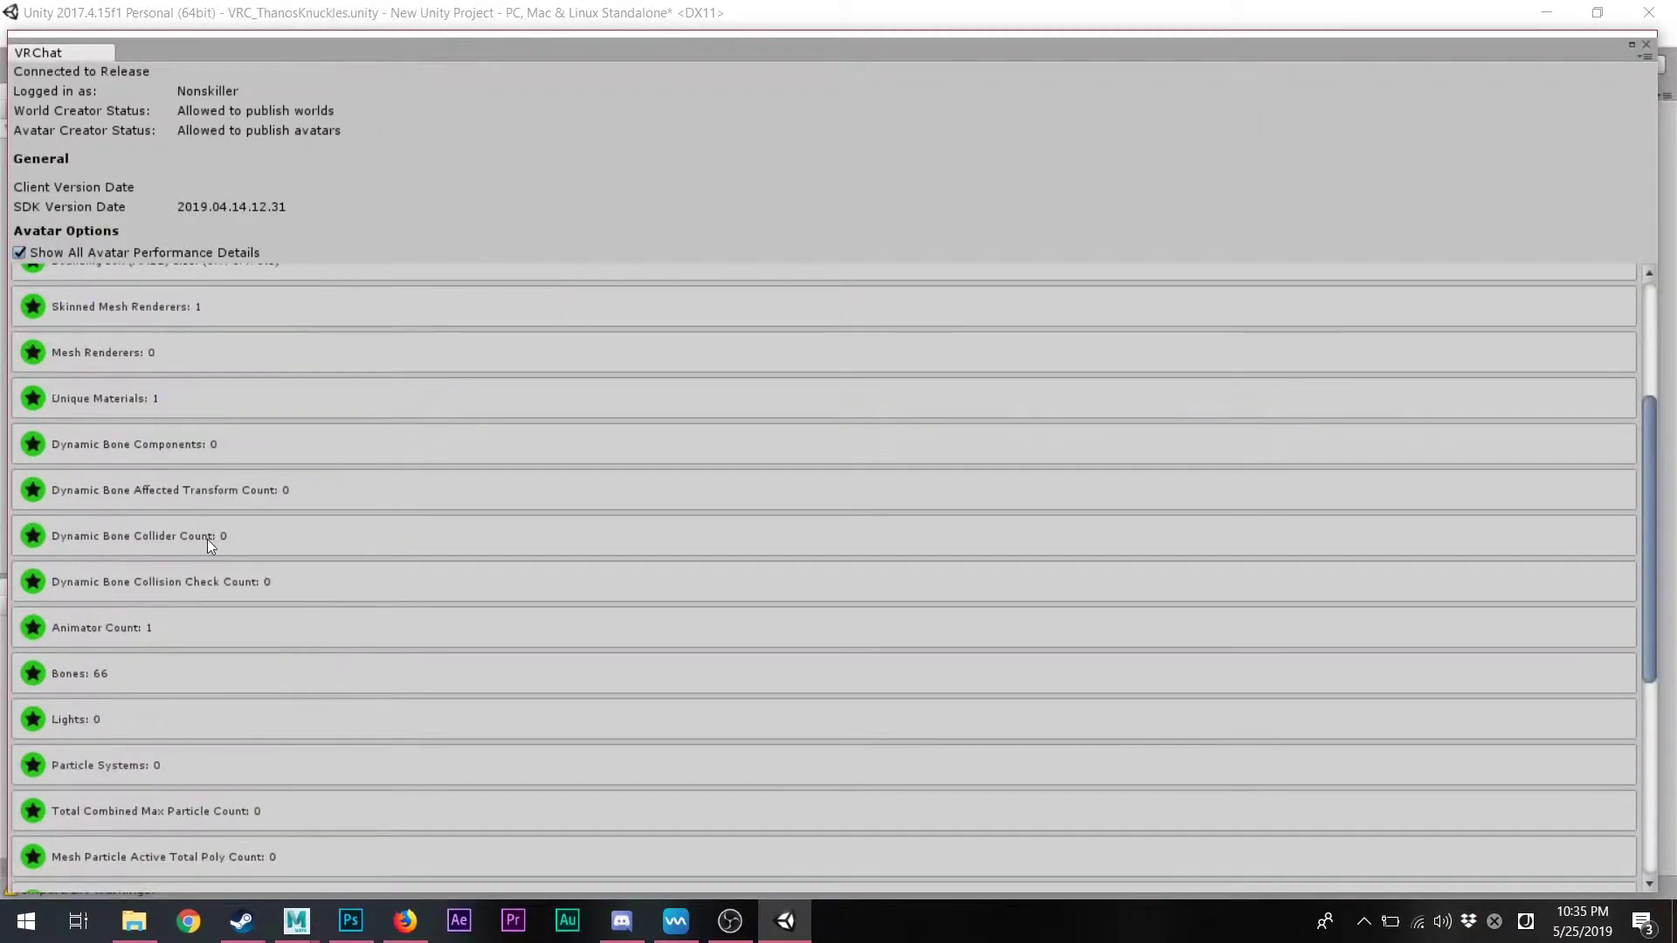
scroll(227, 594, up, 10)
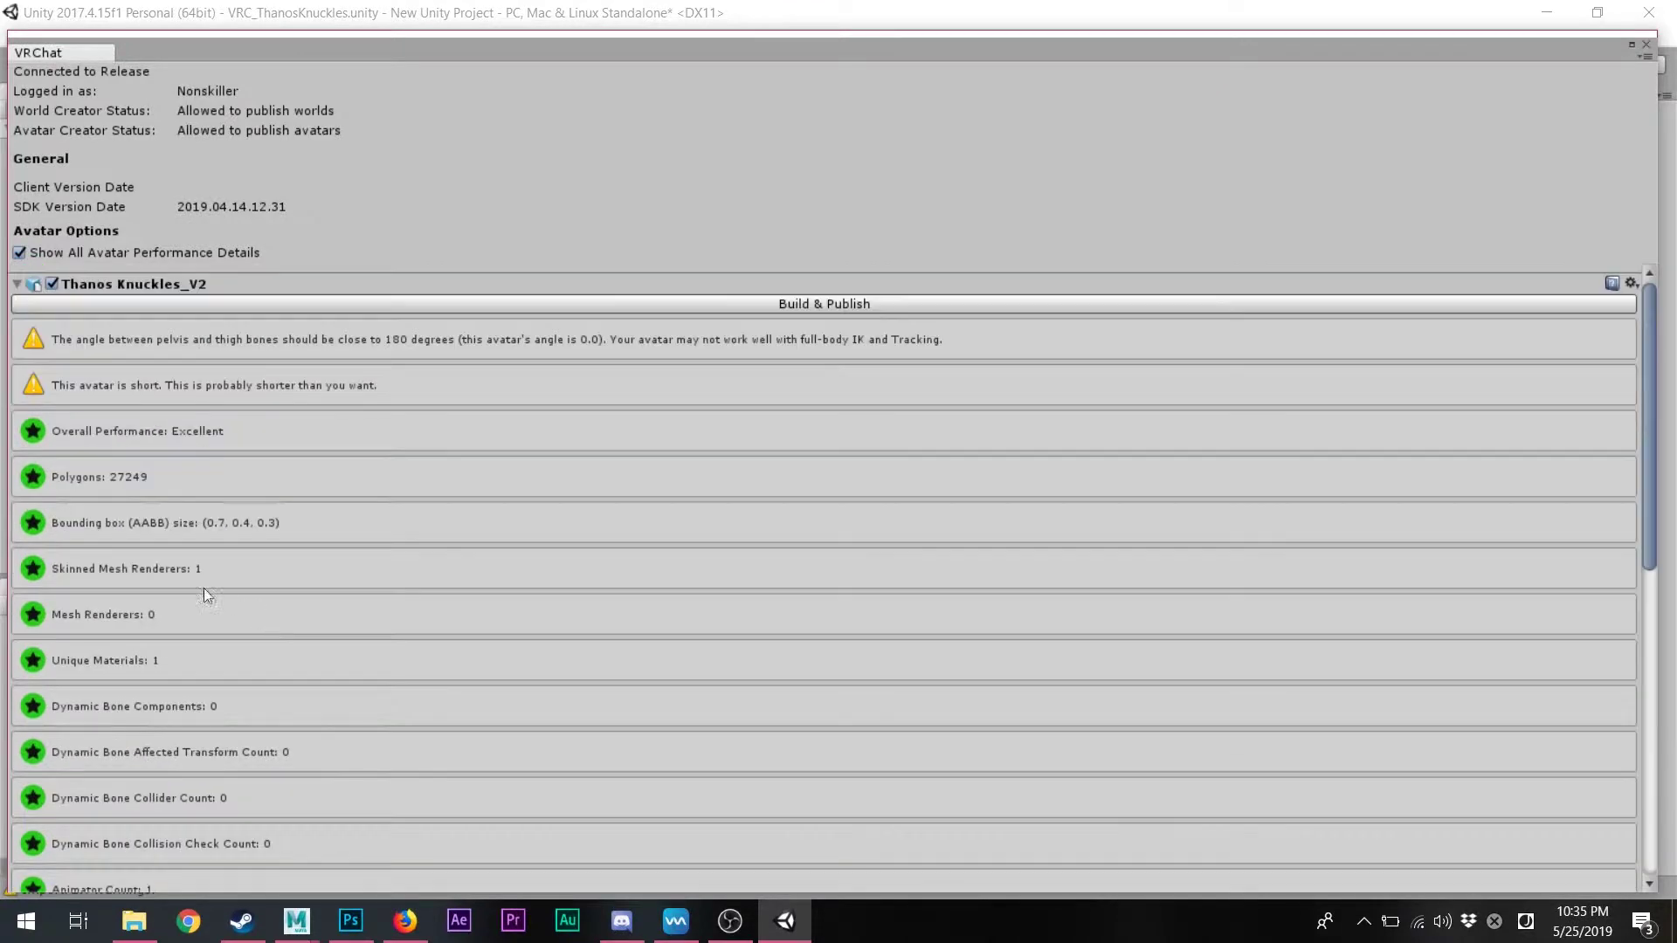
Build and publish the Thanos Knuckles_V2 avatar and move the VRChat window away from the upload form
click(491, 304)
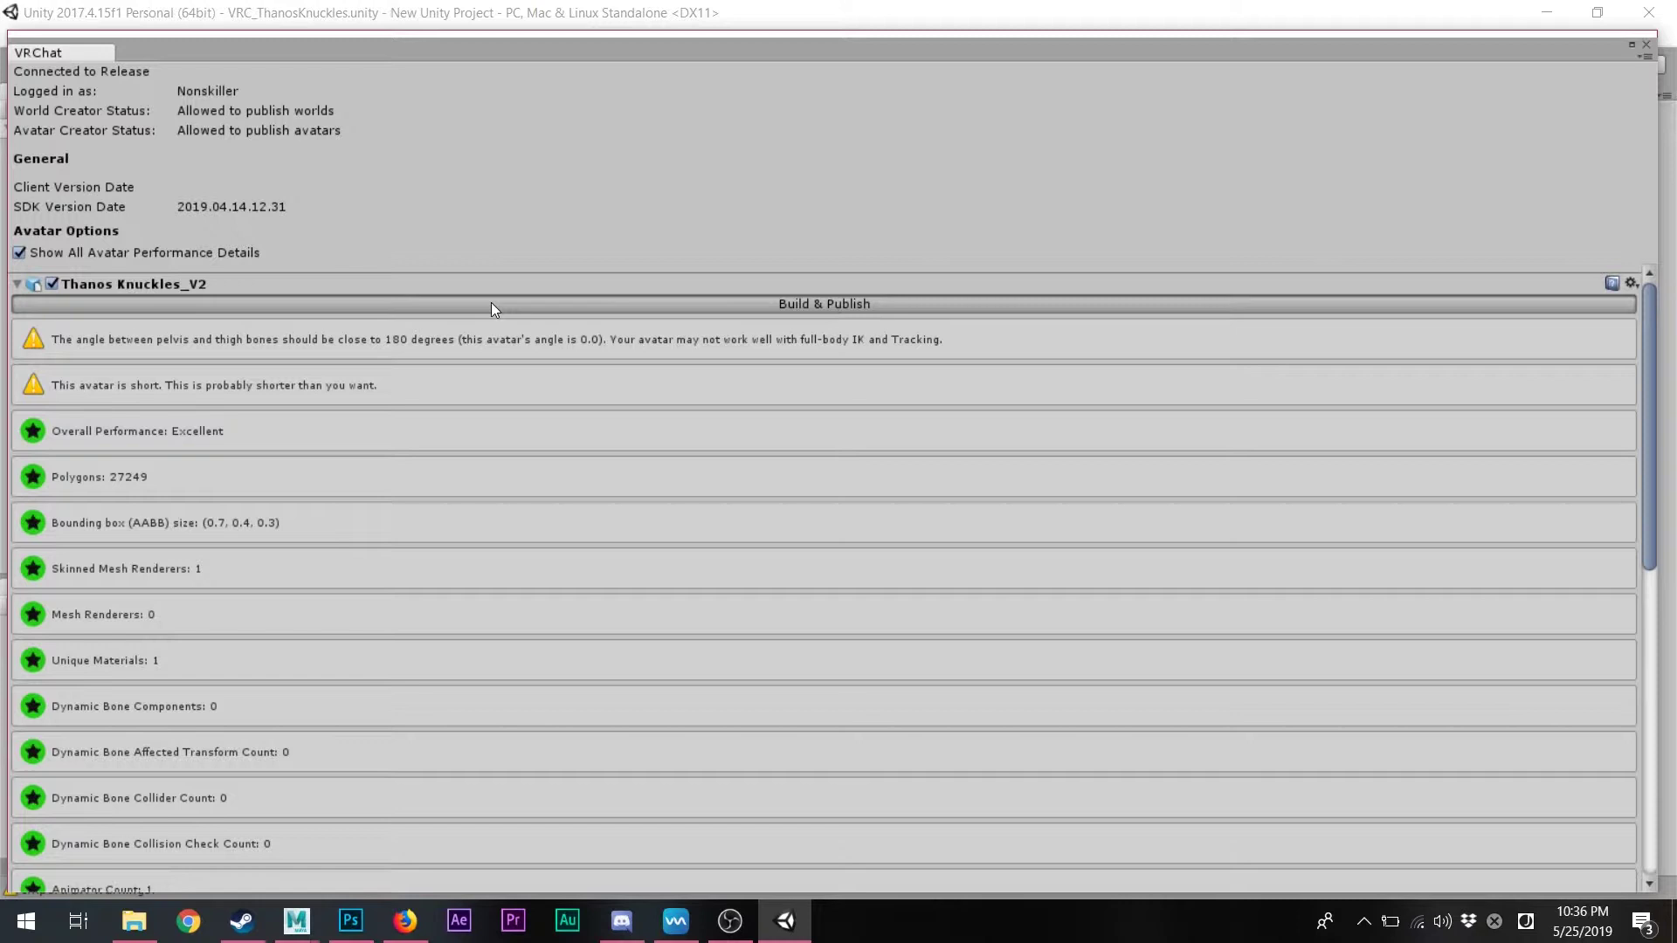
click(491, 302)
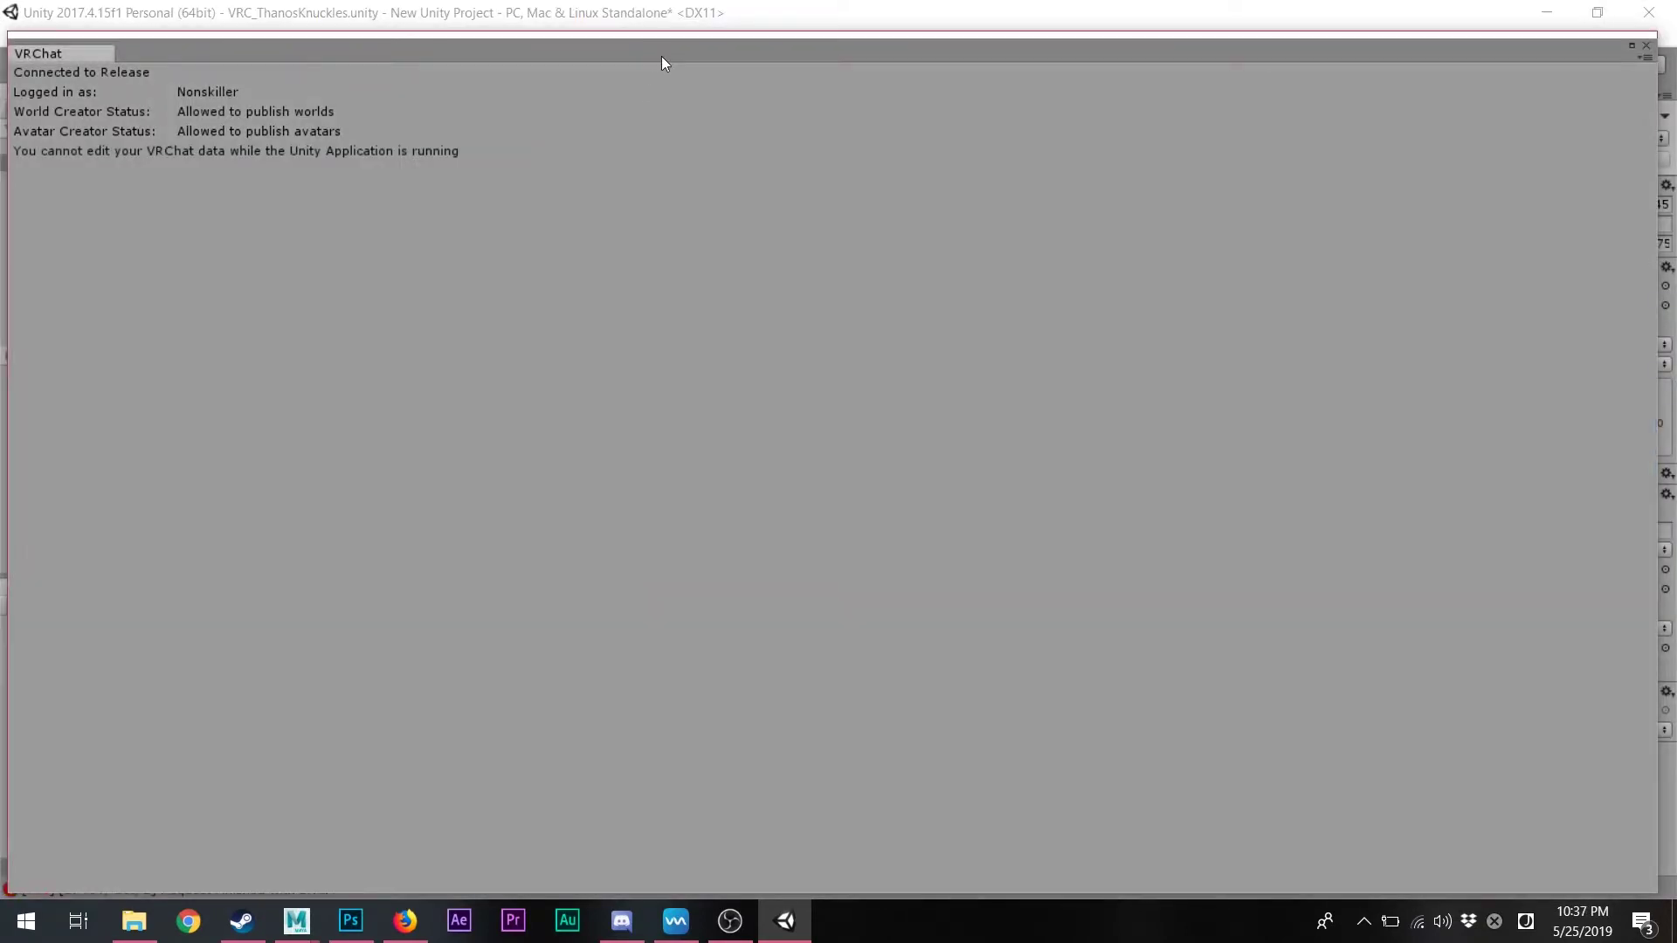
drag(662, 56, 578, 735)
Enter "Thanos Kn uckles" as both the avatar's name and description, and set its sharing to Public
click(736, 249)
text(Thanos Knuck)
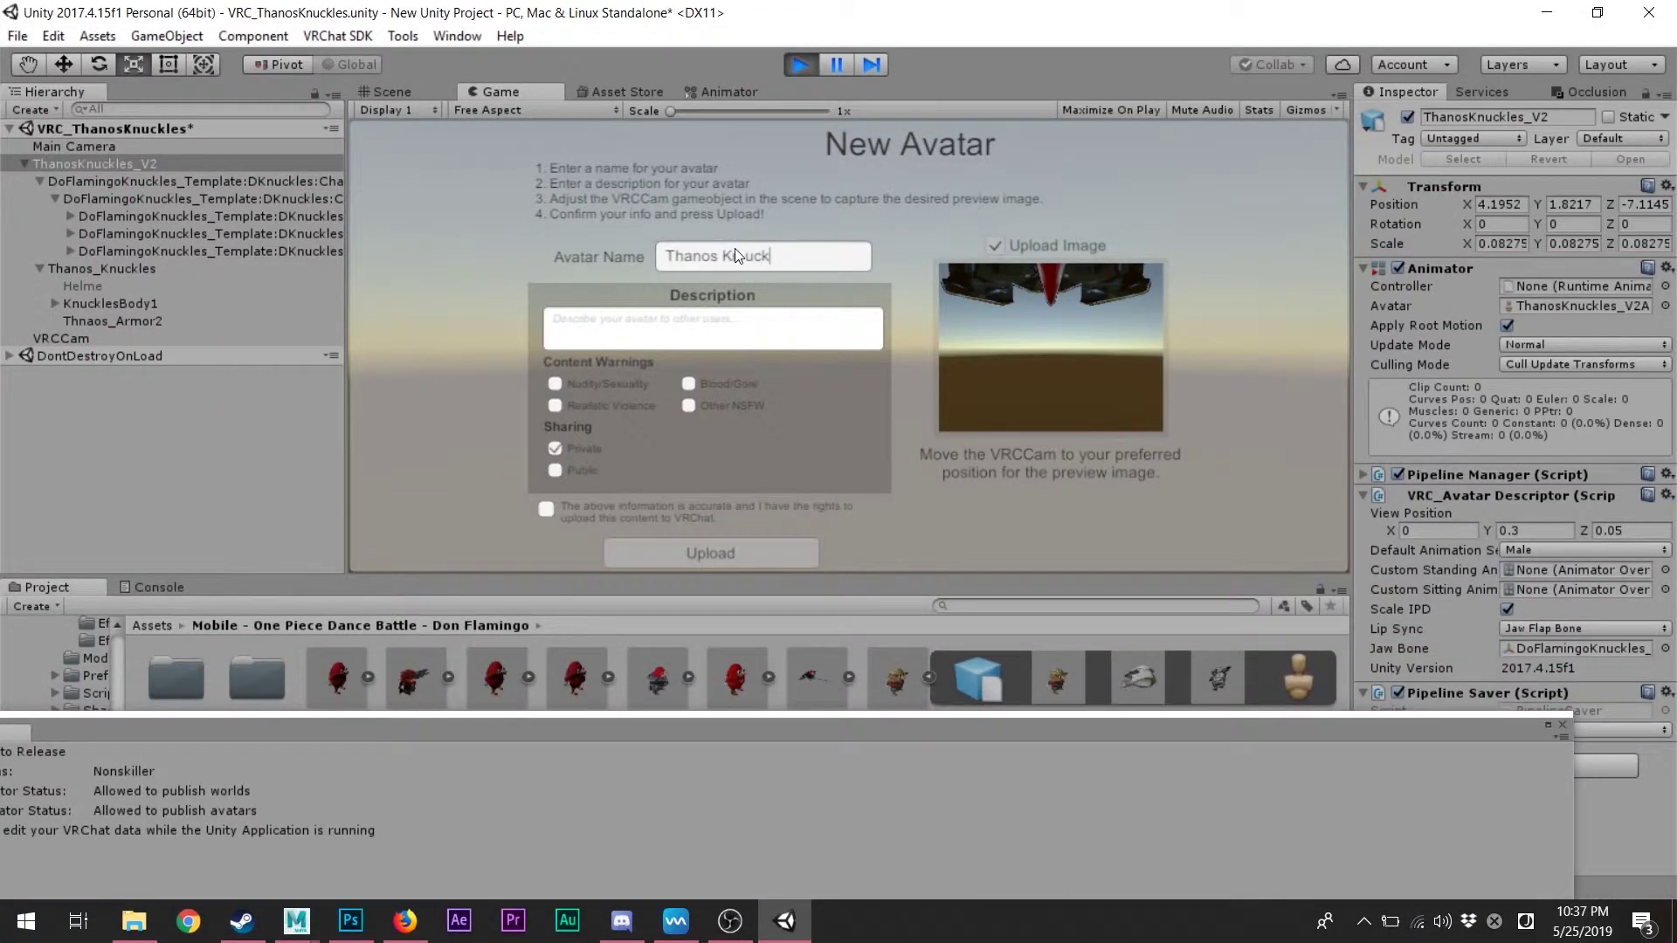
text(les)
click(704, 313)
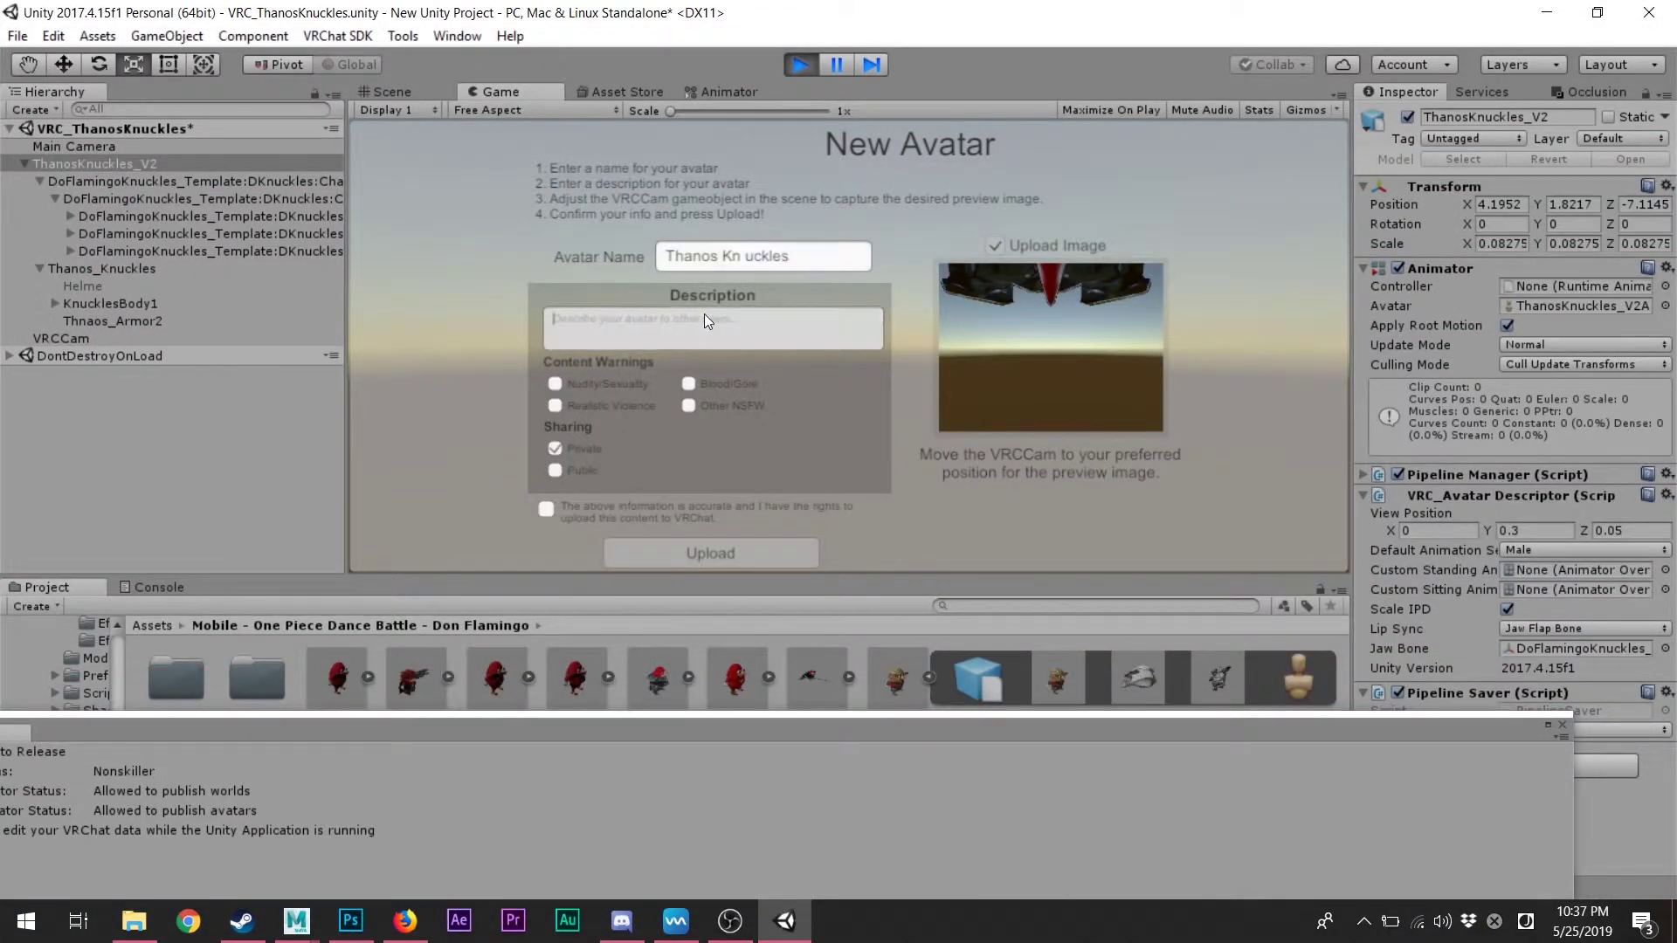
text(Thanos Kn uckles)
click(555, 471)
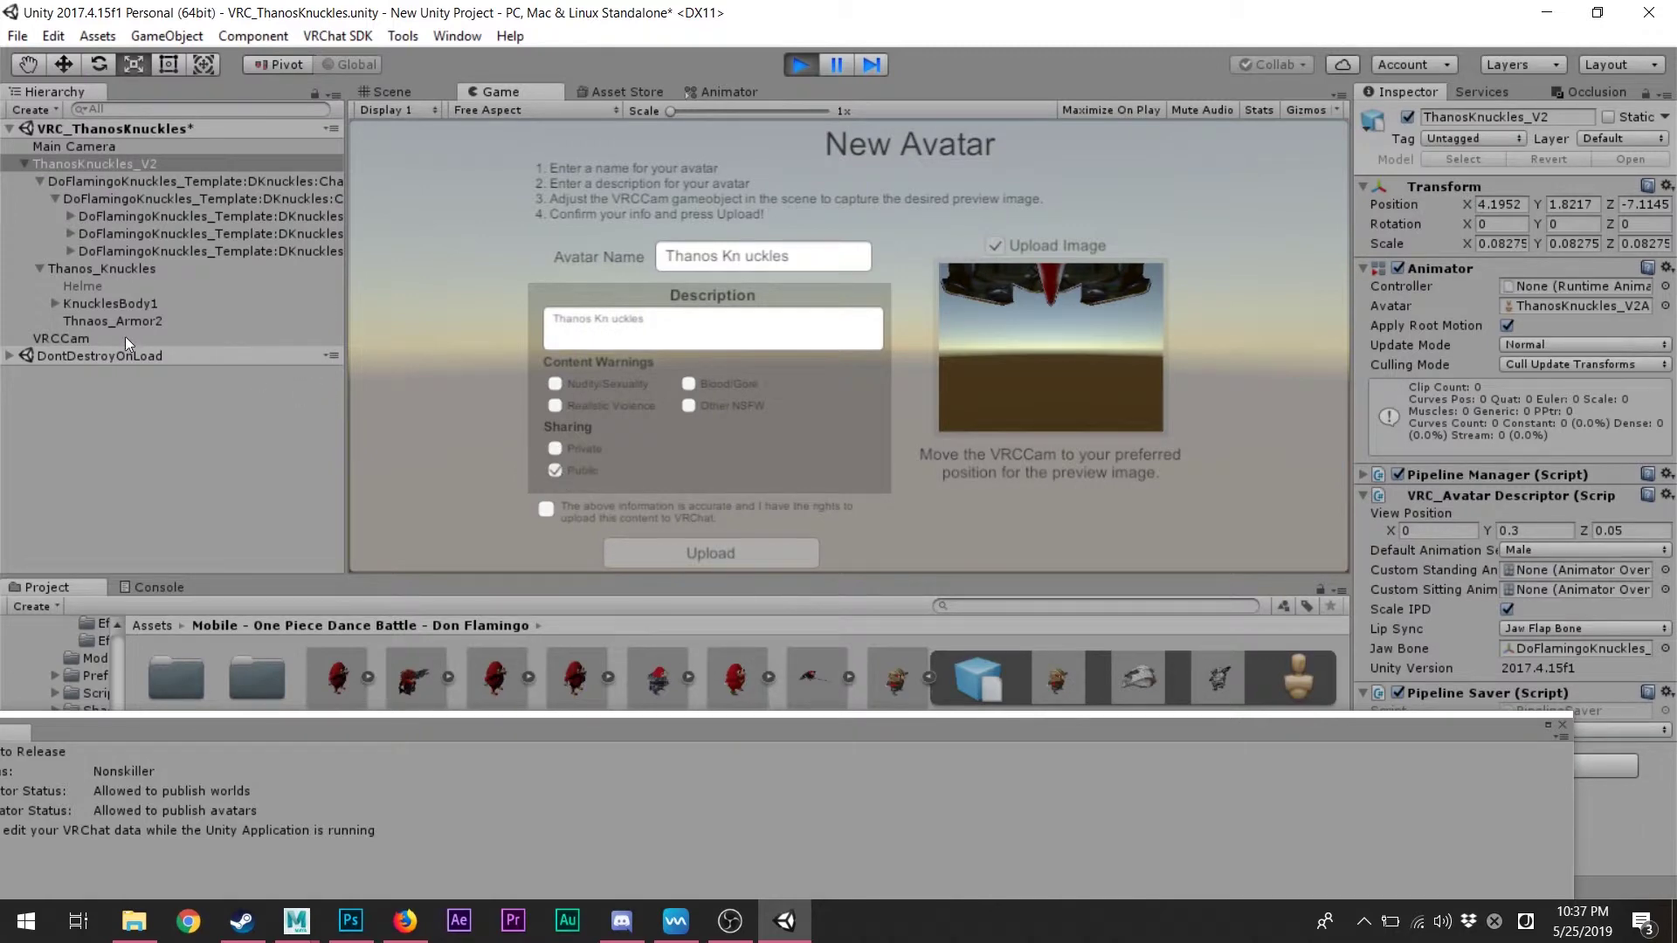
Raise the VRCCam in the scene to about Y 2.07 to frame the avatar for its preview image
click(61, 338)
click(411, 94)
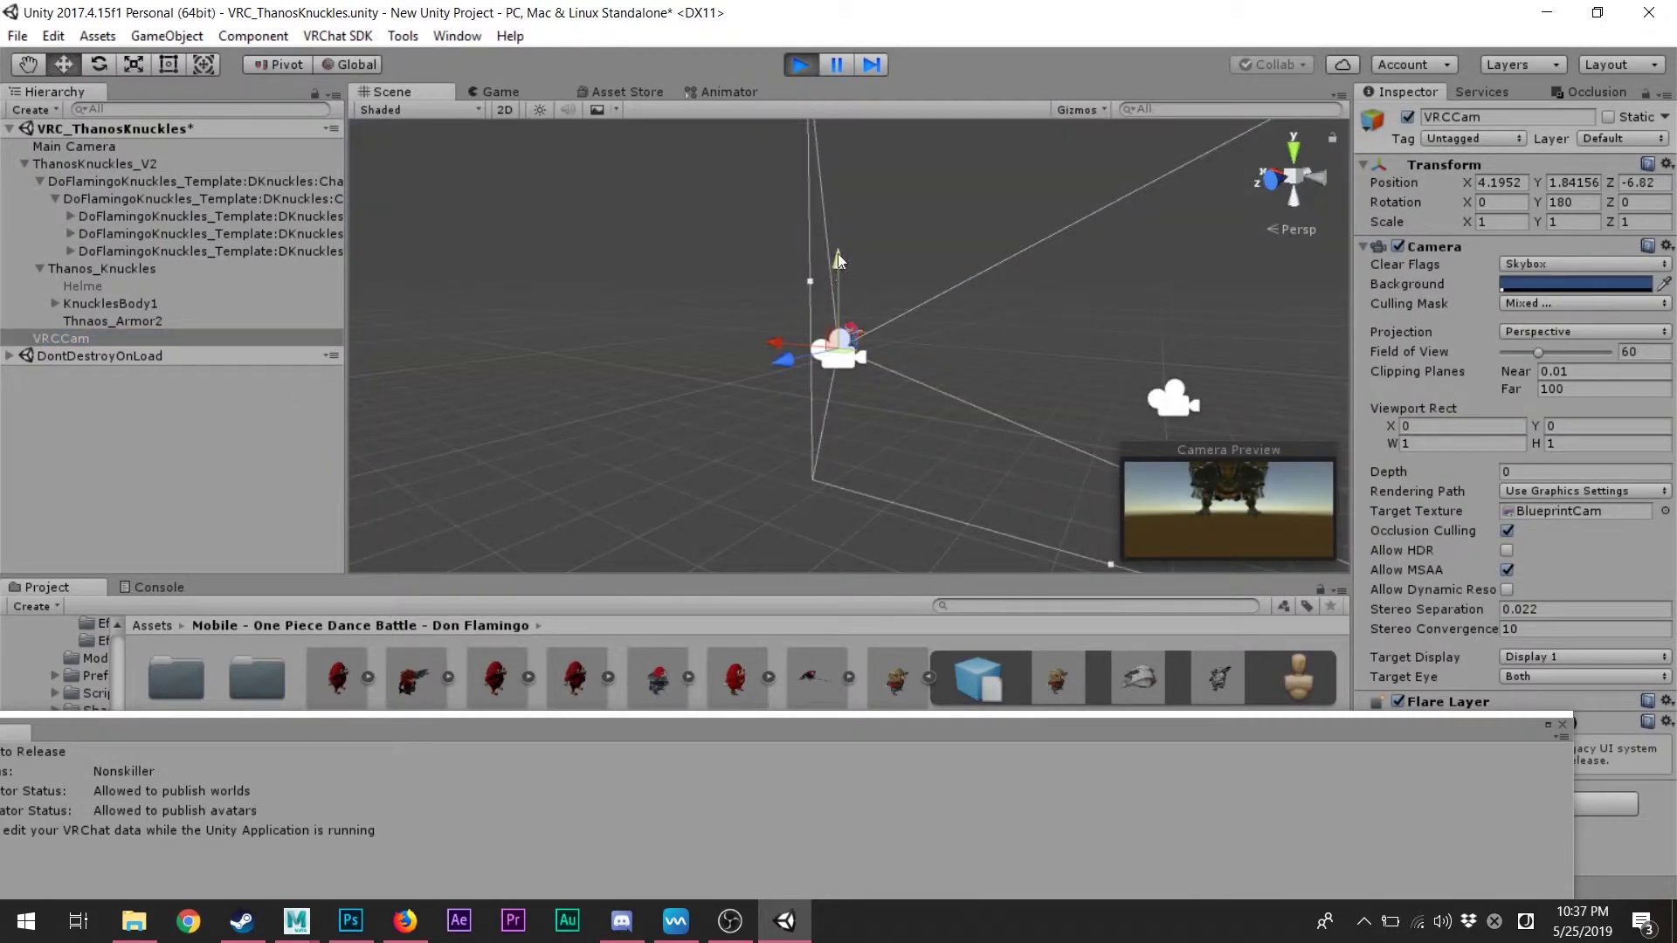
drag(836, 253, 793, 365)
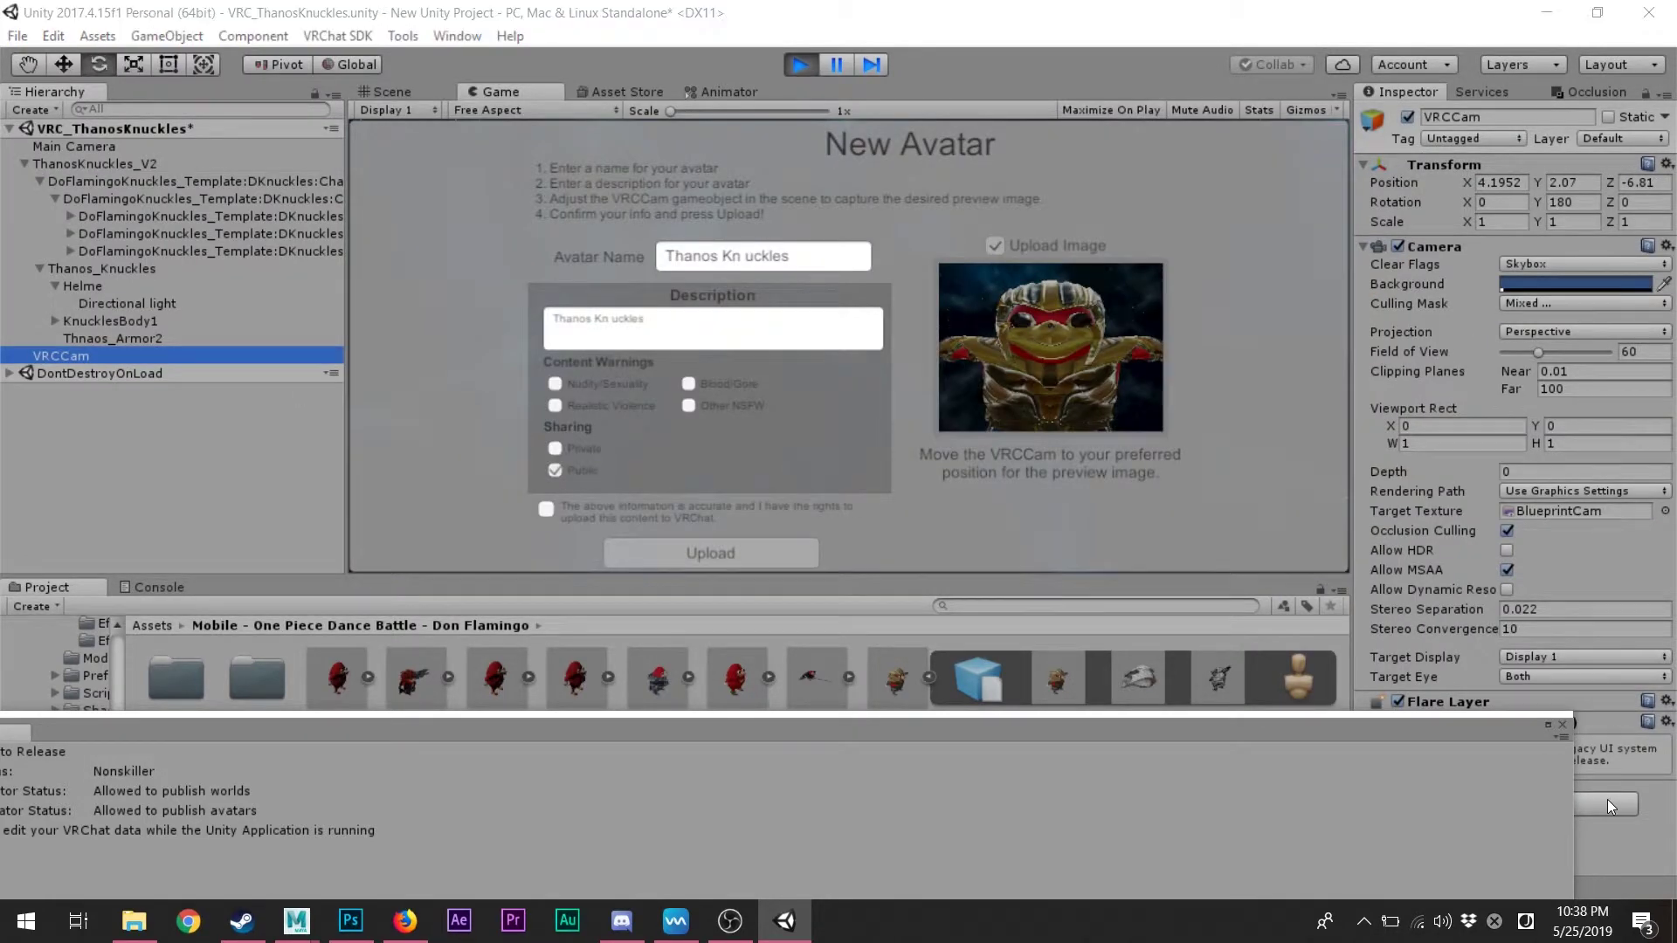
Add a Post-Processing Behaviour component to the VRCCam
click(1607, 804)
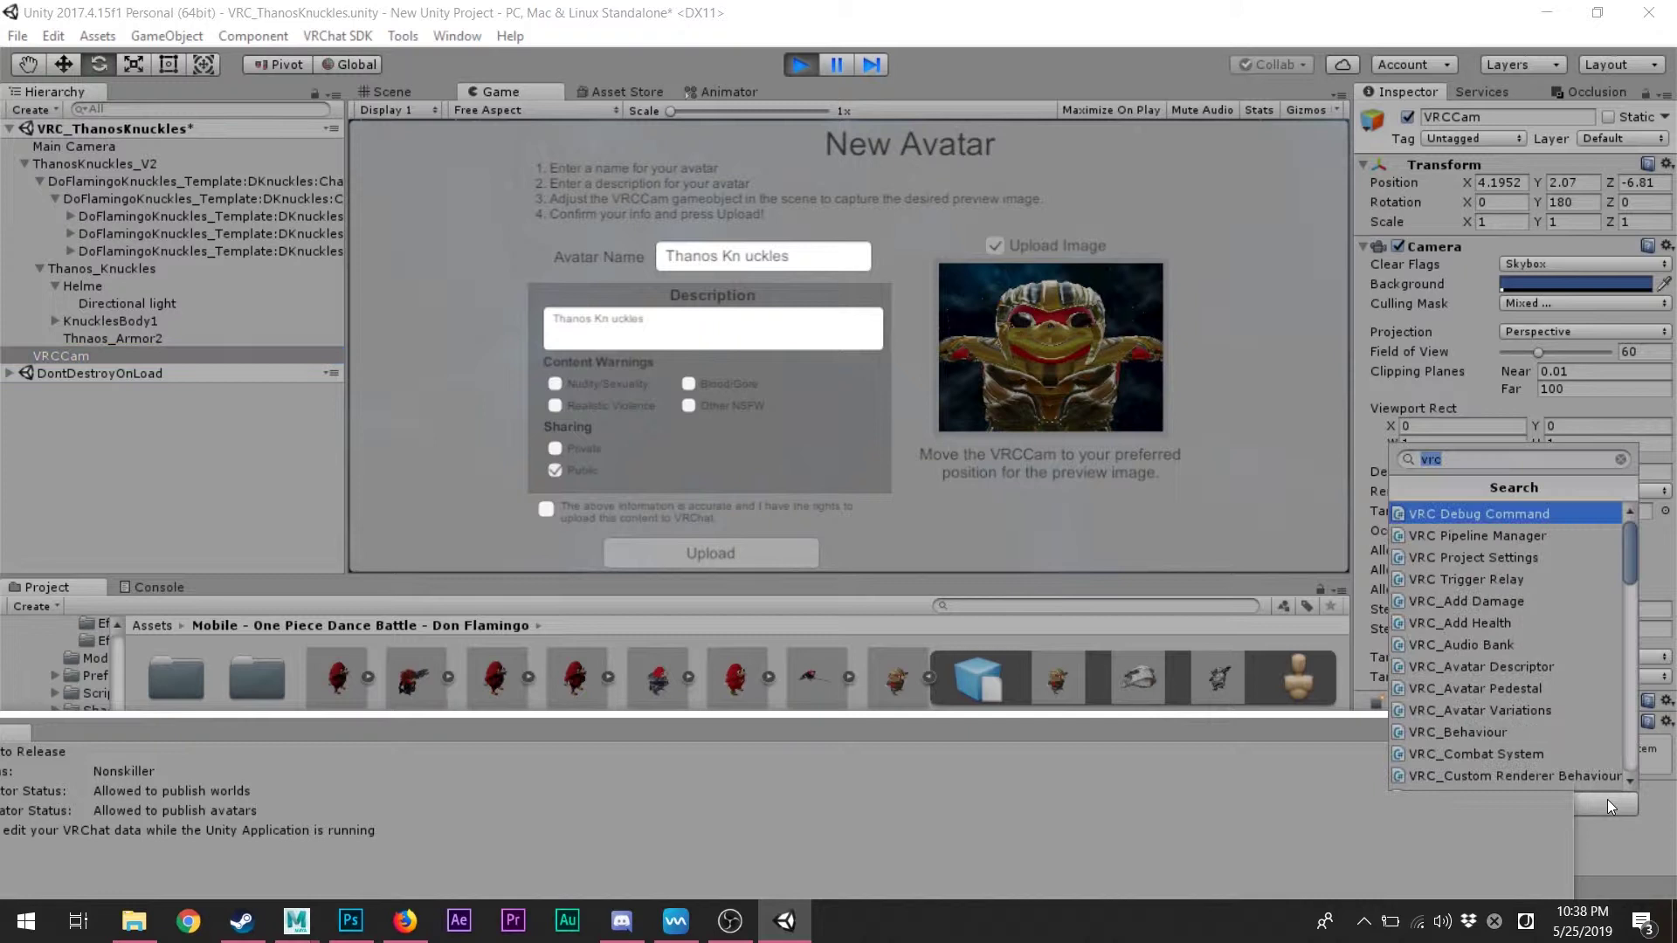
key(BackSpace)
text(pos)
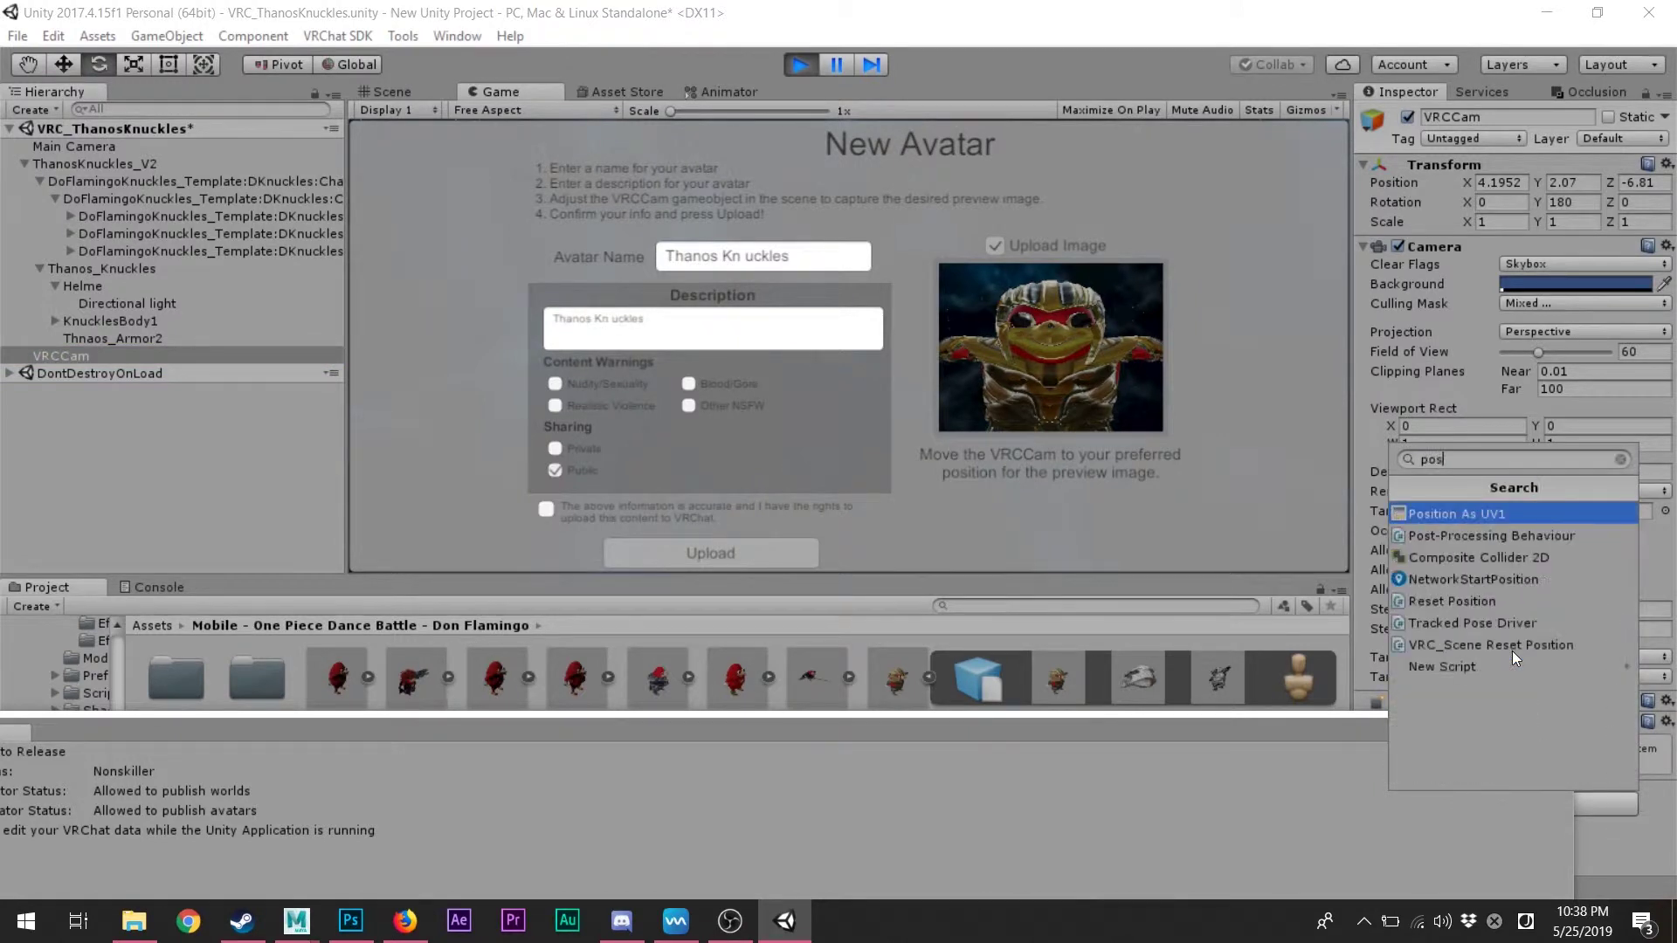
text(t)
click(1470, 513)
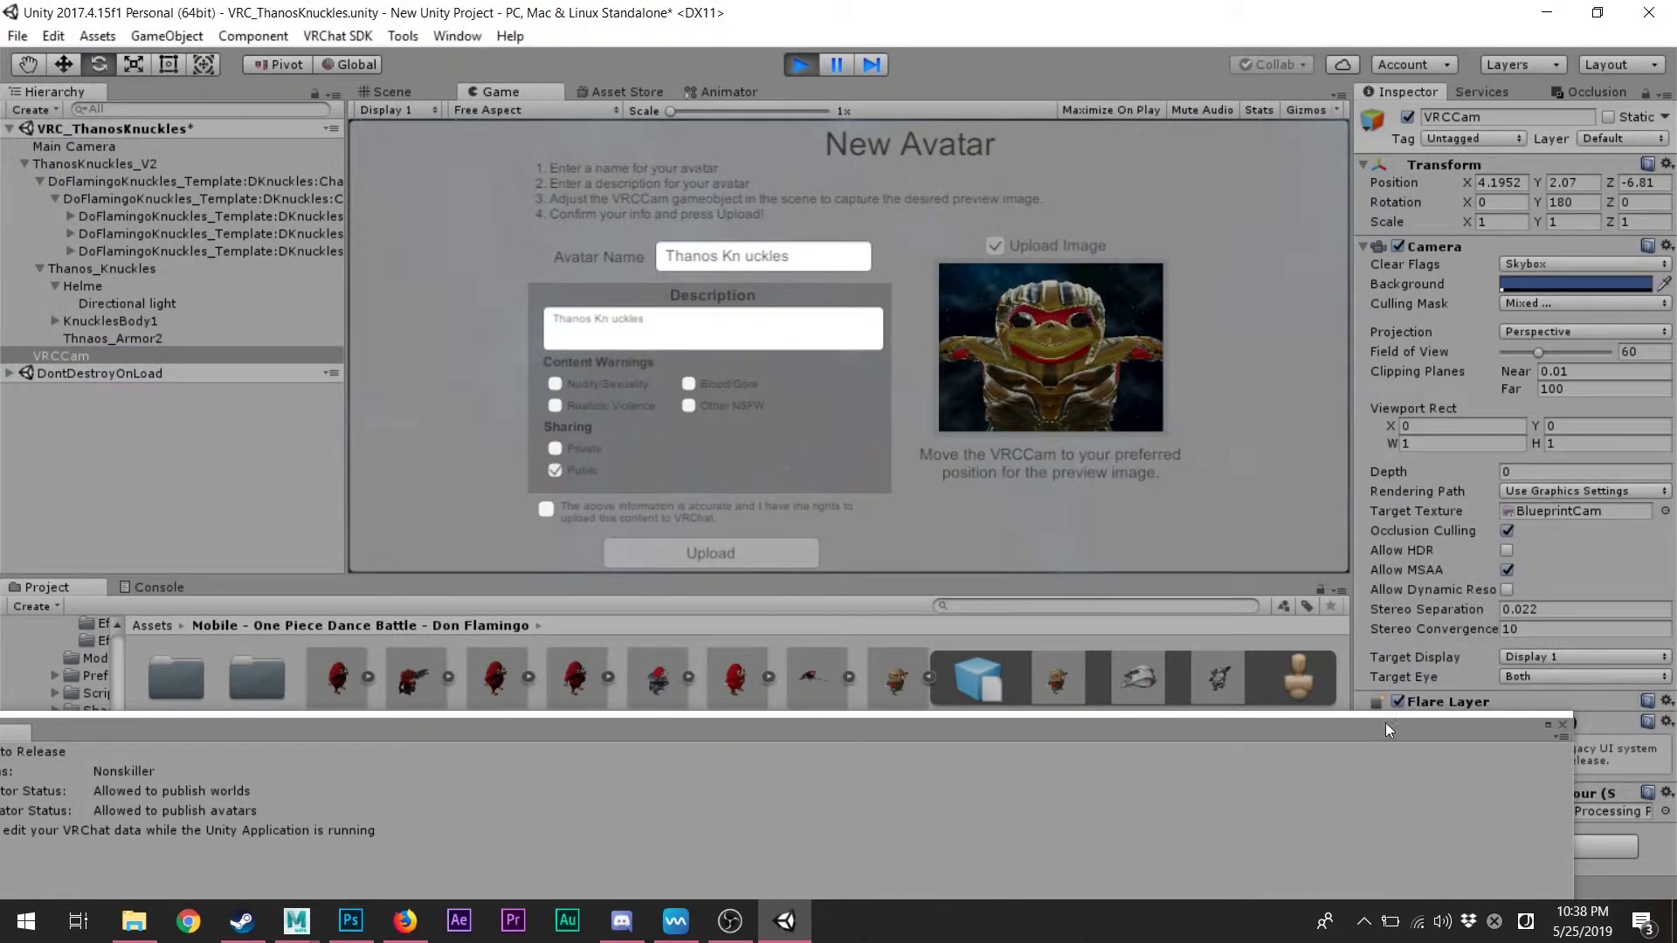
Uncover the new component and assign CustomMotionVectorDebugProfile 1 as its post-processing profile
drag(1385, 723, 976, 694)
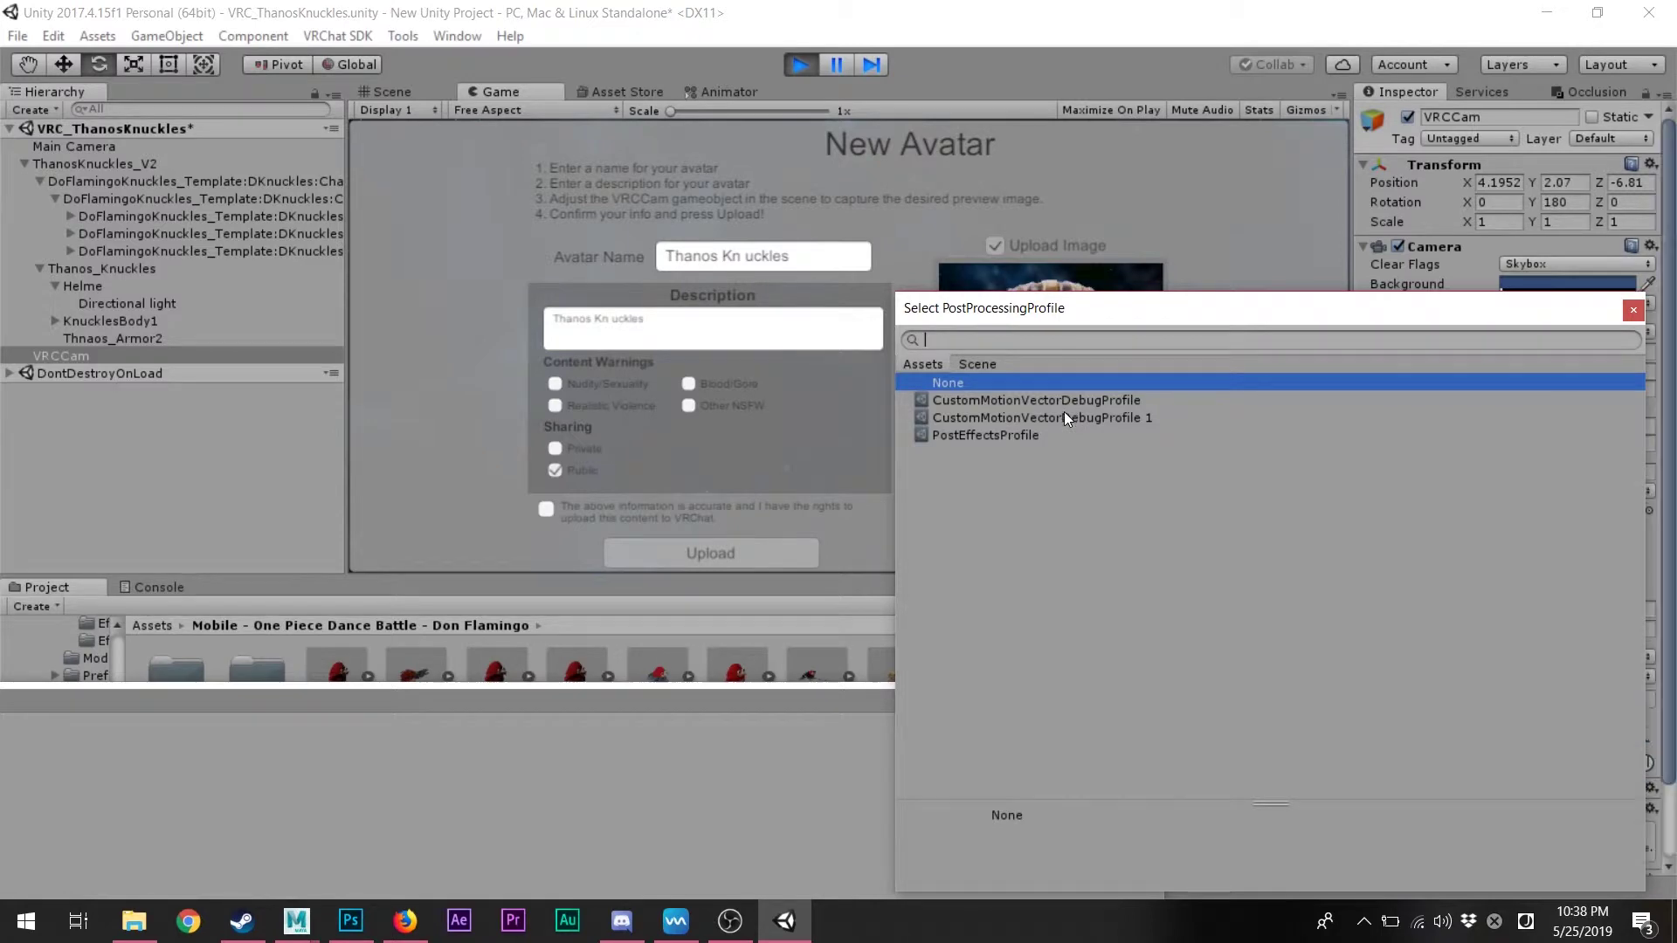
click(1049, 421)
drag(1089, 310, 947, 378)
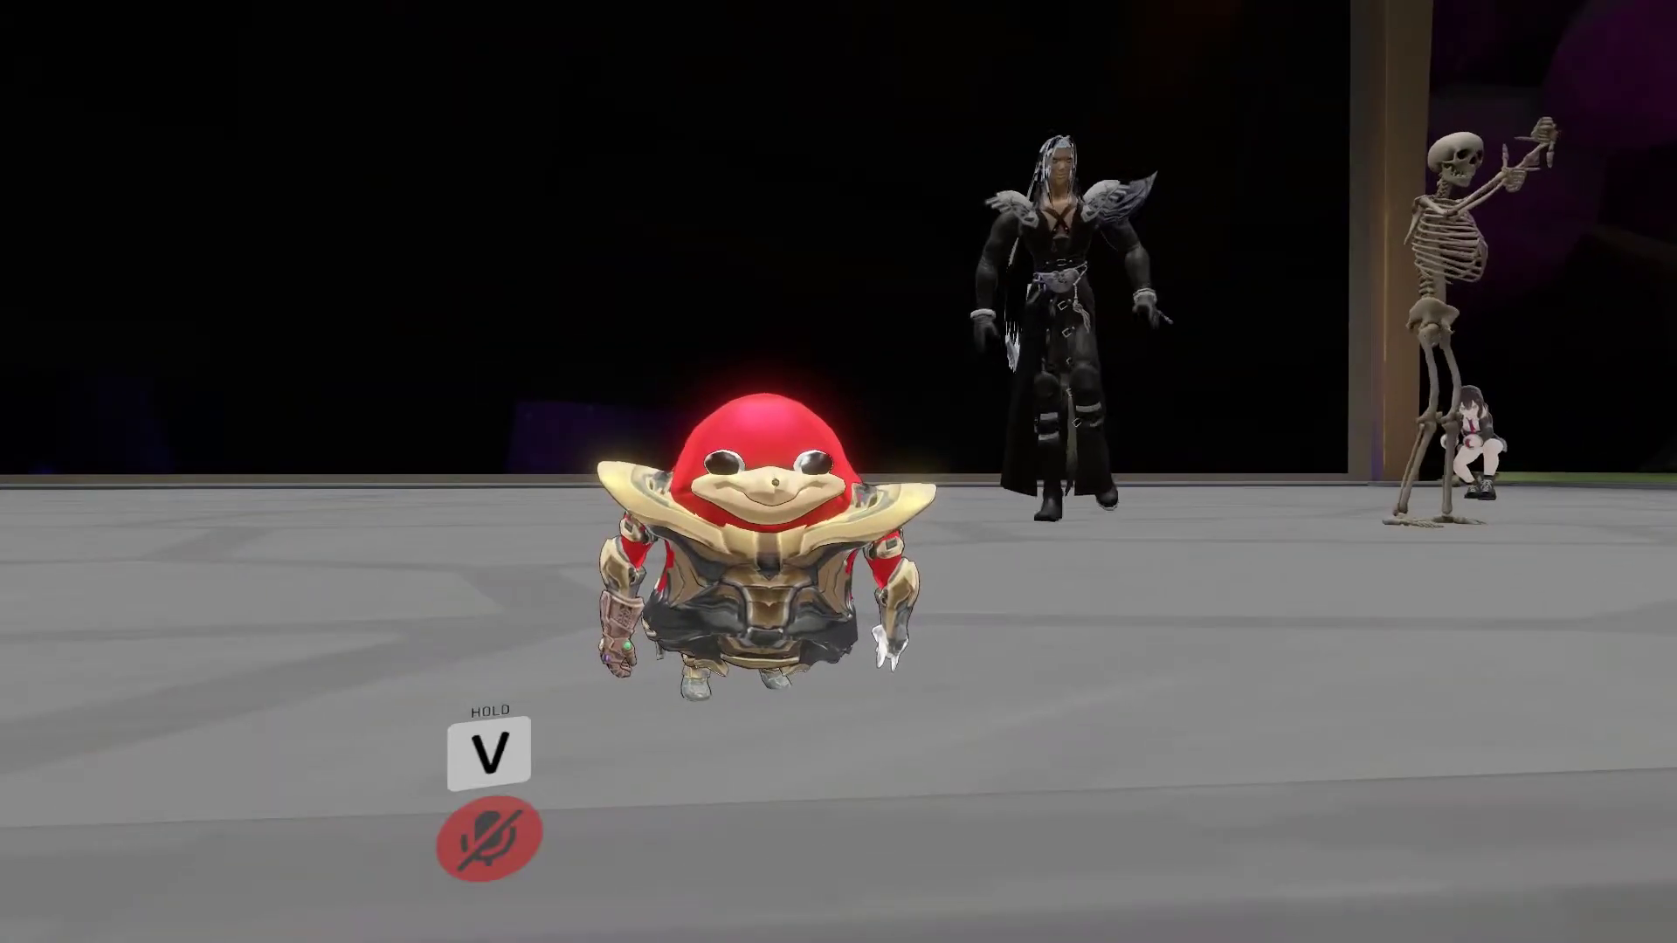
key(v)
key(v)
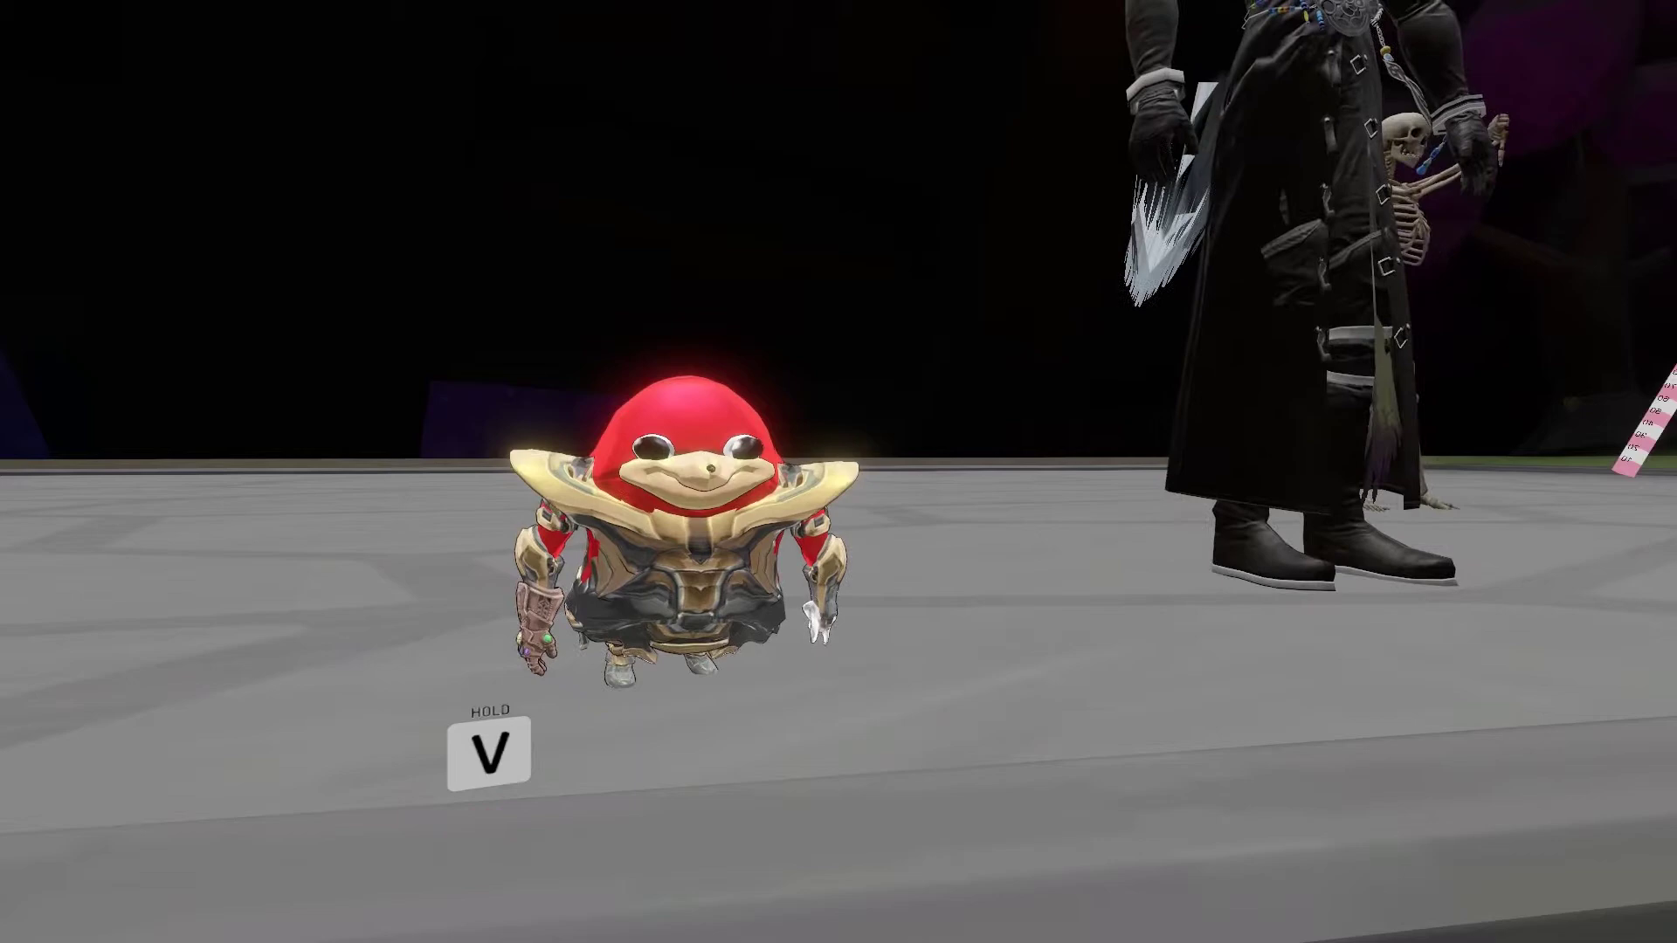
key(v)
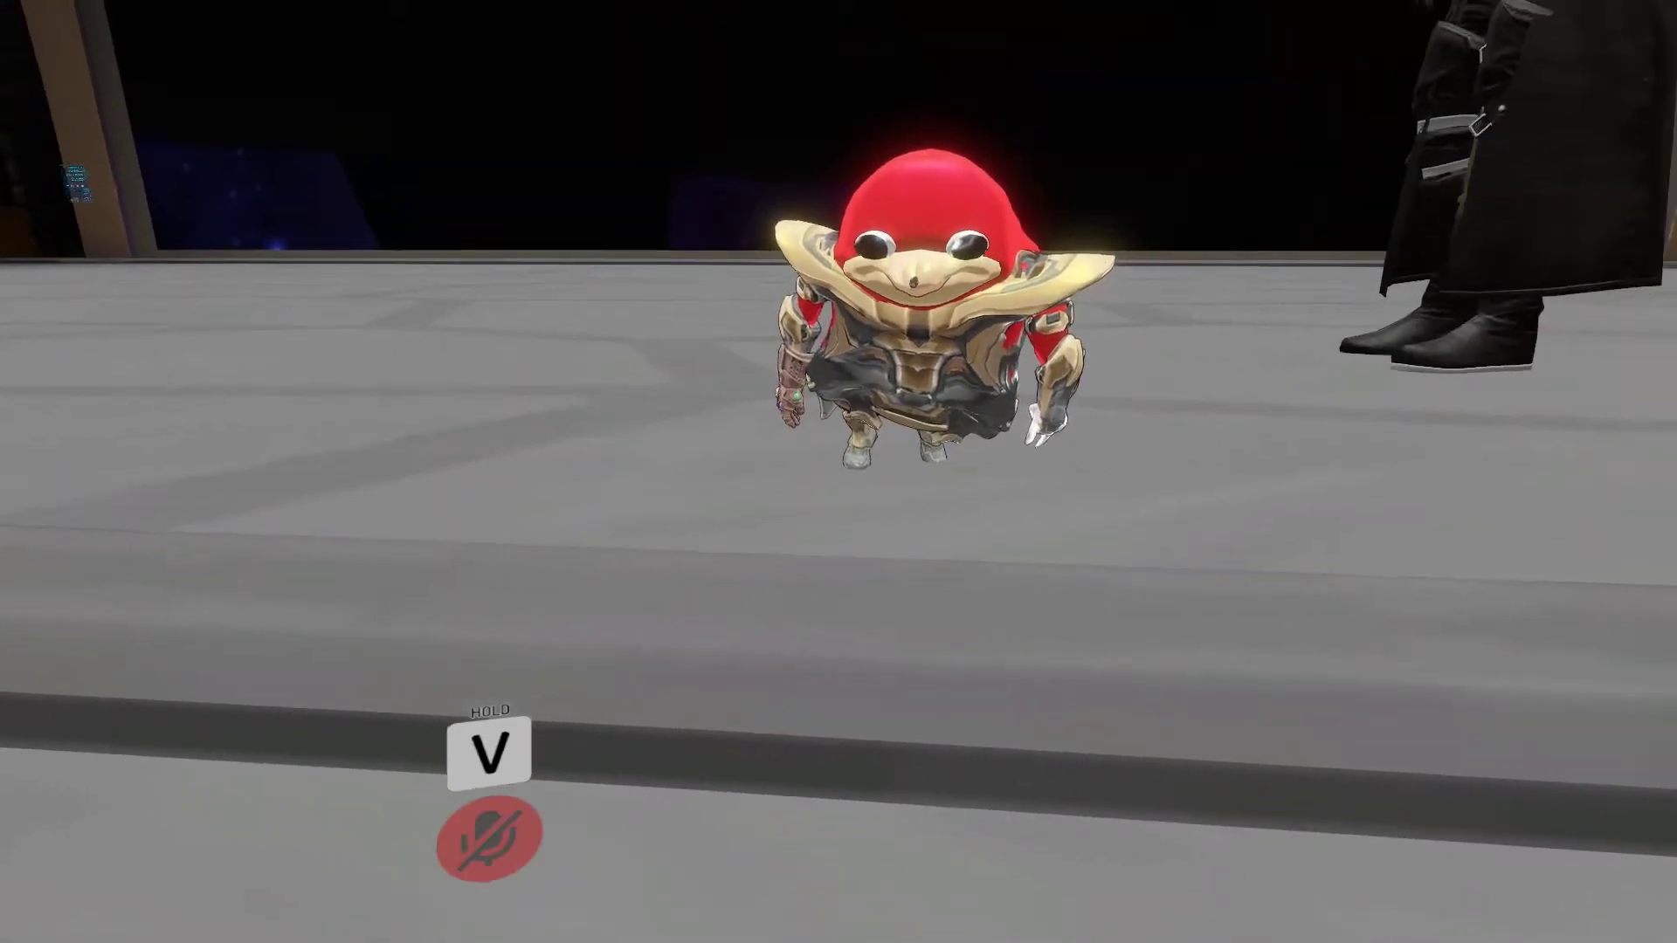
key(v)
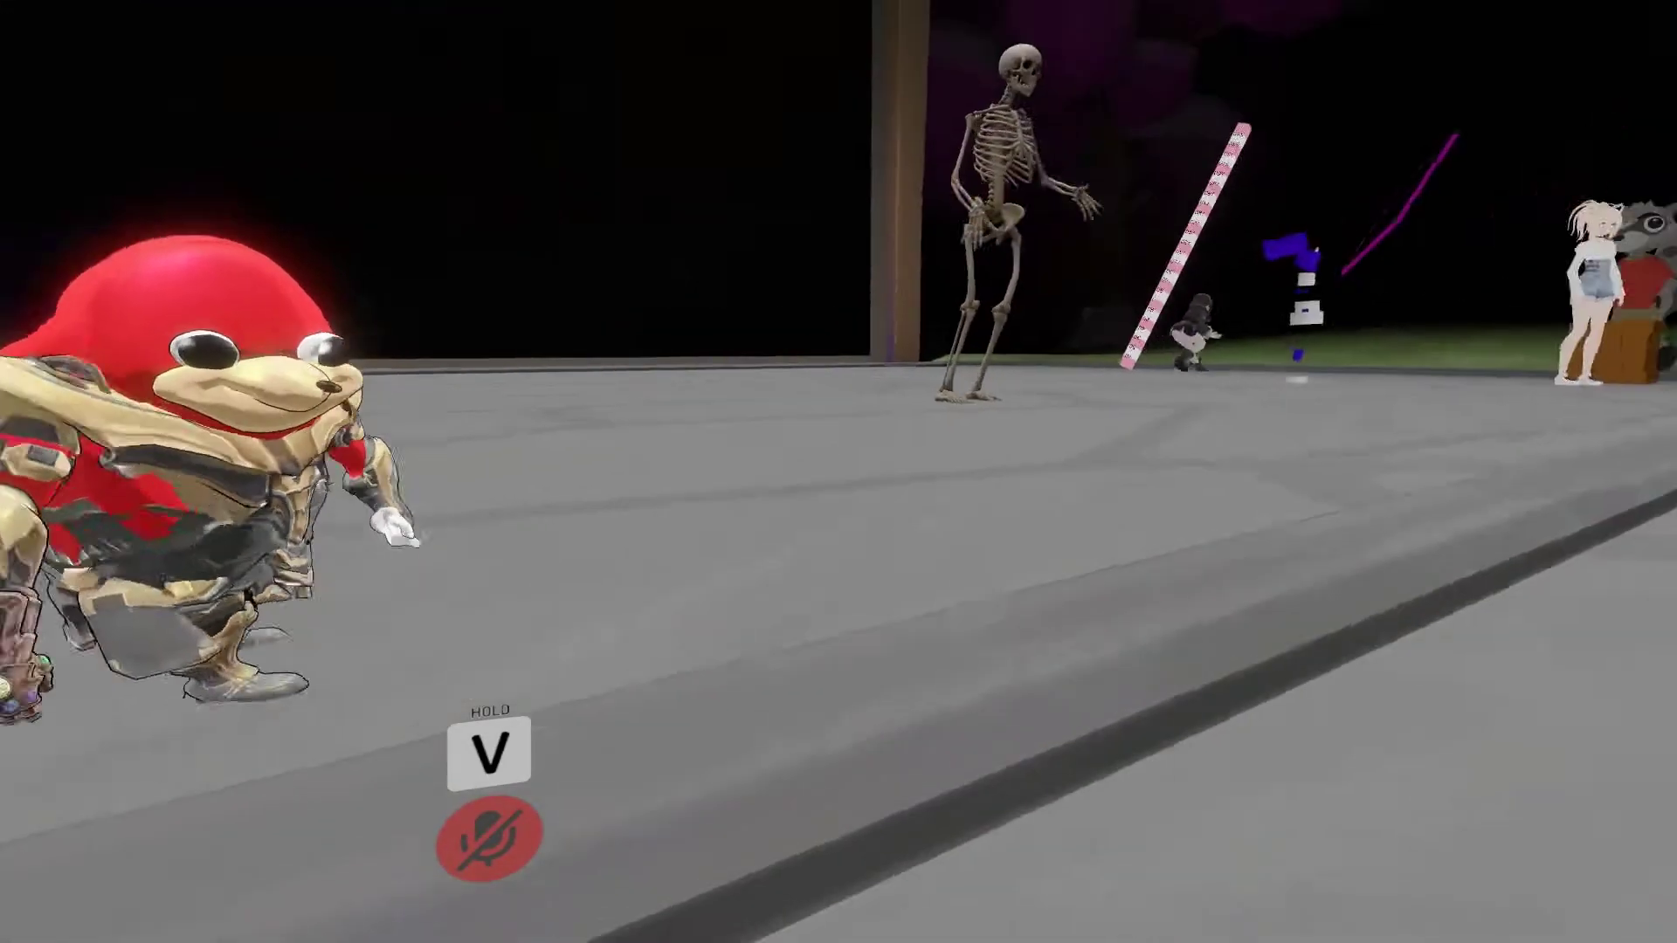
key(v)
Open the avatar stats in VRChat and examine the uploaded Thanos Knuckles avatar's full list of performance figures
key(Escape)
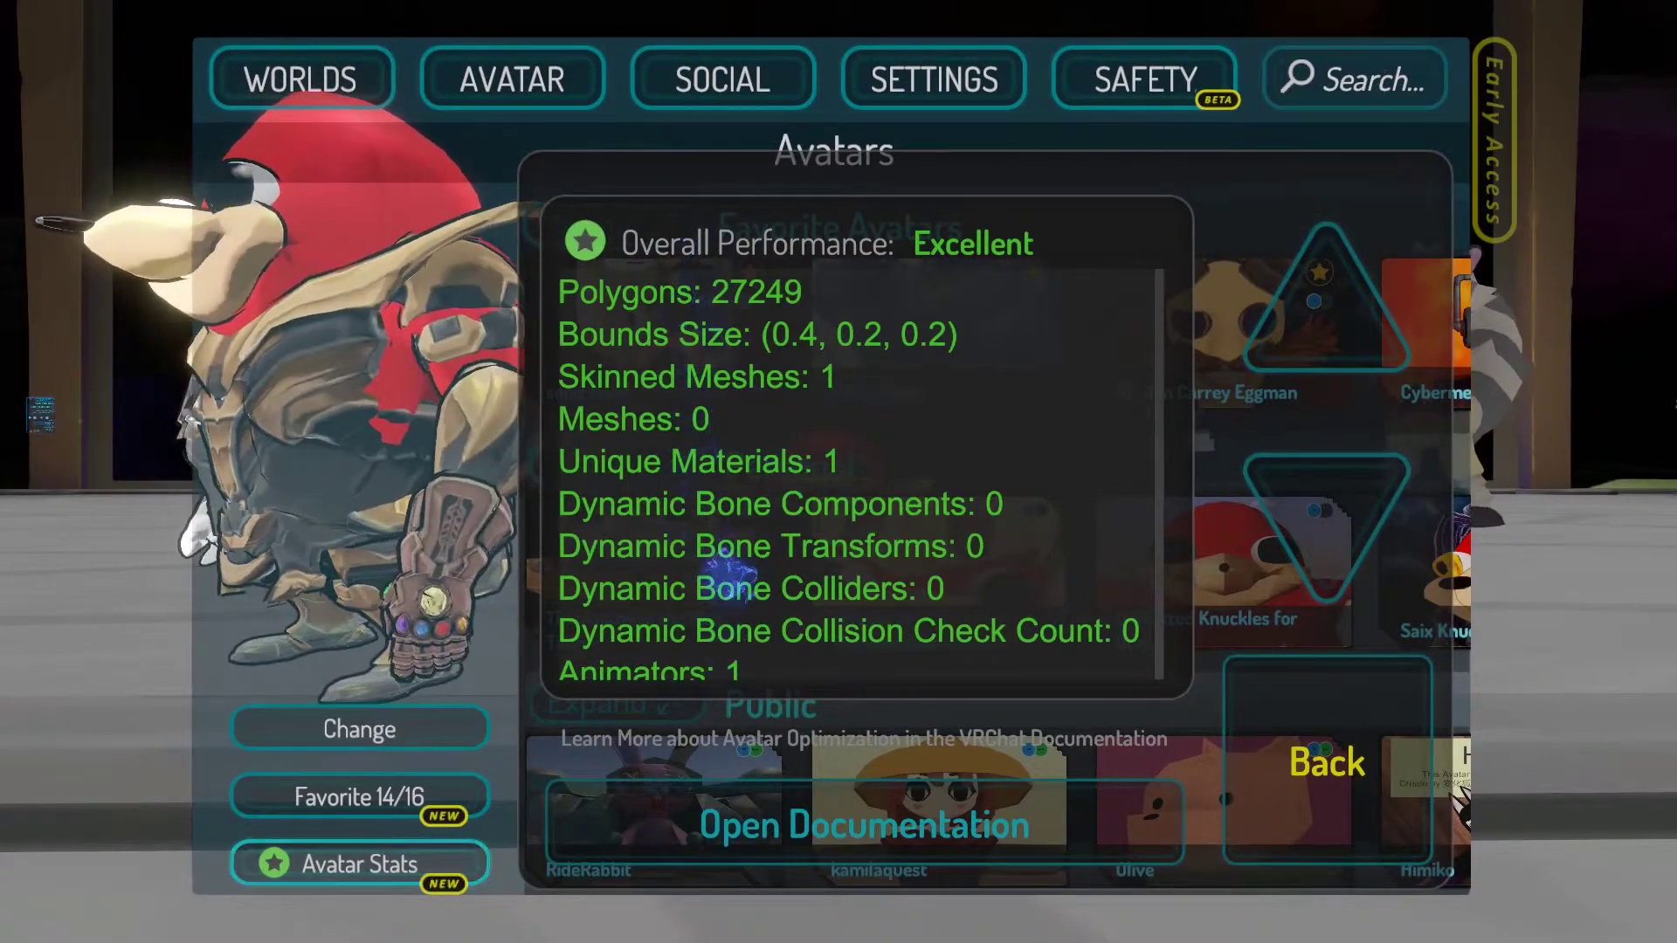
scroll(729, 572, down, 5)
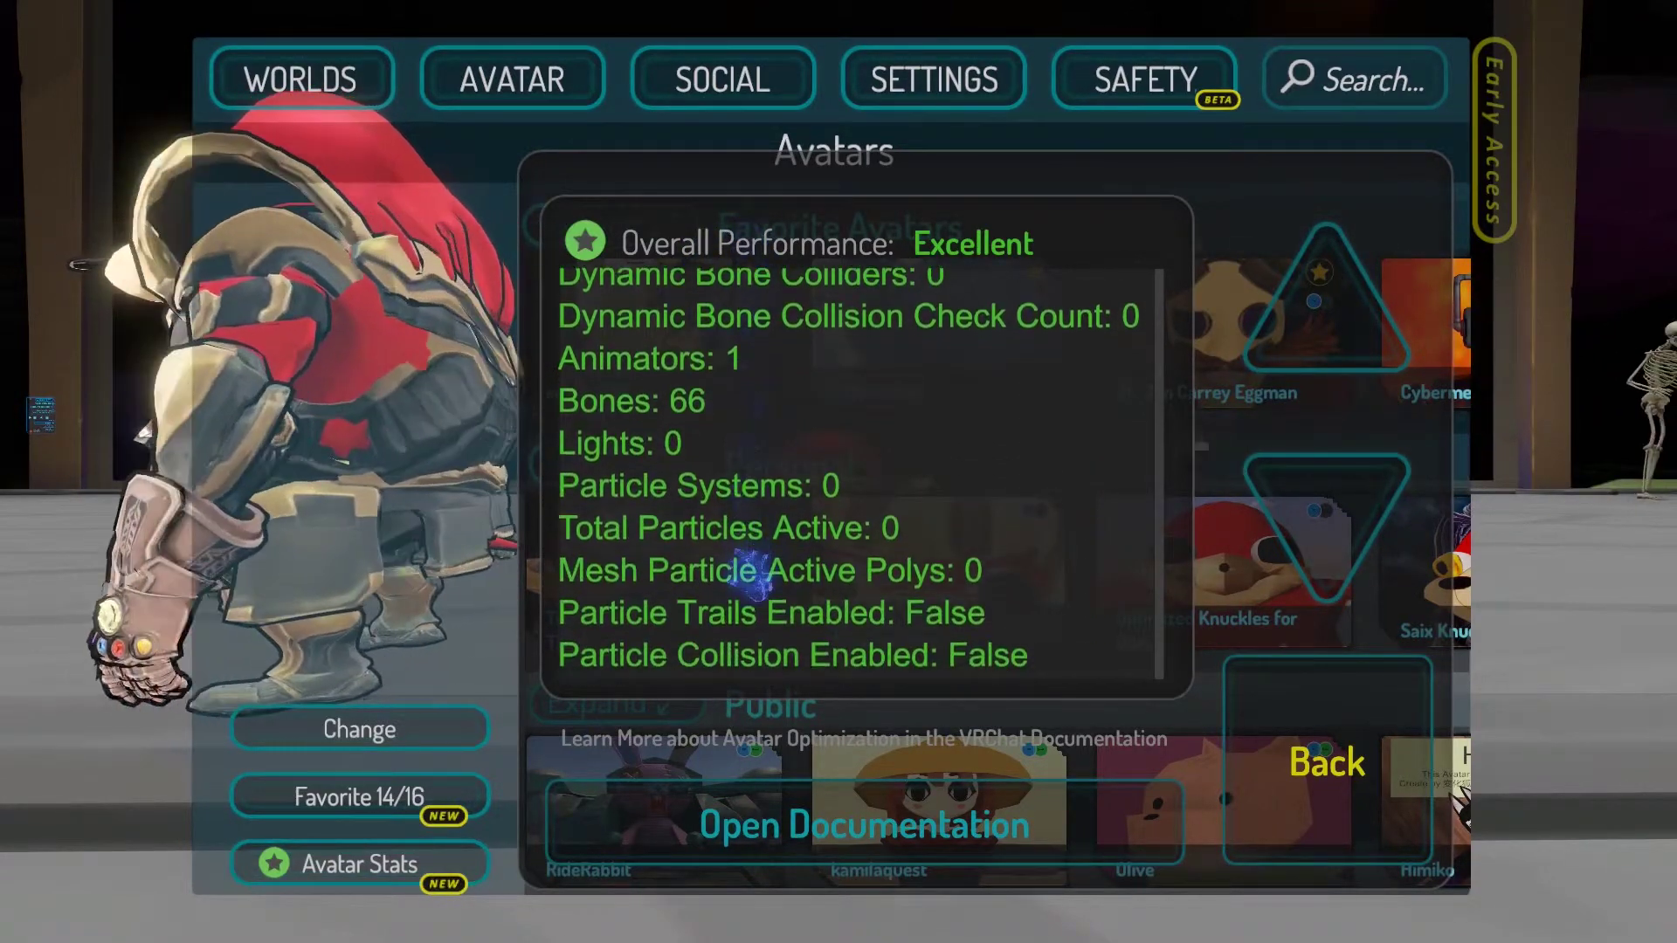
scroll(751, 572, down, 5)
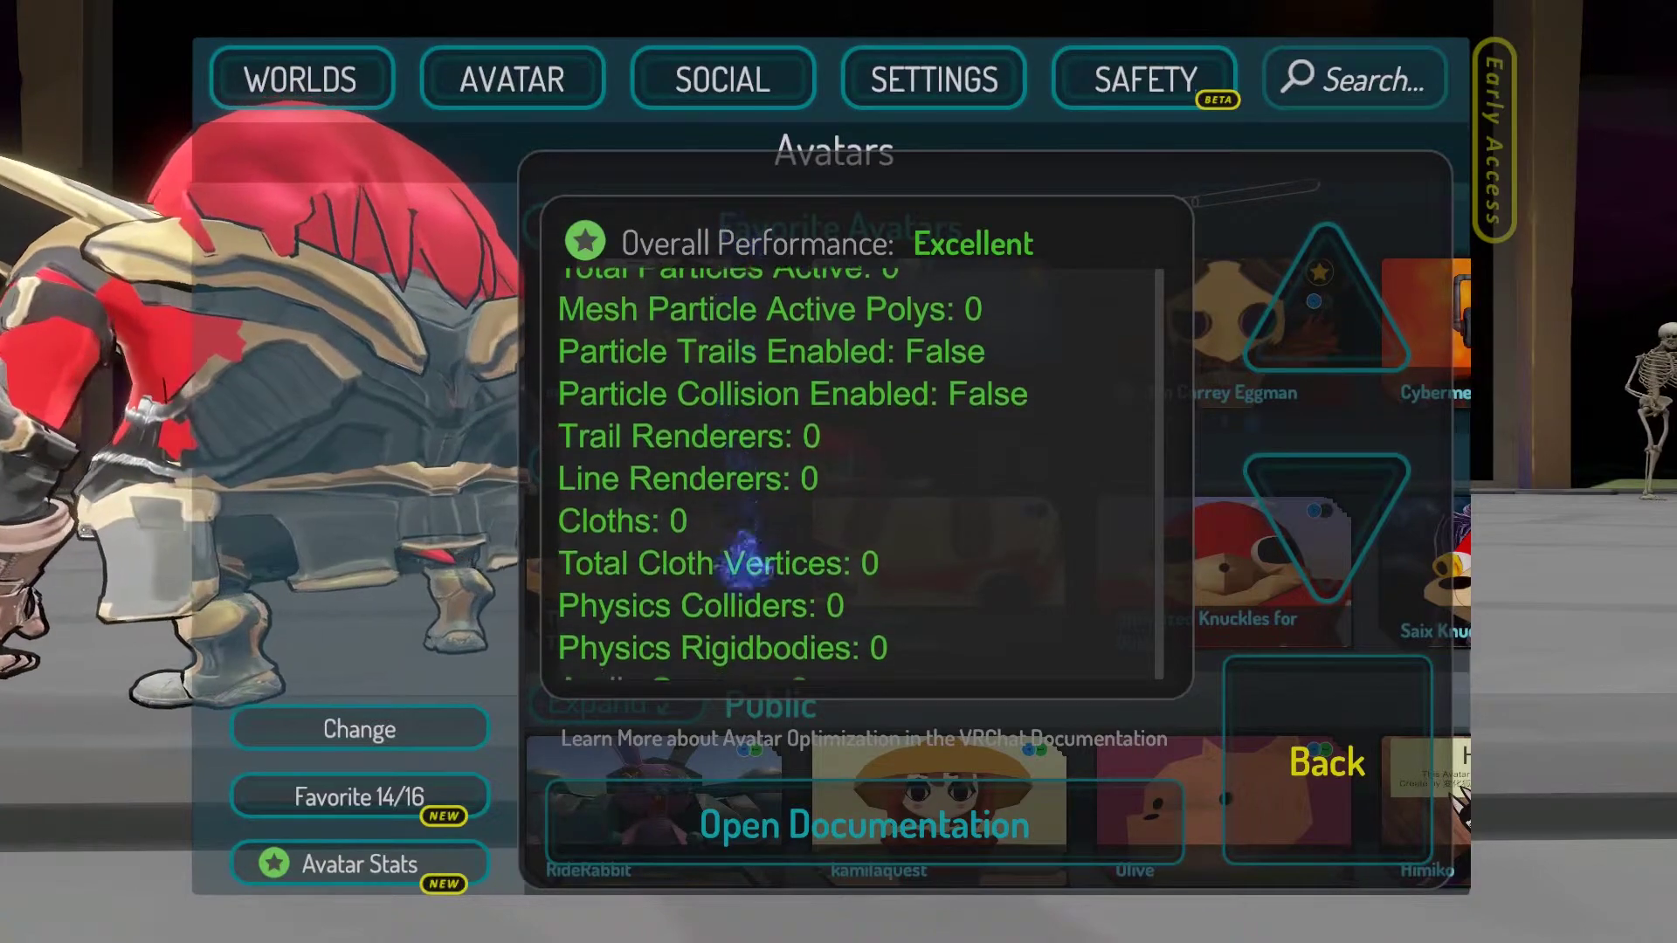
scroll(747, 437, down, 1)
scroll(748, 374, up, 1)
scroll(746, 629, up, 5)
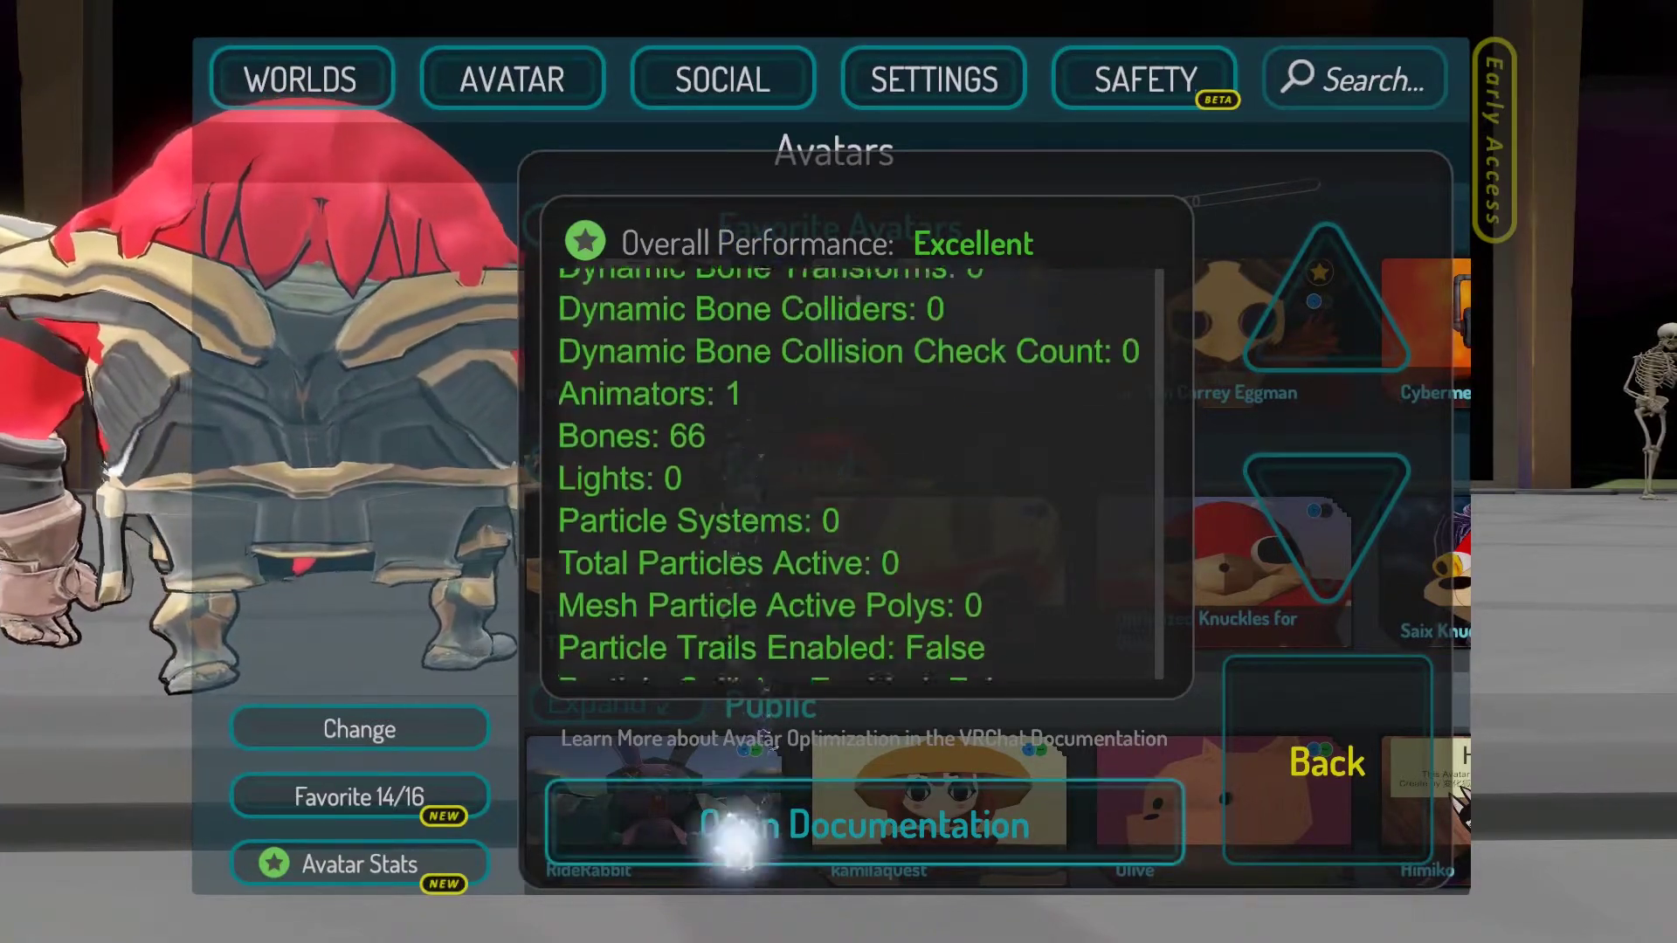
scroll(736, 838, up, 3)
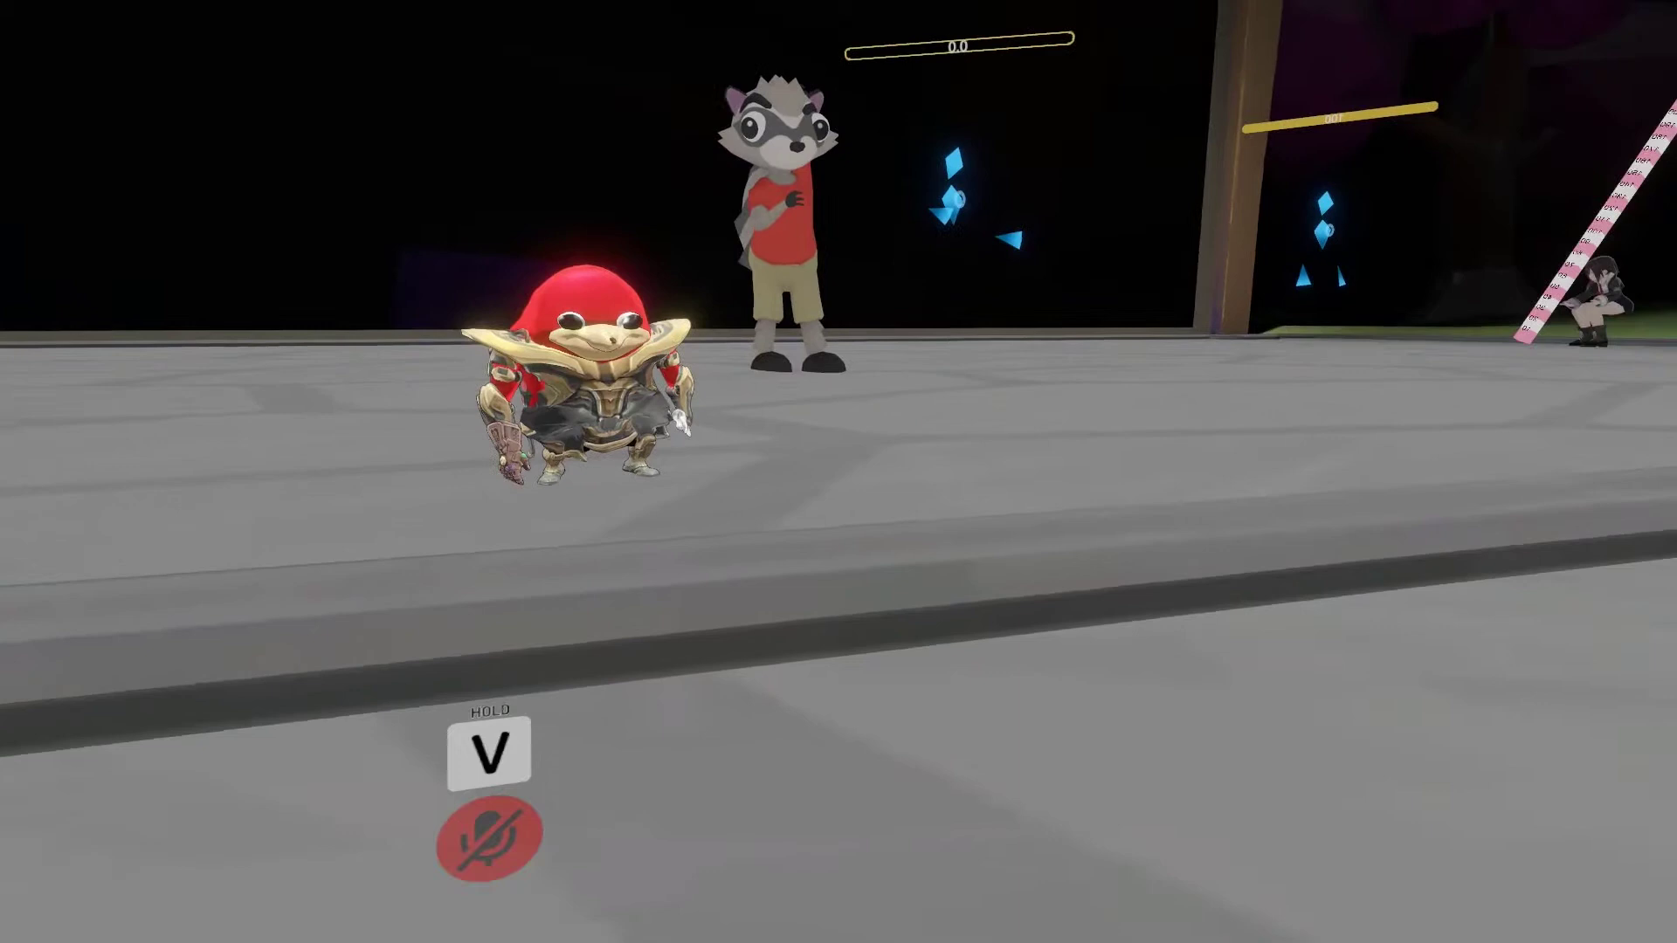